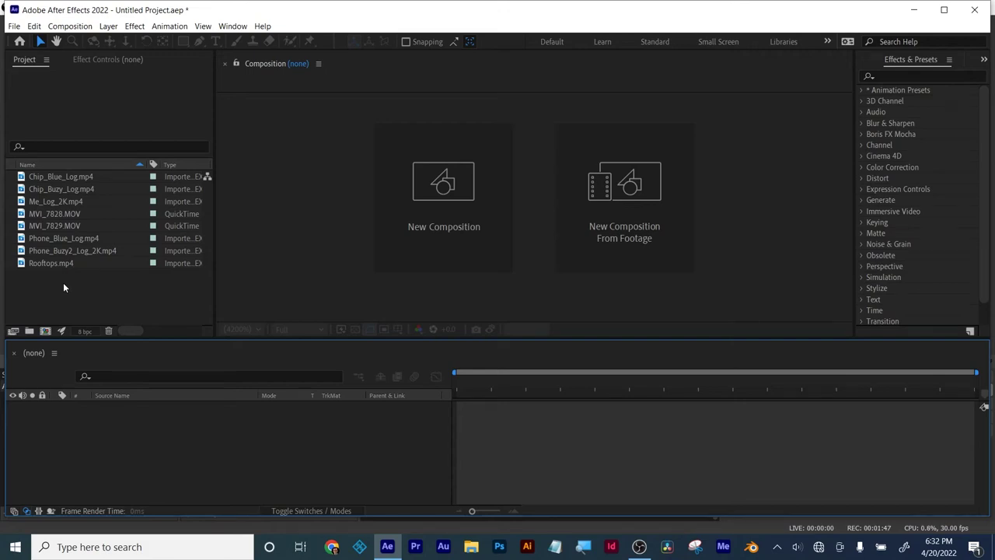
Select Rooftops.mp4 in the Project panel to display its thumbnail and file info.
left_click(41, 264)
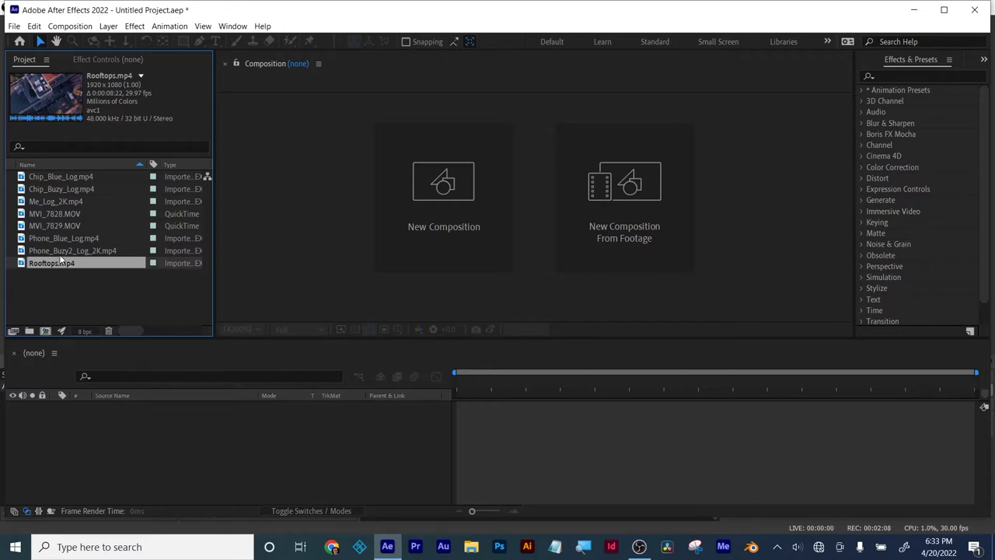
Build a Rooftops comp from Rooftops.mp4, scrub ahead, enlarge the viewer, and select the layer.
left_click_drag(58, 263, 45, 331)
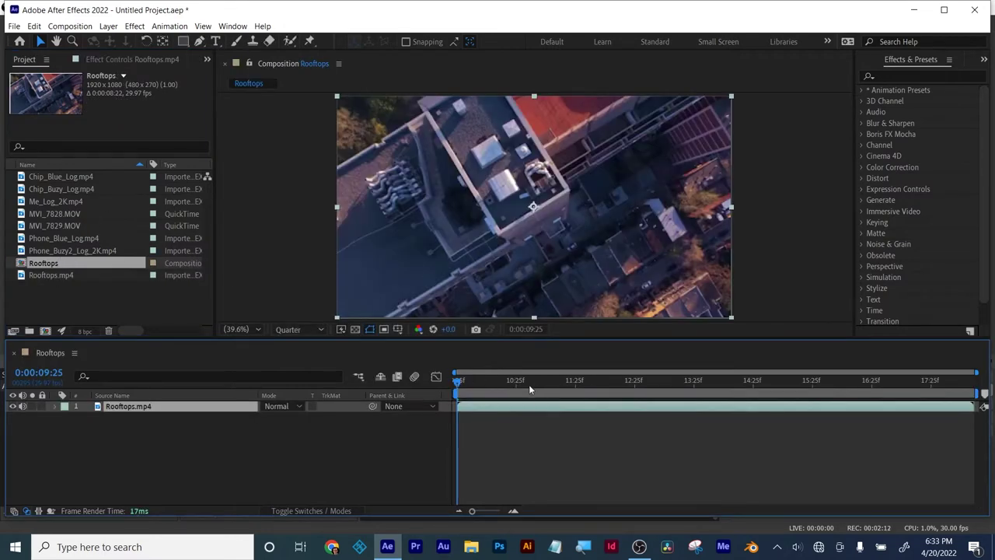
left_click_drag(460, 381, 379, 364)
left_click_drag(600, 337, 599, 386)
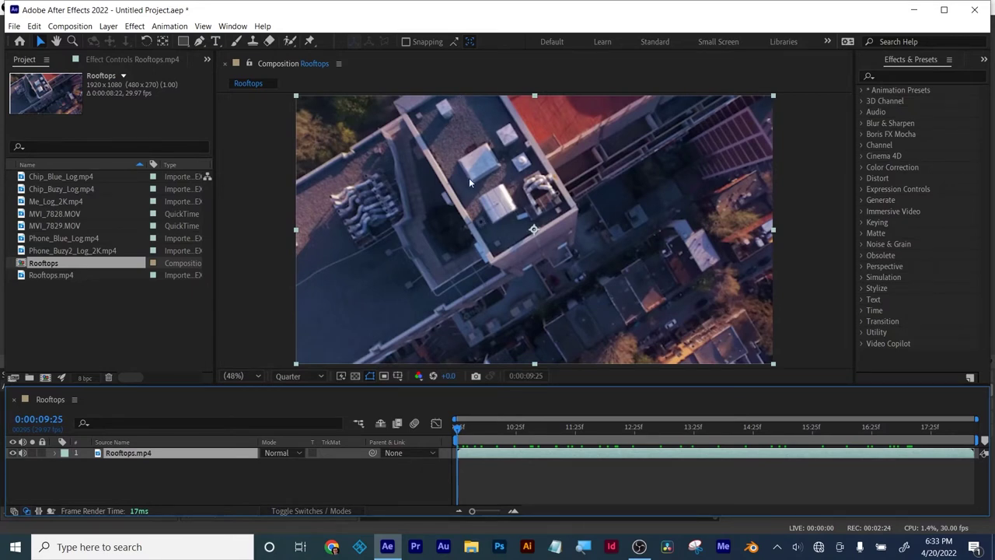
left_click(509, 452)
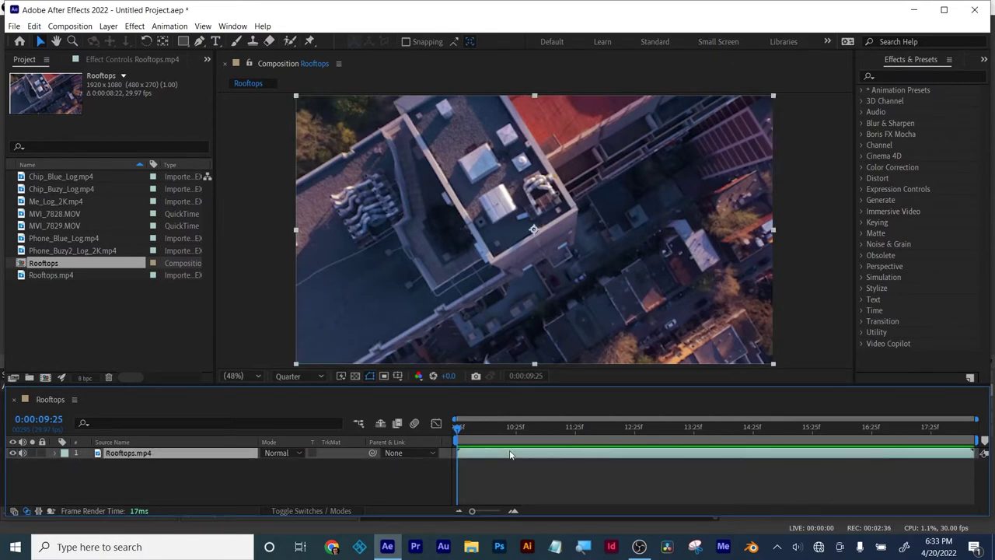
Start Track Motion on Rooftops.mp4, place Track Point 1 on a dark rooftop spot, and return to 100% zoom.
right_click(506, 454)
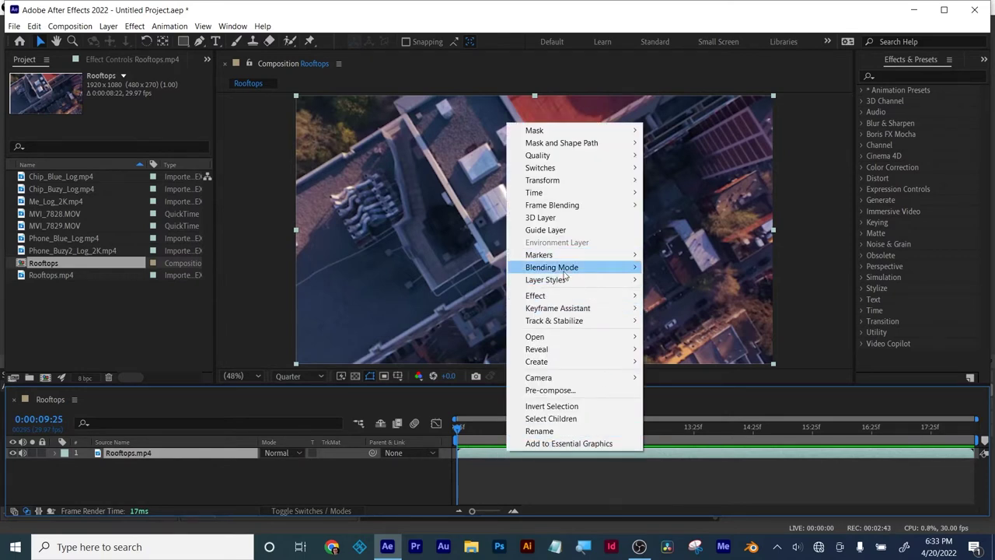
mouse_move(567, 324)
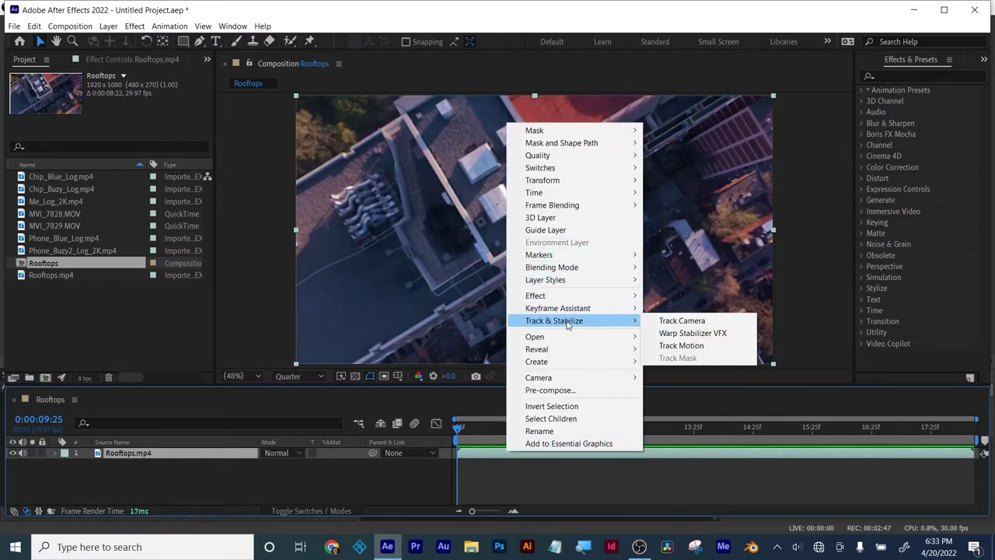
left_click(700, 345)
scroll(553, 191, "up", 3)
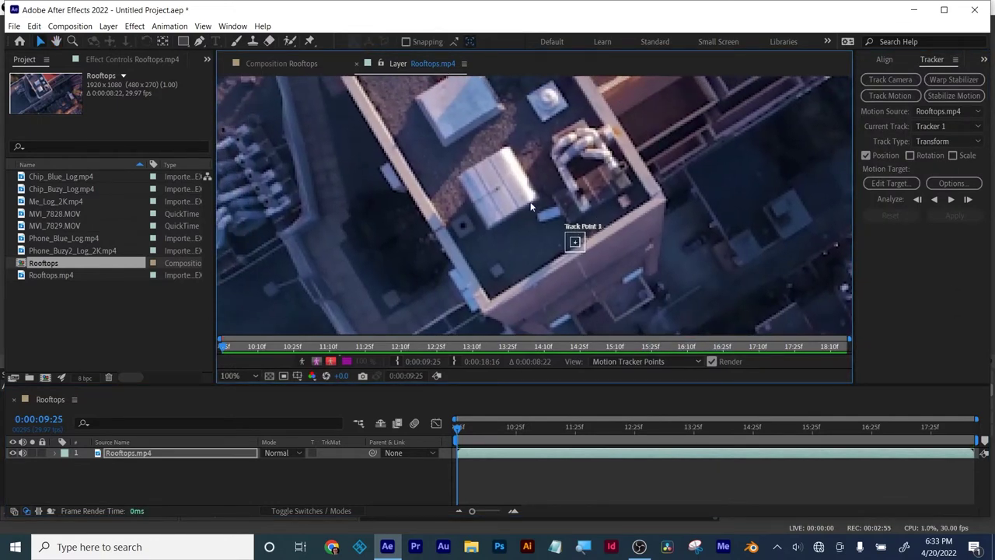
scroll(526, 241, "up", 2)
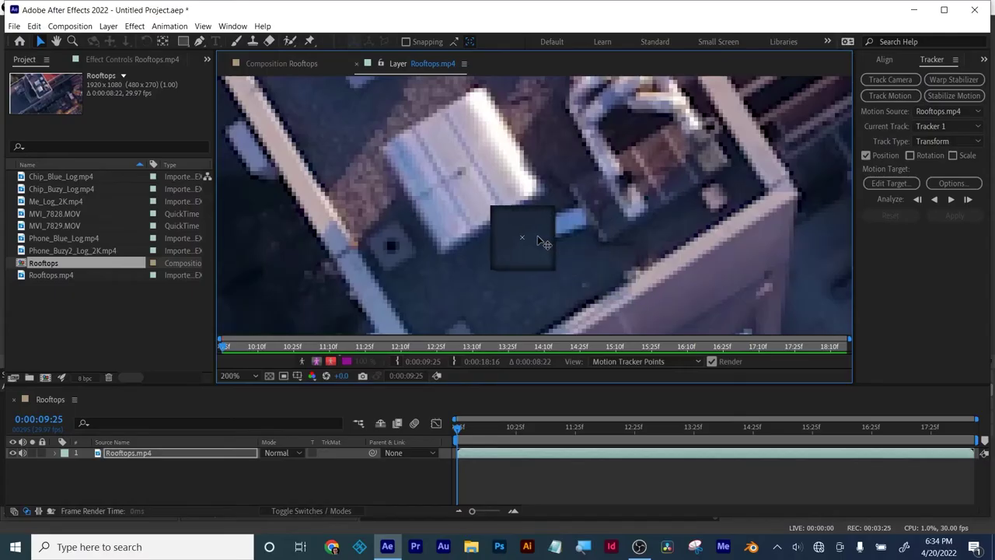
mouse_move(413, 243)
left_mouse_down()
mouse_move(402, 254)
mouse_move(414, 252)
left_mouse_up()
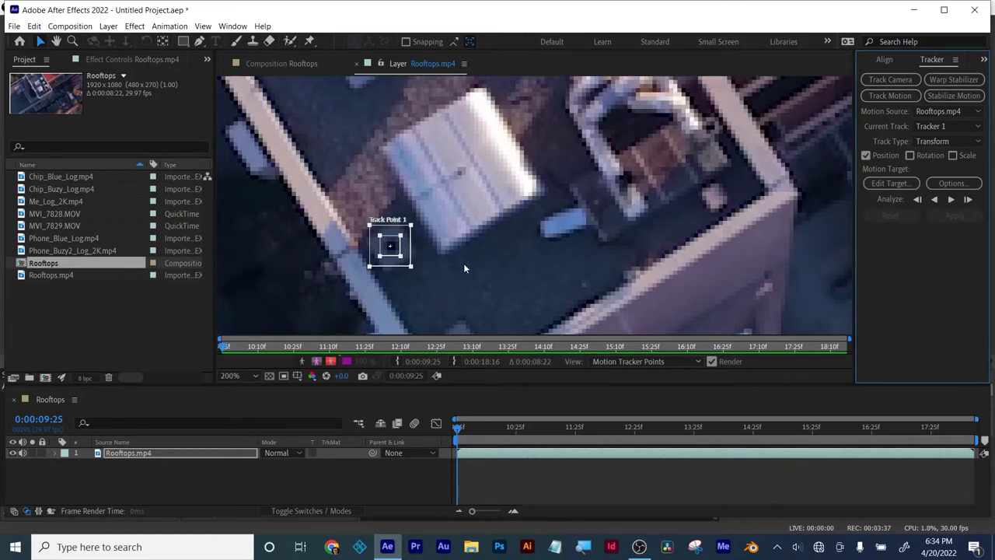
key("comma")
Deselect Rooftops.mp4, then add Null 1 through Layer > New > Null Object.
left_click(137, 481)
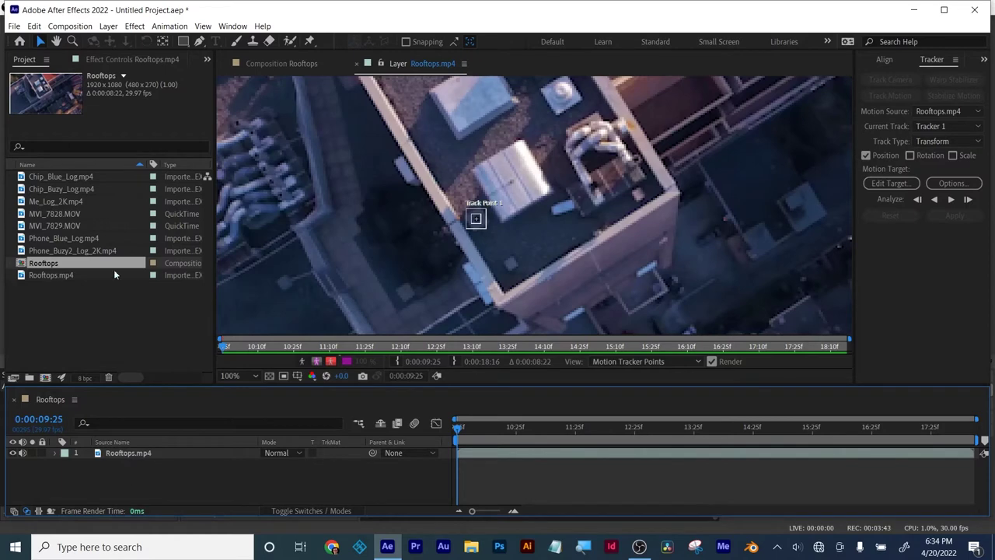
left_click(108, 26)
mouse_move(258, 44)
left_click(329, 89)
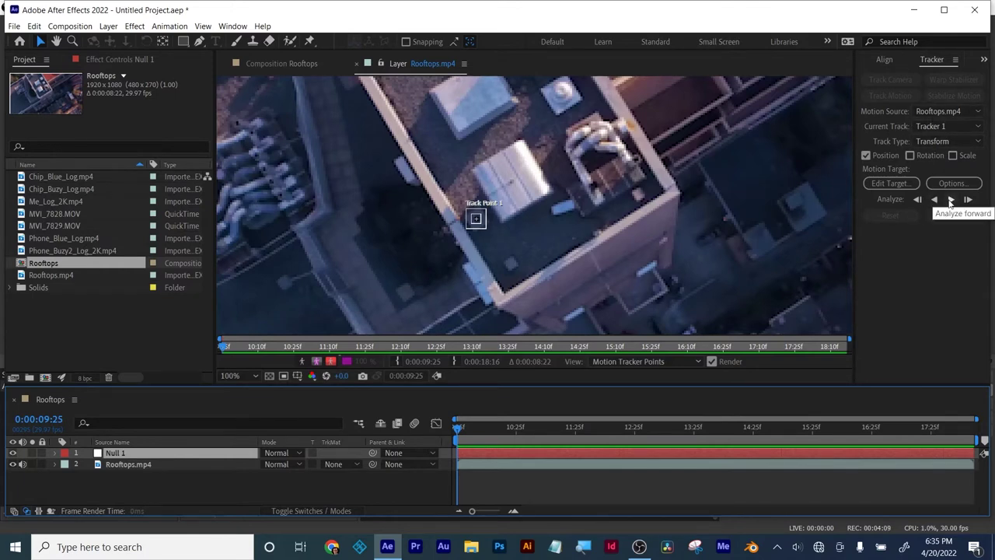
Analyze Track Point 1 forward to 0:00:10:15 and pan the layer view to follow it.
left_click(951, 200)
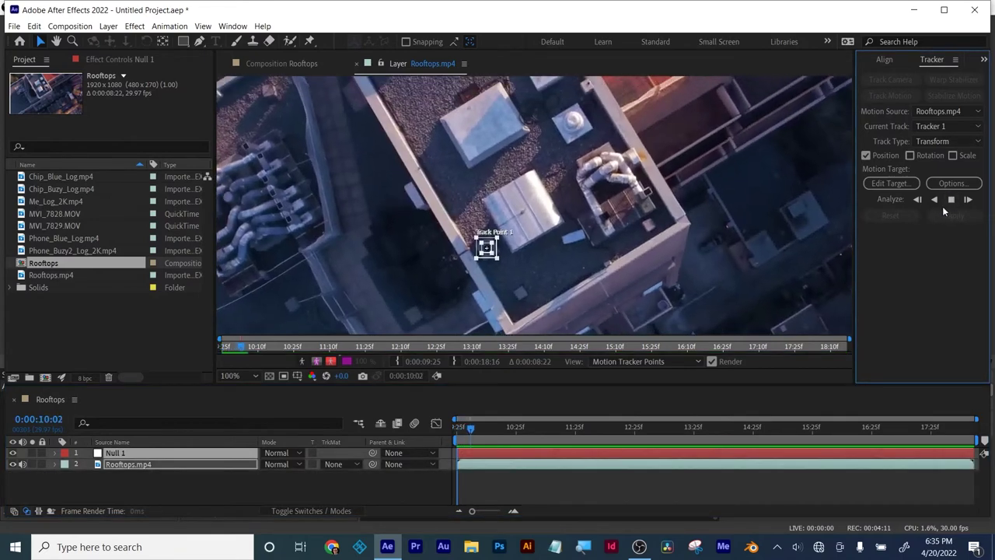
left_click(954, 202)
scroll(534, 201, "down", 2)
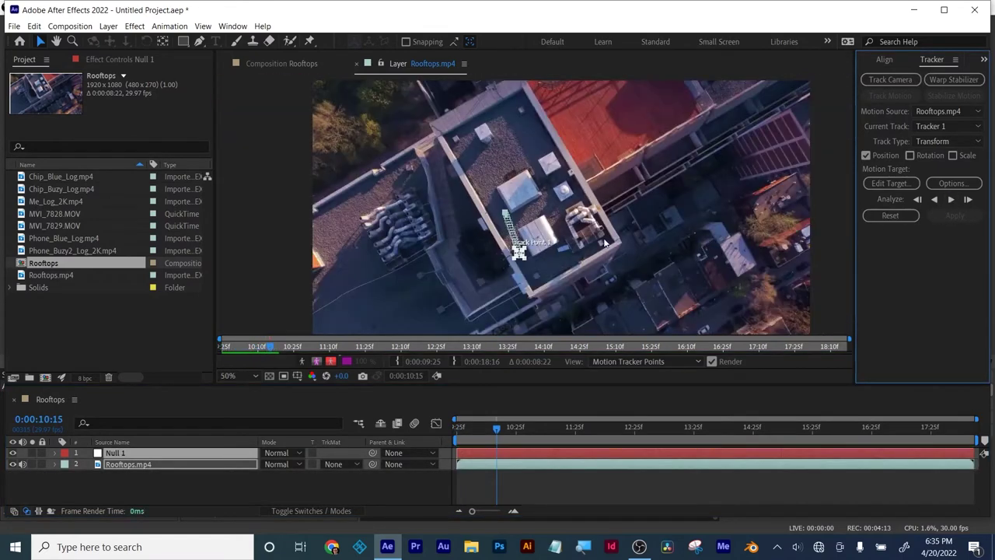
left_click_drag(606, 237, 580, 156)
key("v")
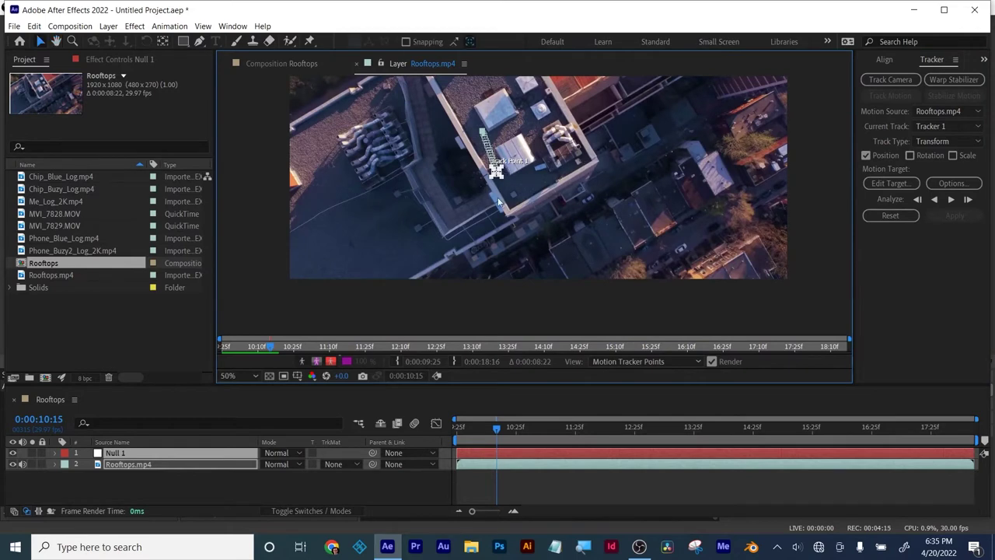
Continue analyzing forward to 0:00:11:23, then on to about 0:00:12:12.
left_click(952, 200)
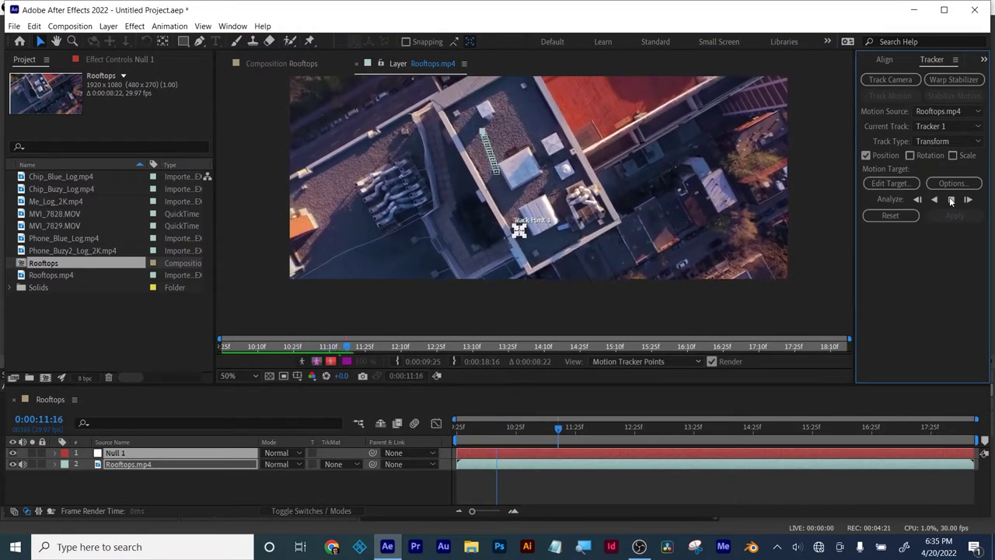
left_click(952, 200)
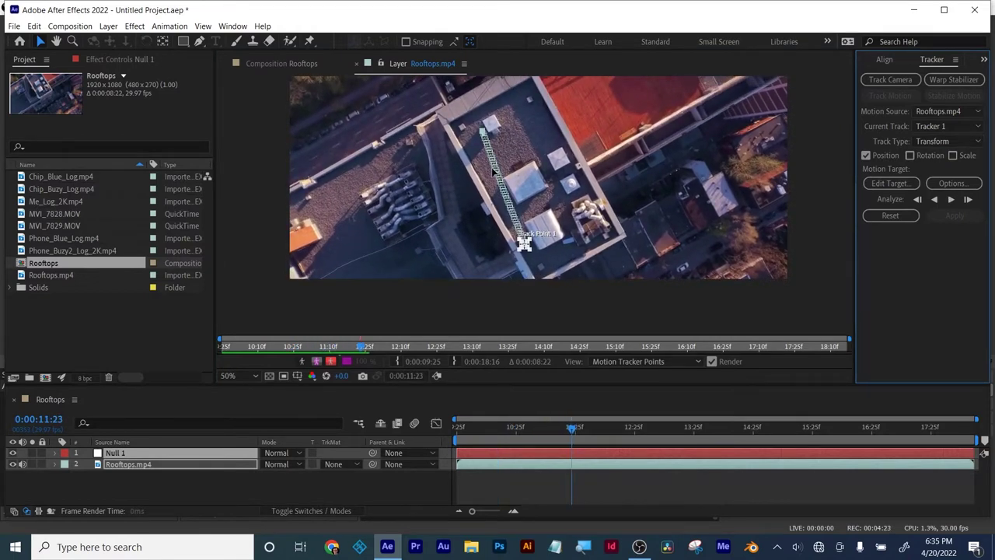
left_click_drag(577, 247, 571, 193)
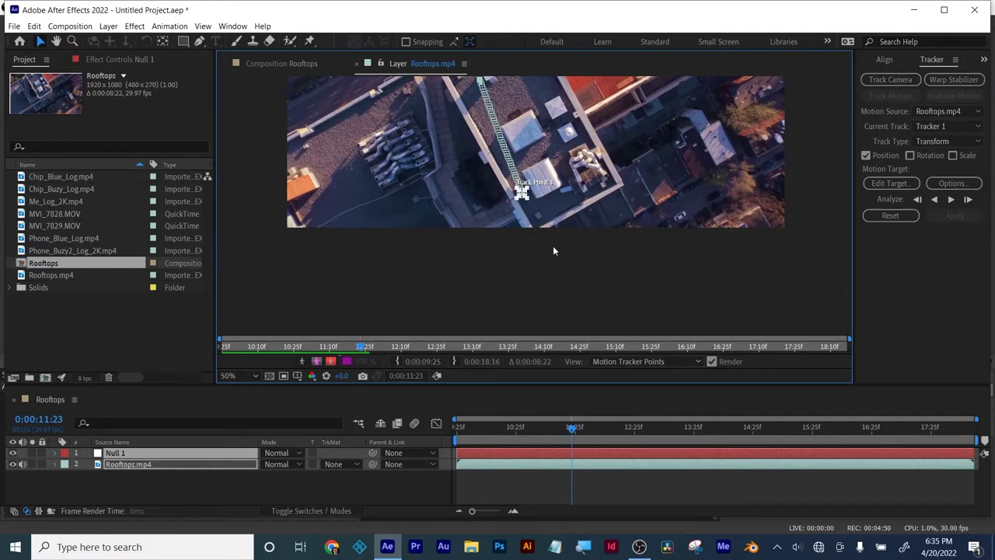
left_click(951, 200)
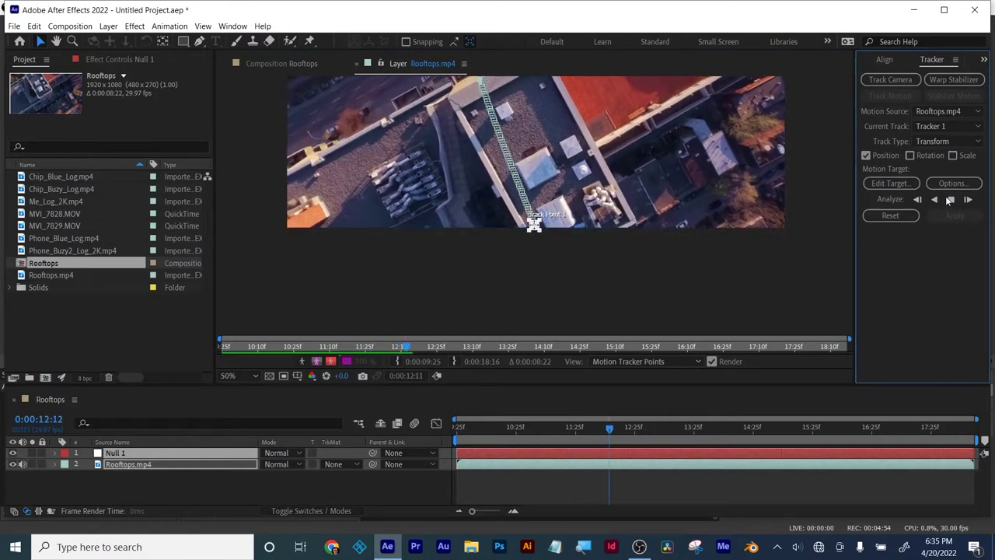
left_click(951, 200)
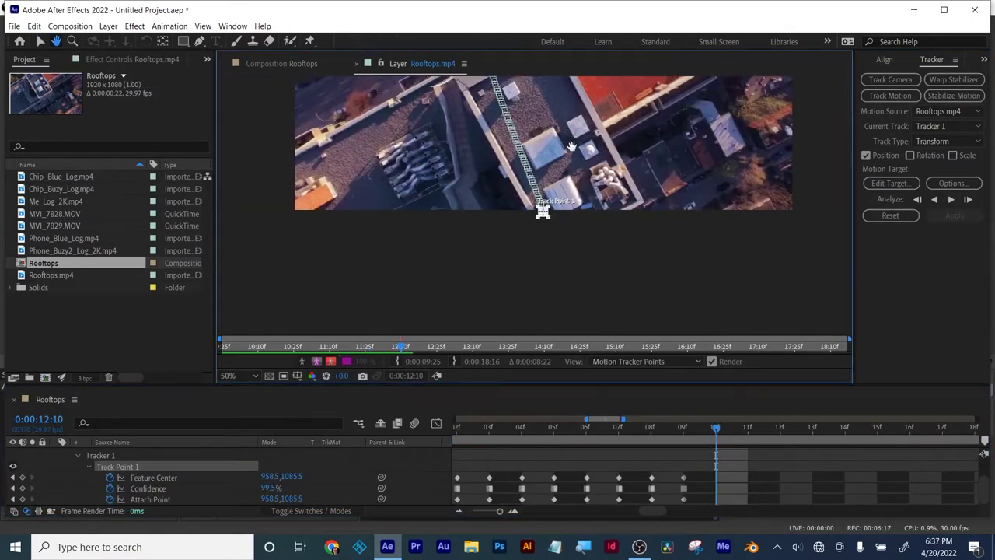
Pan the layer view and set Null 1 as the tracker's motion target.
left_click_drag(566, 133, 569, 189)
key("v")
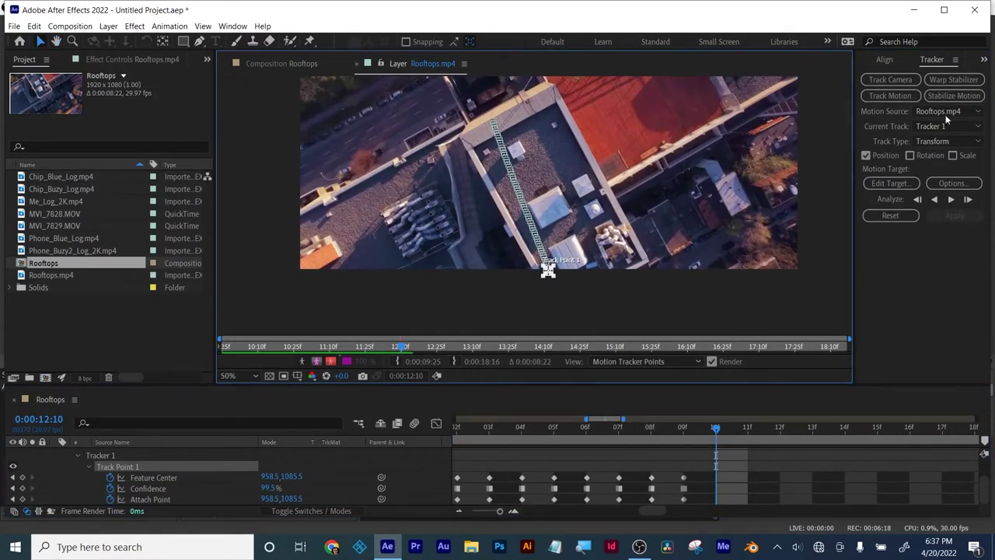
left_click(893, 184)
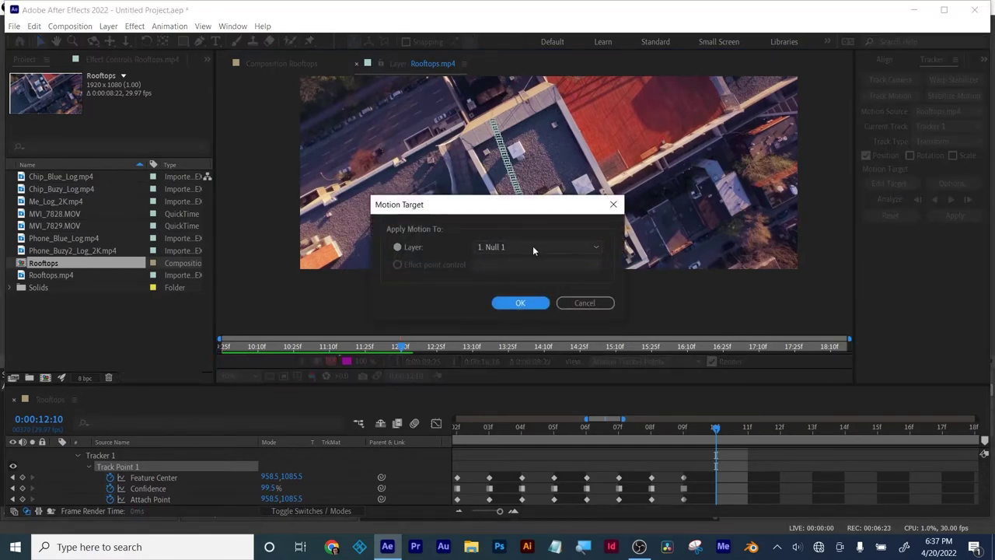
left_click(521, 304)
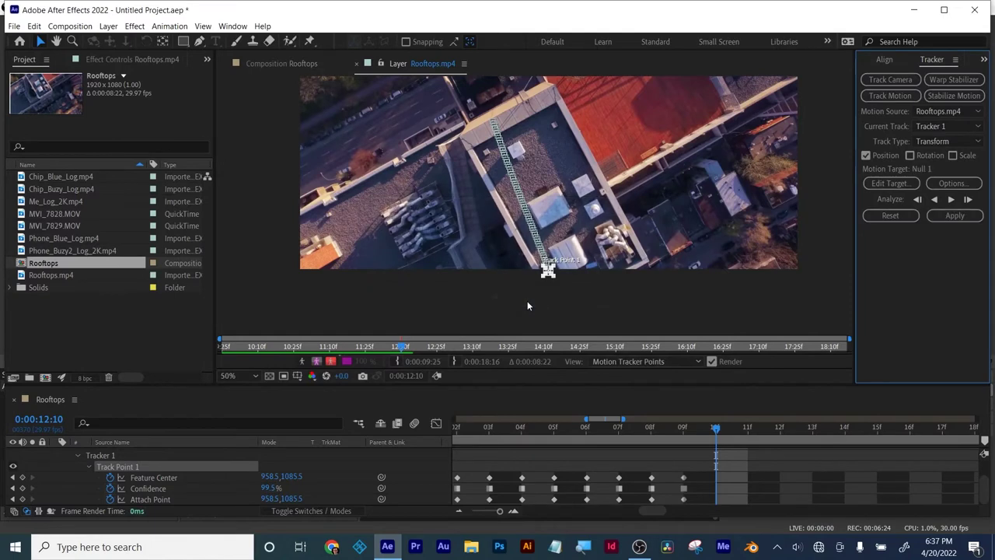
Apply the track to Null 1 in X and Y, then return to the layer view.
left_click(954, 216)
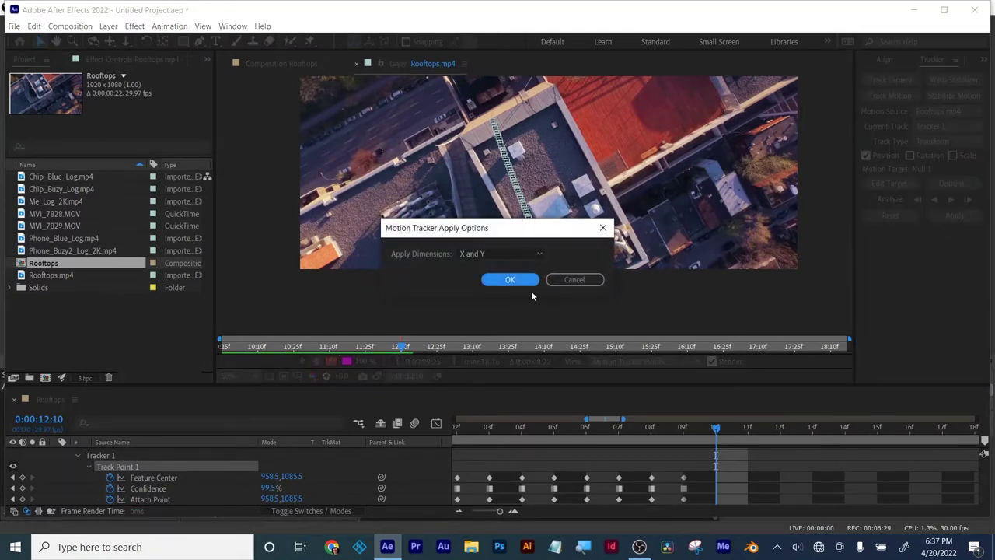
left_click(511, 279)
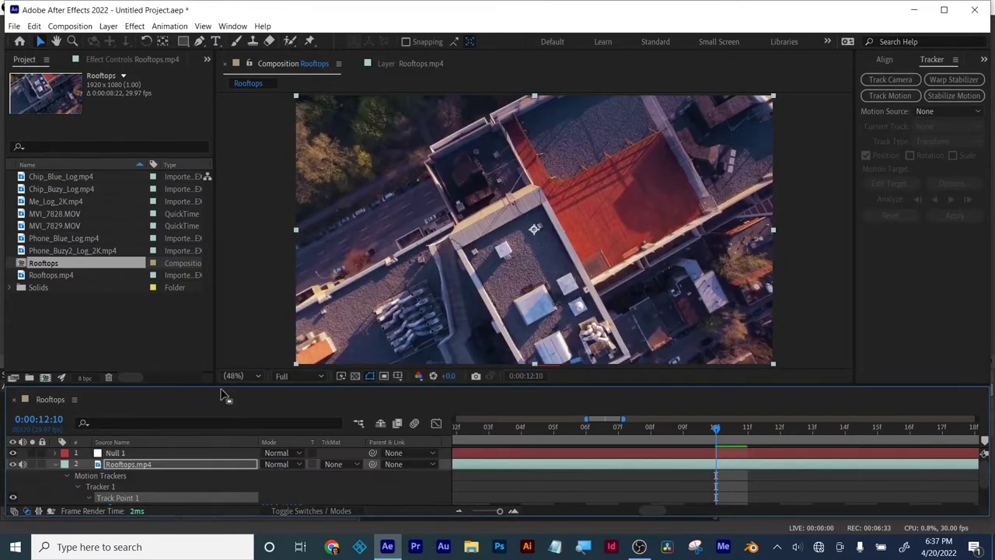
left_click(412, 64)
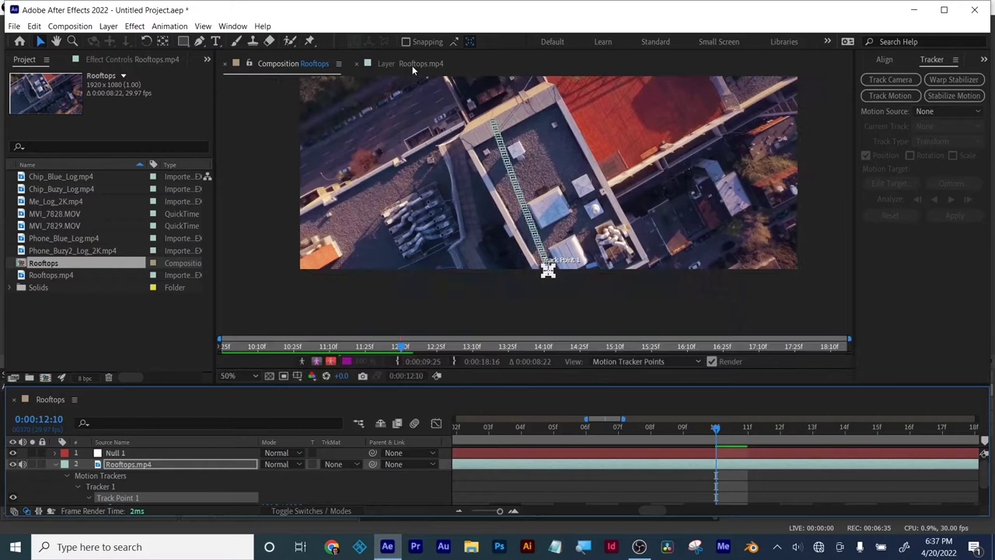
Close the Layer view, create a 'TEXT' type layer, and rotate it to -27°.
left_click(357, 64)
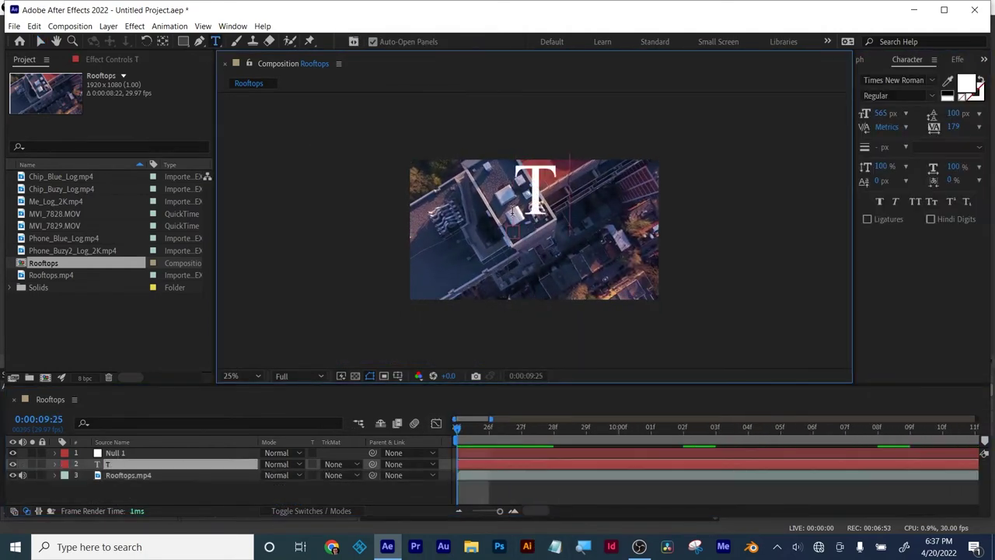
type("EXT")
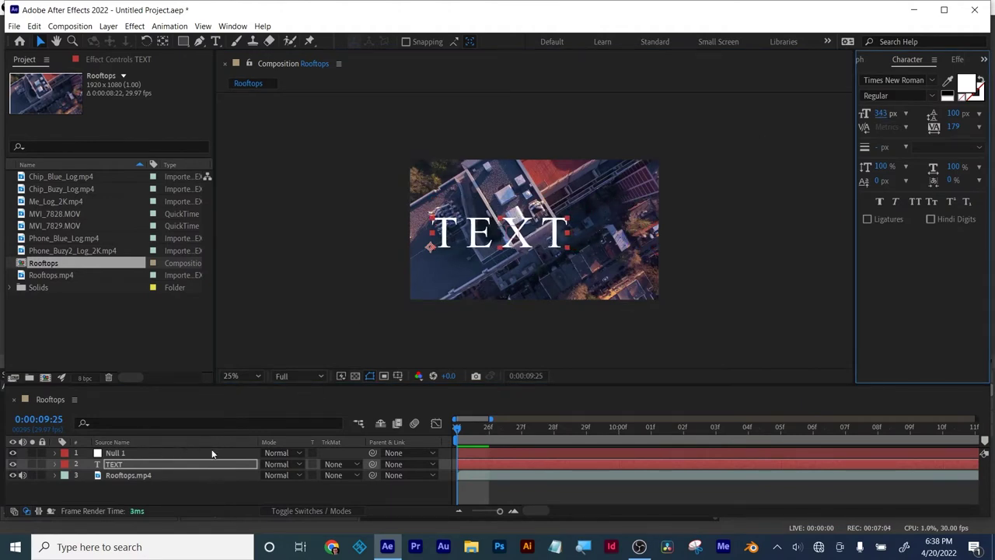
key("r")
left_click_drag(276, 475, 261, 474)
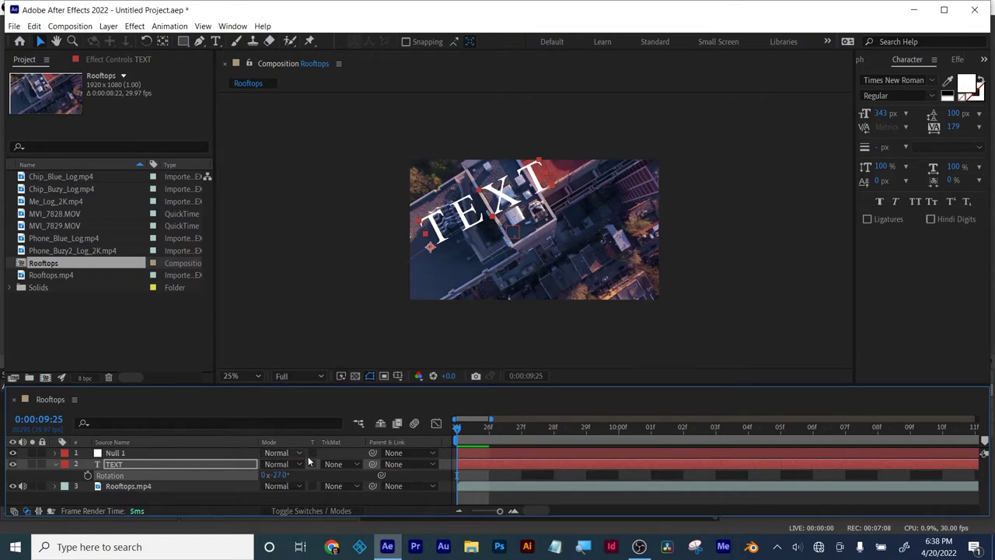
Enable 3D on Null 1 and TEXT, tilt TEXT to 47° X Rotation, and push it along Z.
left_click(315, 510)
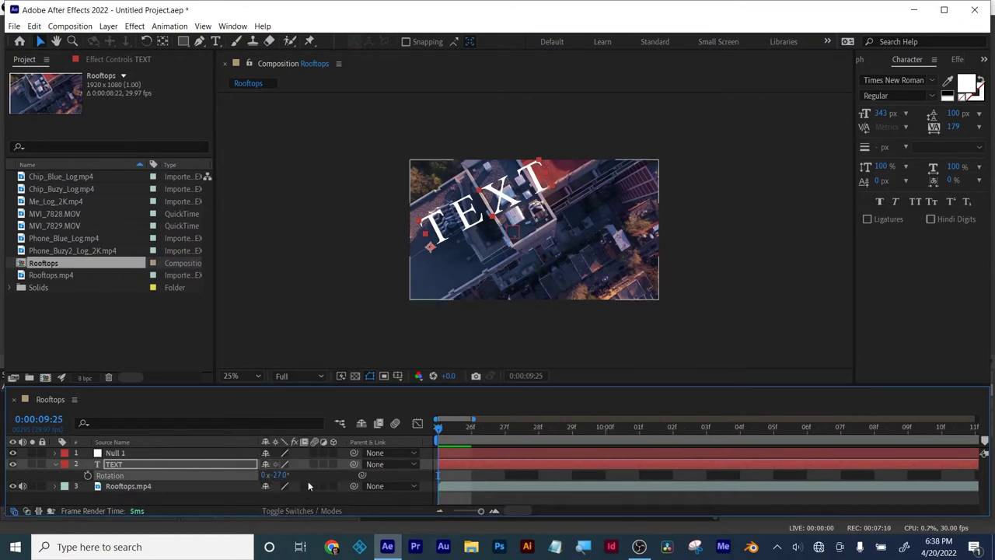
left_click(334, 453)
left_click(333, 464)
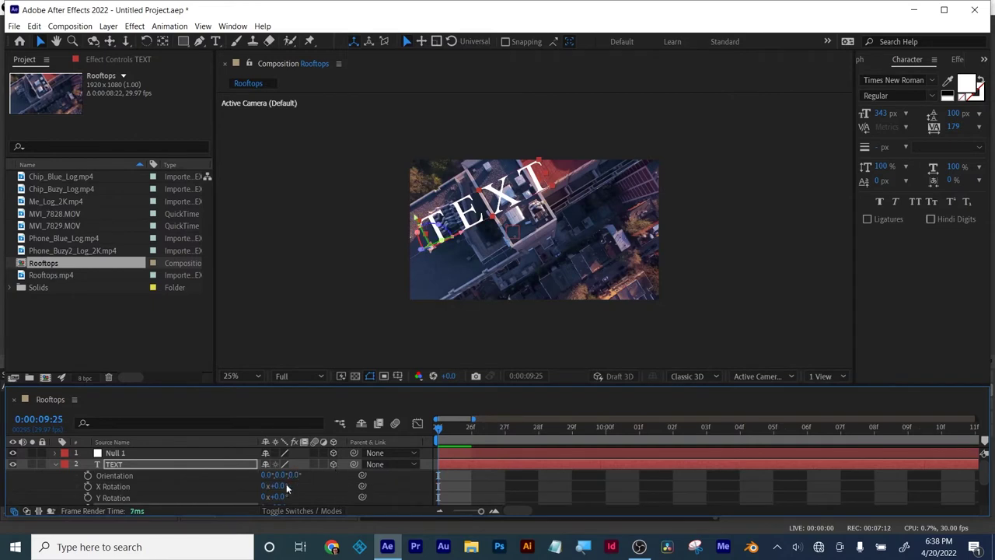
left_click_drag(284, 485, 252, 465)
scroll(317, 487, "down", 1)
left_click_drag(445, 268, 513, 260)
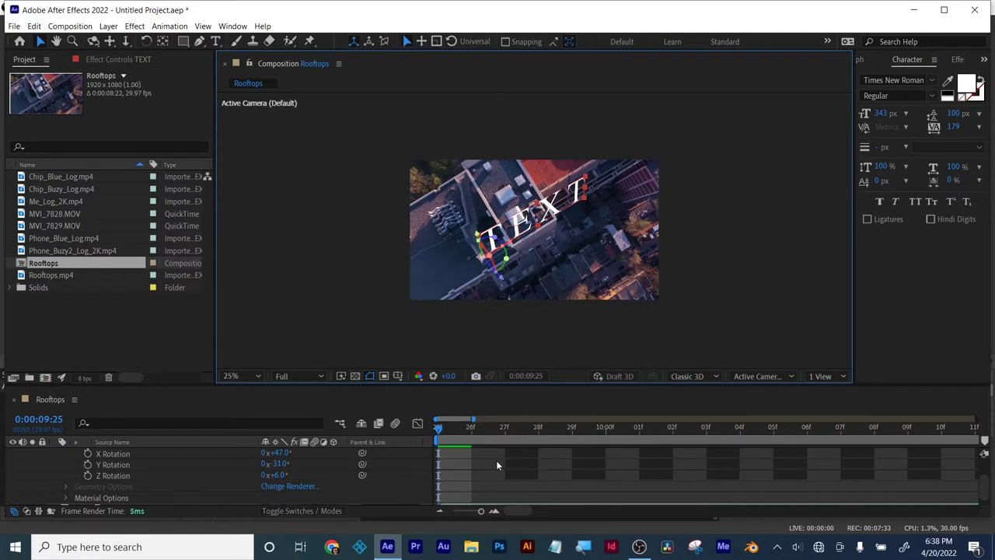
scroll(158, 469, "up", 2)
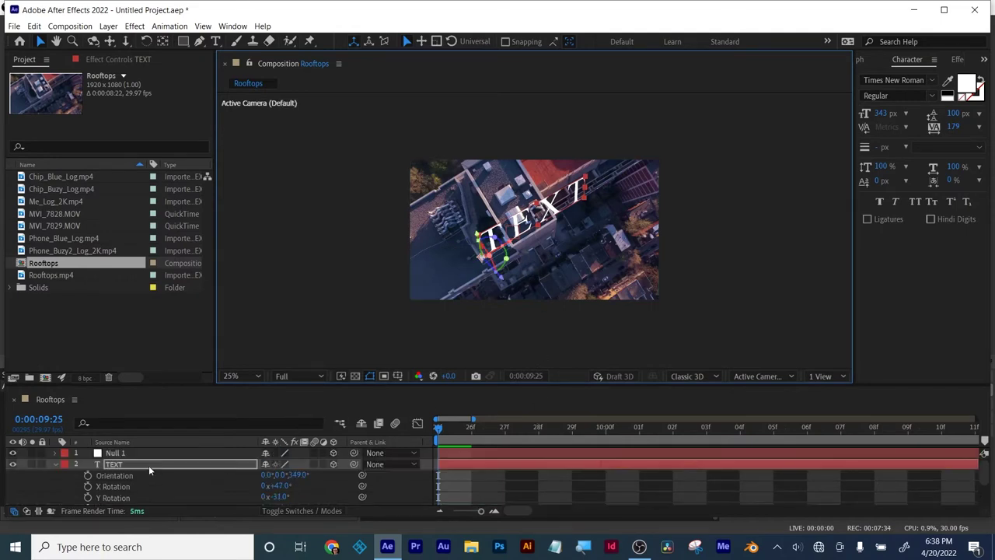
Color the TEXT orange (FF8C00) in the Character panel and switch its font to Montserrat Black.
left_click(55, 464)
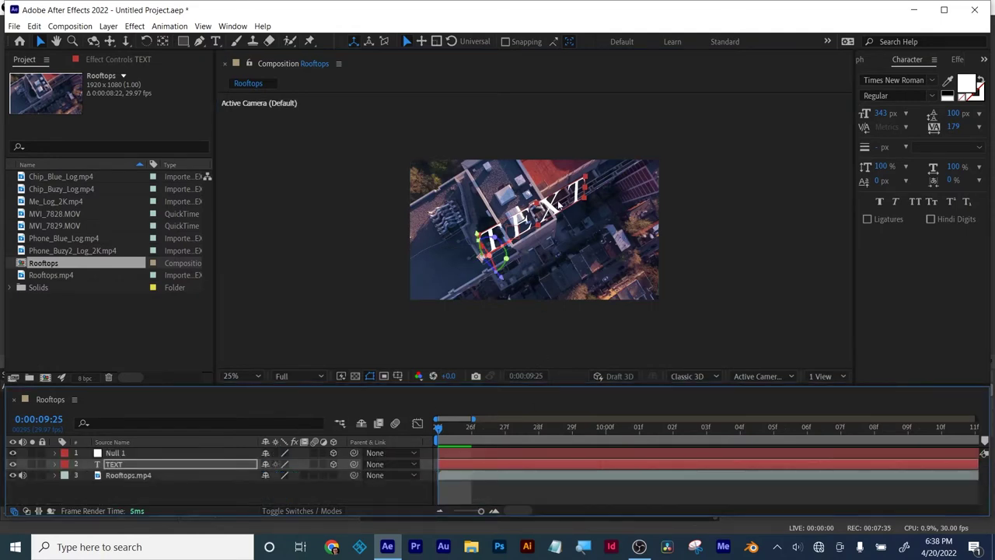
left_click(970, 85)
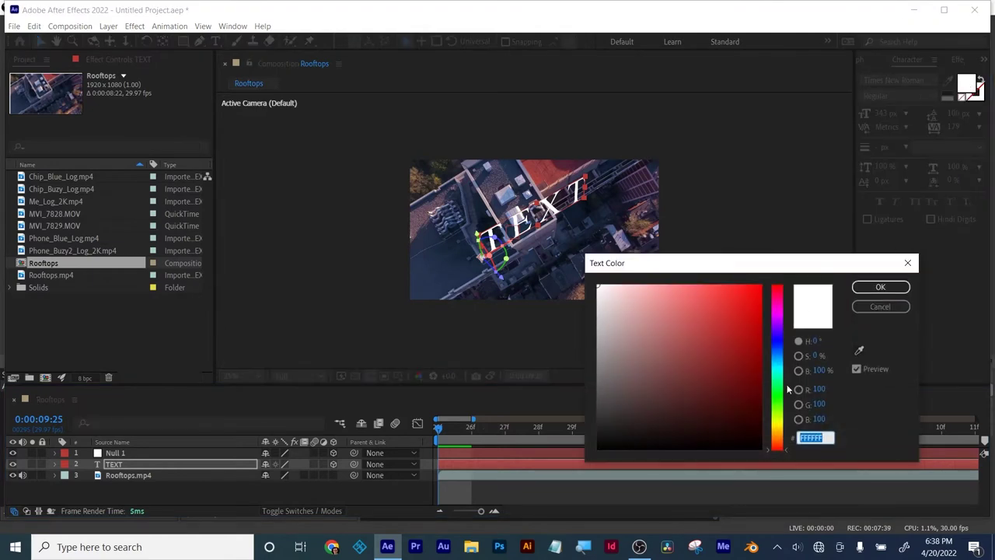
left_click(785, 359)
left_click_drag(785, 359, 785, 438)
left_click(758, 286)
left_click(880, 287)
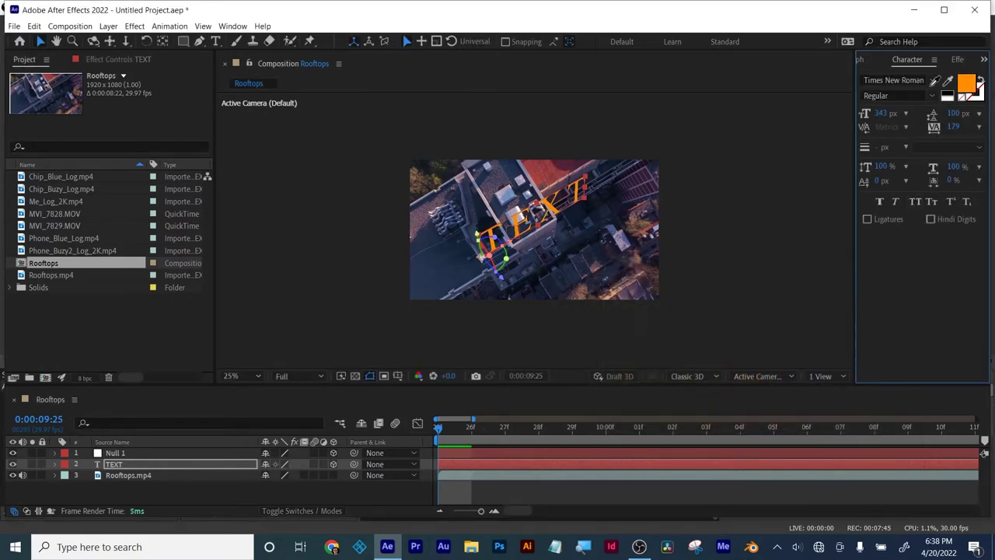
left_click(932, 80)
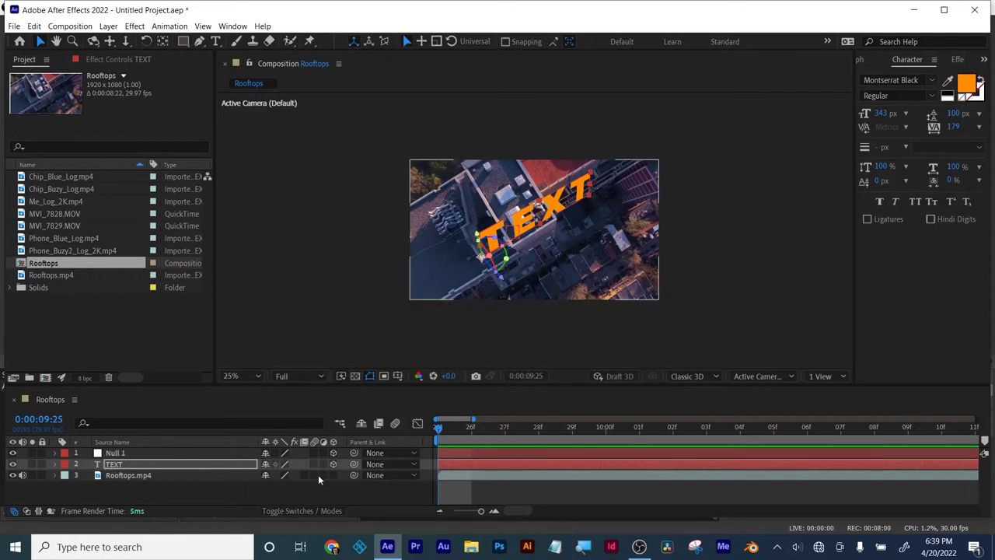
Parent the TEXT layer to Null 1 with the pick whip.
left_click_drag(354, 464, 116, 452)
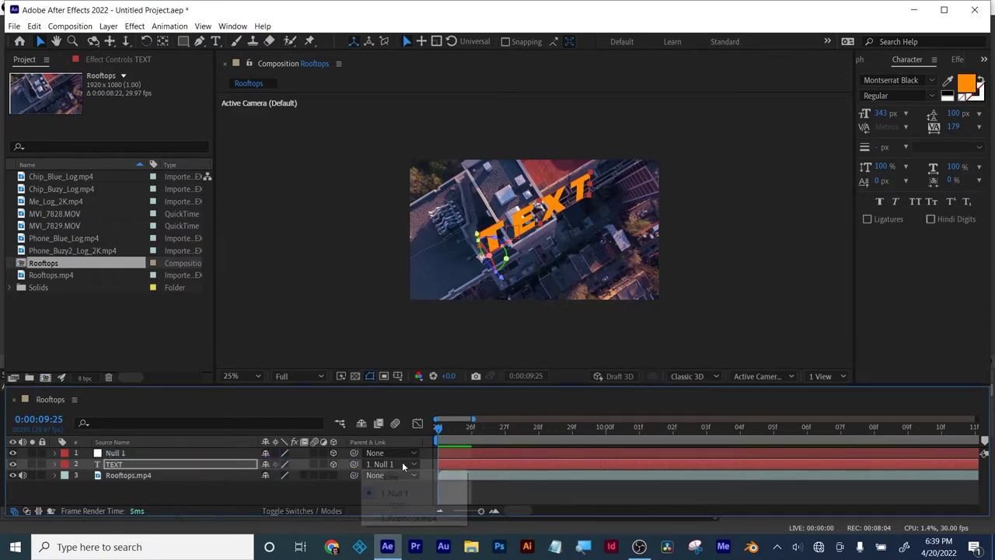
left_click(400, 464)
left_click(396, 494)
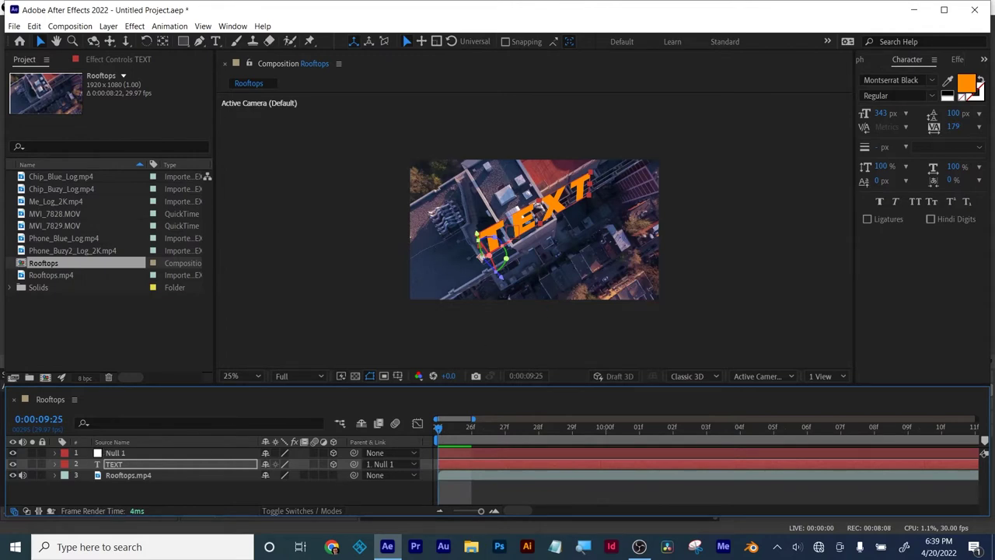
Preview the comp, then split TEXT at 0:00:11:27 into TEXT and TEXT 2.
left_click_drag(481, 510, 424, 515)
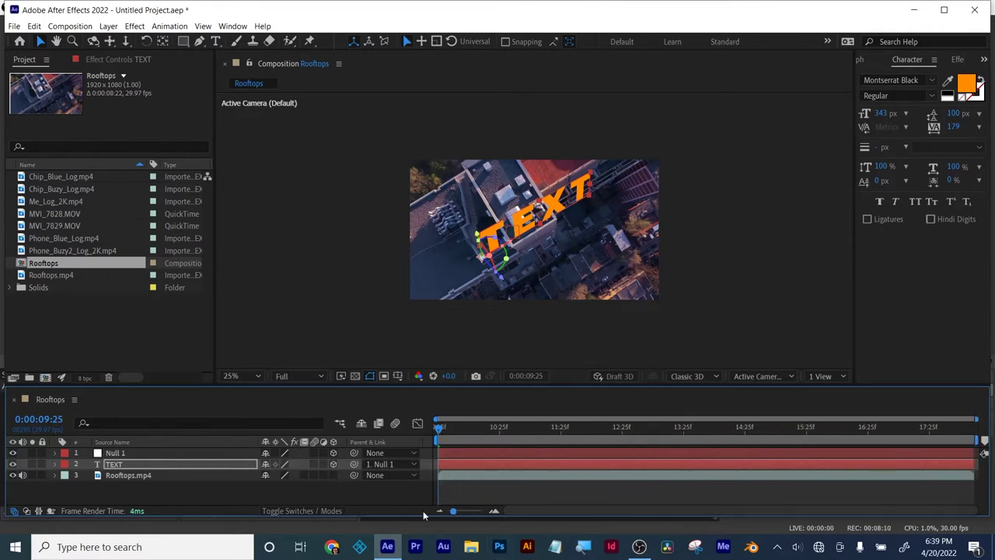
key("space")
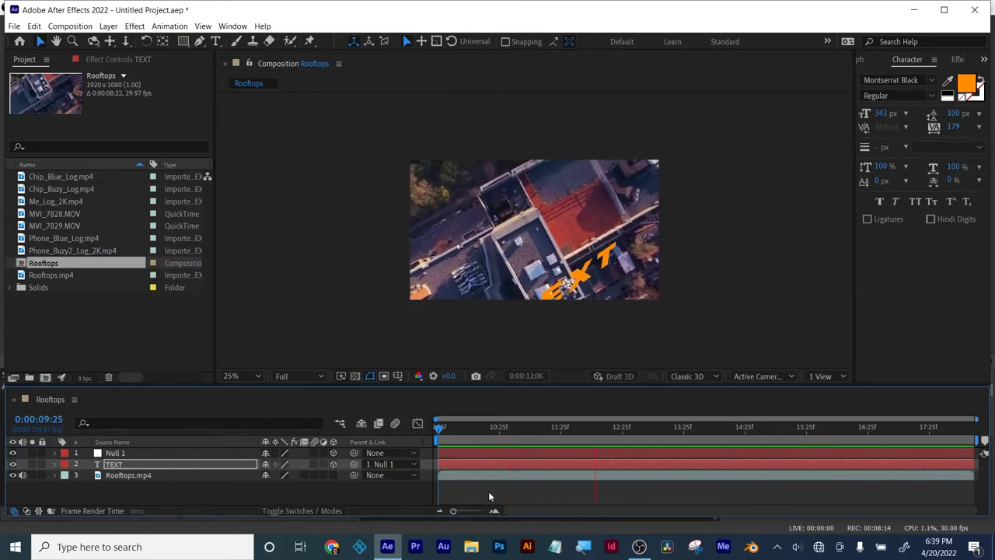
key("space")
left_click_drag(594, 432, 565, 429)
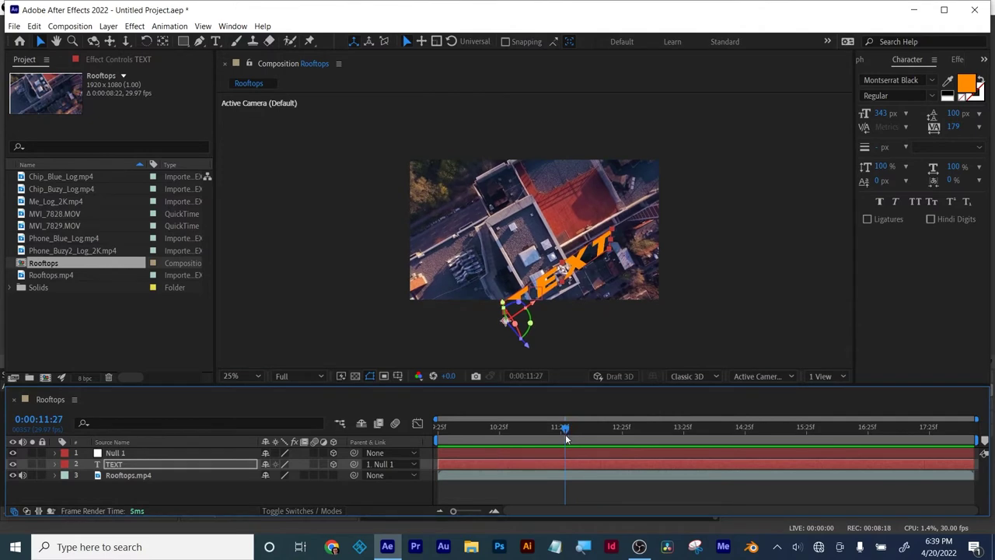
left_click(572, 464)
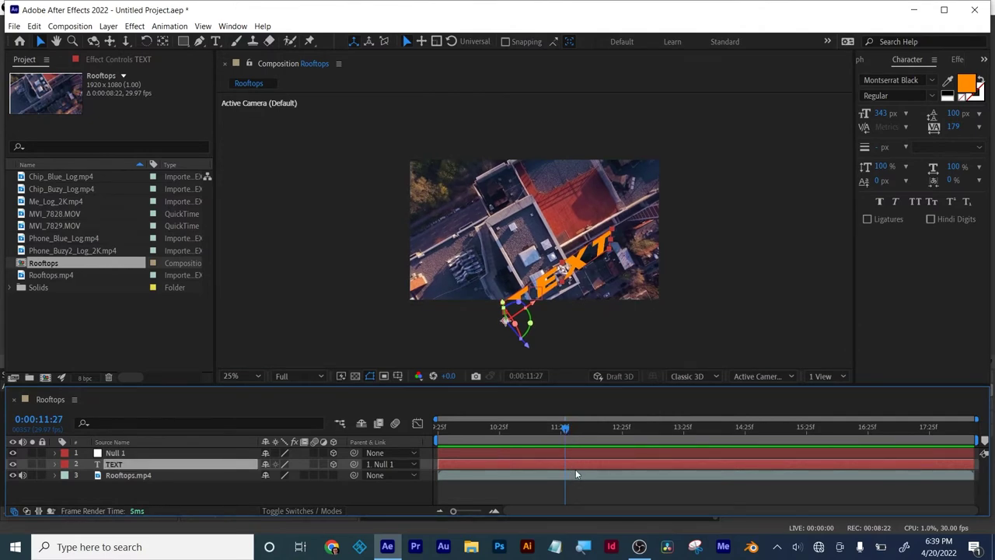
key("ctrl+shift+d")
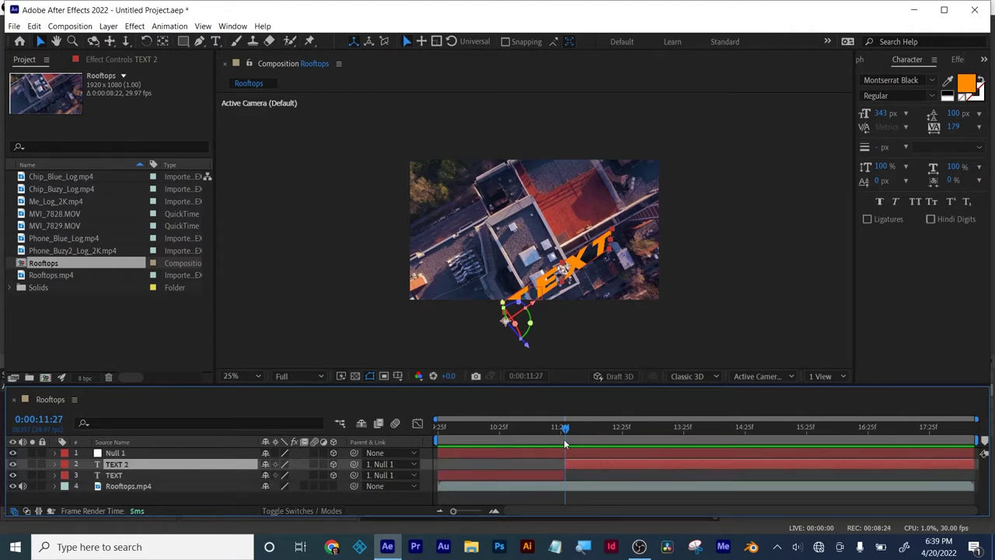
Set a starting Position keyframe on TEXT 2 at 0:00:11:25.
left_click_drag(564, 429, 571, 430)
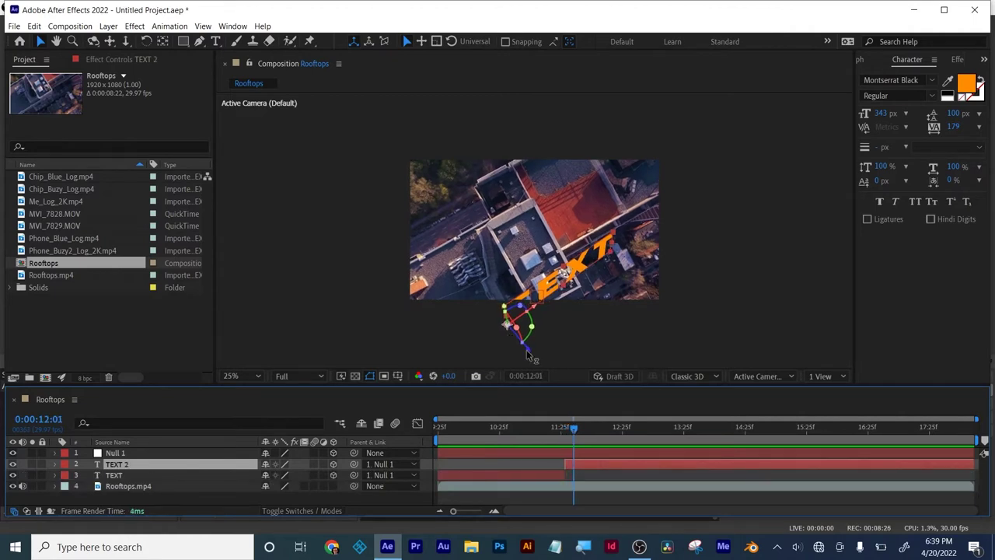
left_click_drag(531, 353, 593, 469)
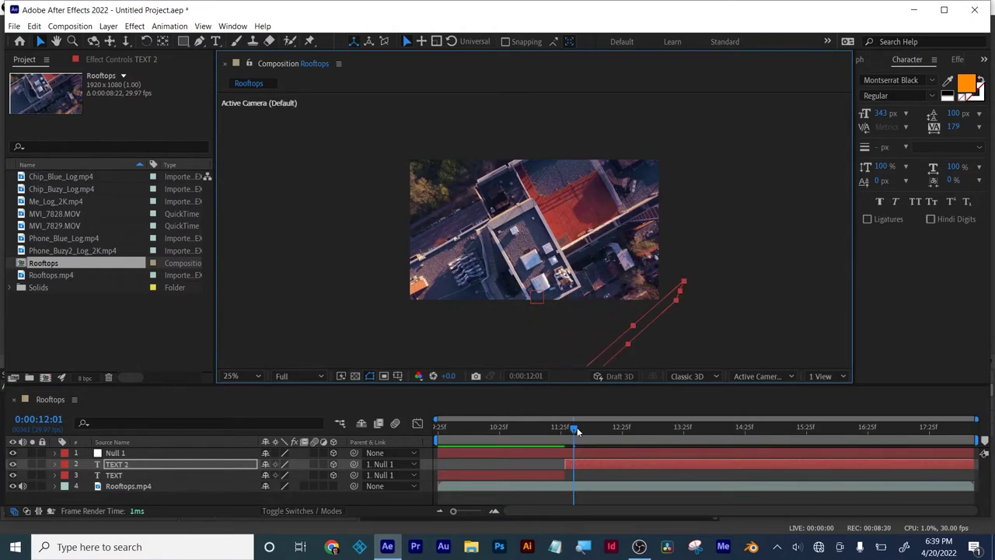
mouse_move(573, 428)
left_mouse_down()
mouse_move(538, 428)
mouse_move(570, 439)
left_mouse_up()
left_click(598, 463)
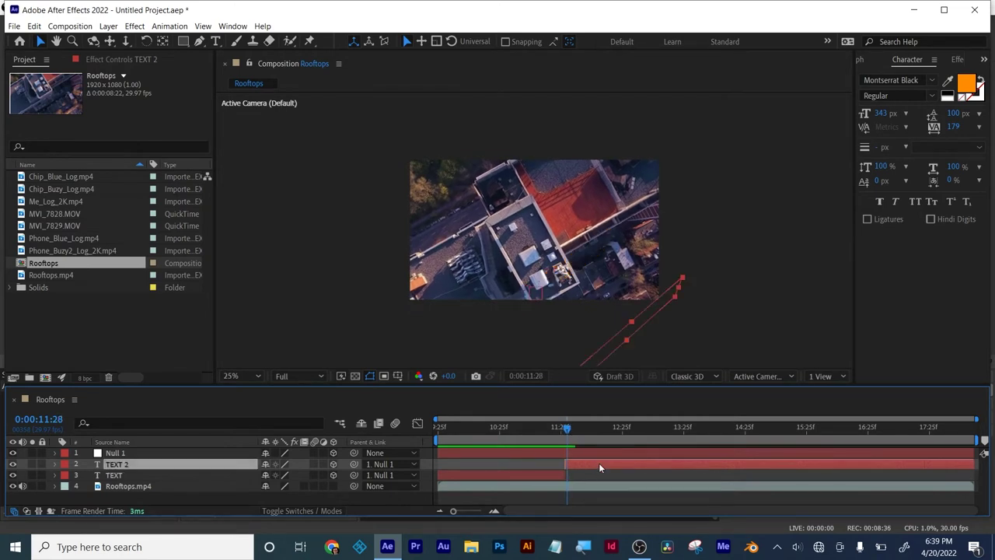
left_click(573, 439)
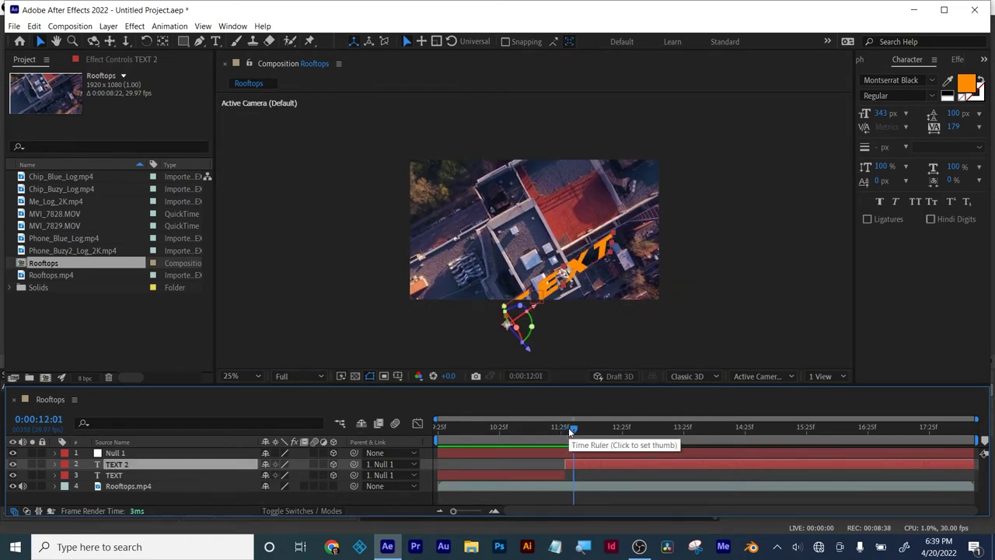
key("p")
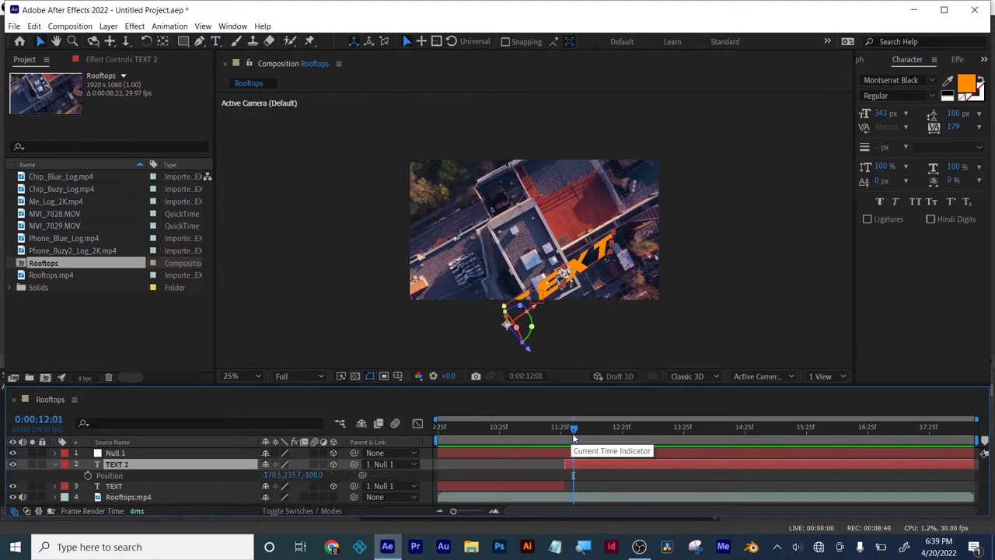
left_click_drag(573, 439, 565, 434)
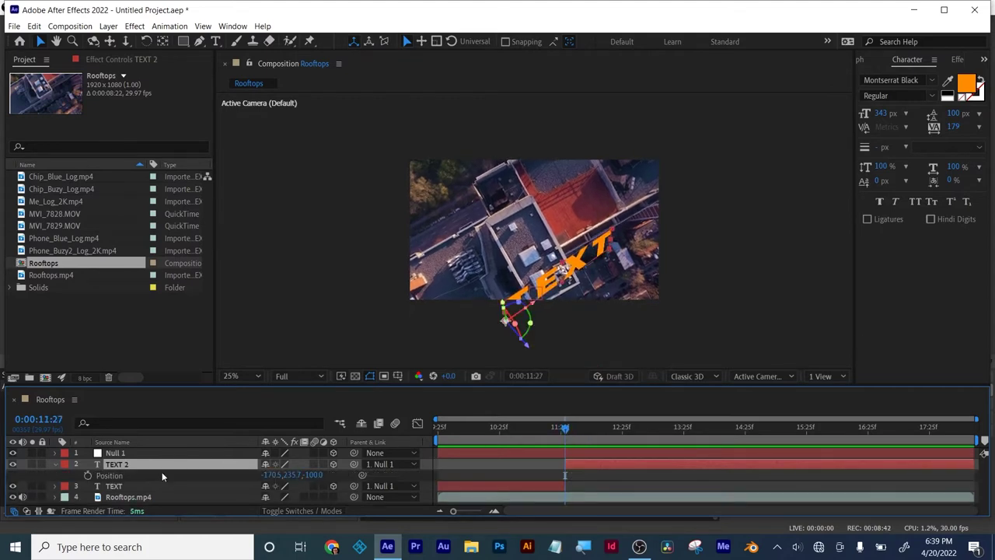
left_click(88, 475)
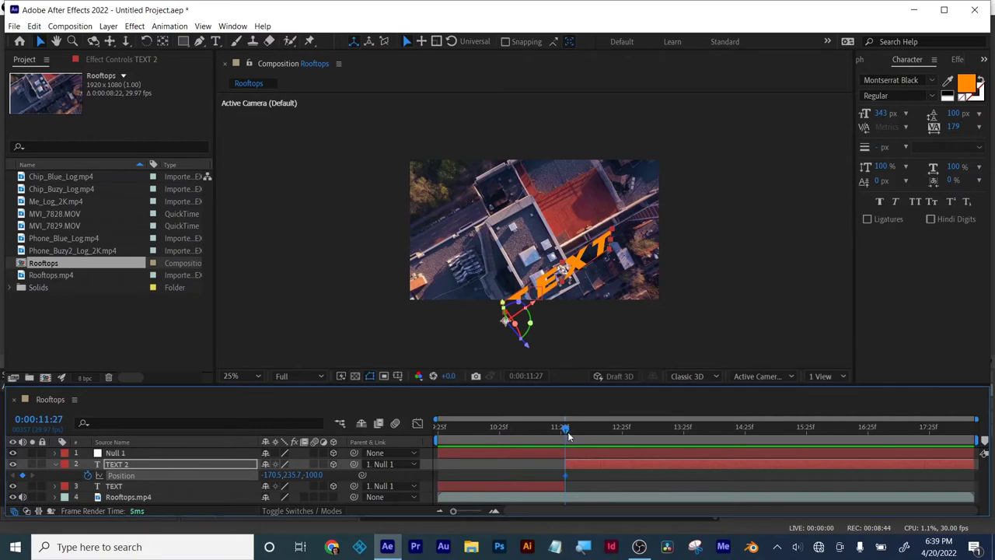
Add a second Position keyframe around 0:00:12:02 pushing TEXT 2 back in depth.
left_click_drag(567, 432, 598, 442)
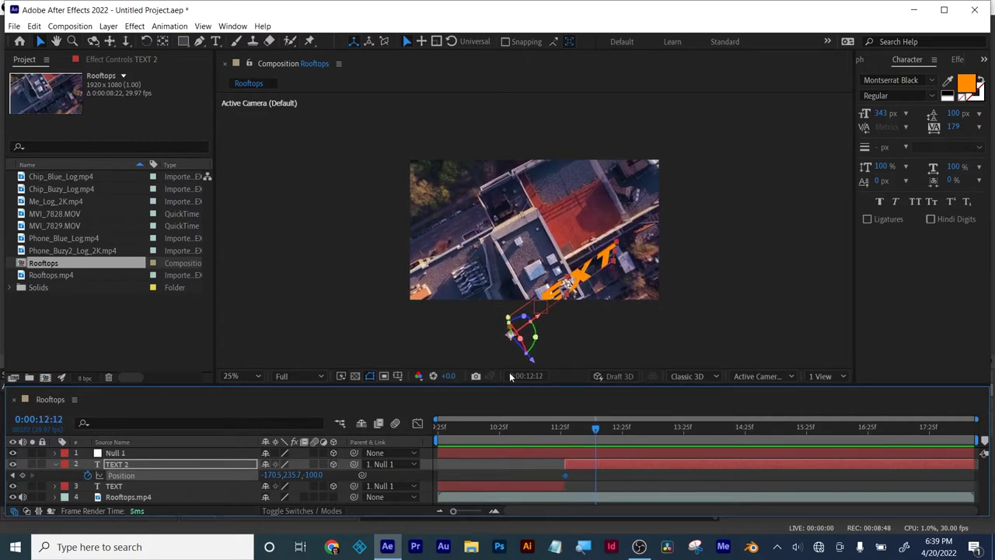
left_click_drag(533, 364, 551, 396)
mouse_move(597, 428)
left_mouse_down()
mouse_move(562, 429)
mouse_move(584, 432)
left_mouse_up()
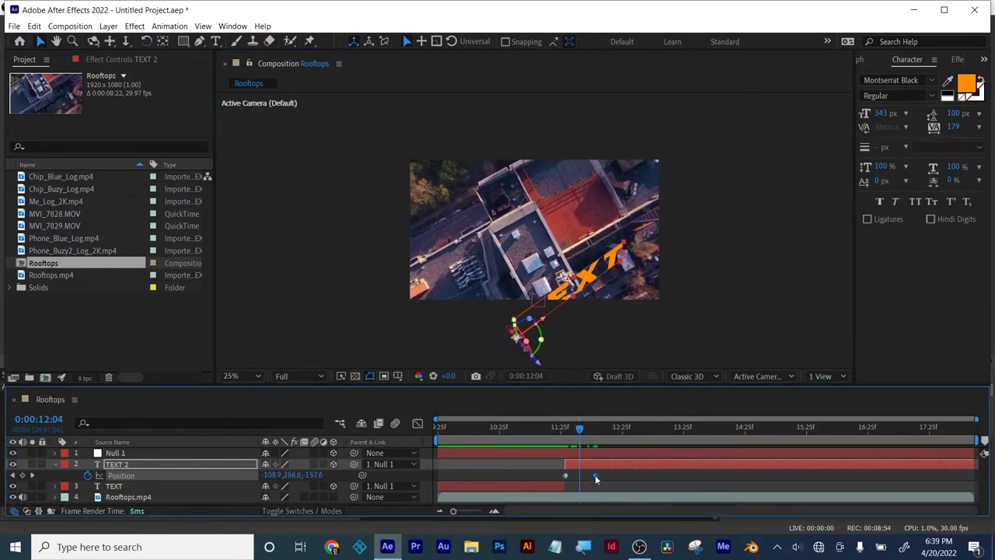
left_click_drag(596, 475, 633, 475)
left_click(575, 428)
Add a third keyframe at 0:00:12:21 sending TEXT 2 further away, then review the flight.
left_click_drag(569, 430, 665, 445)
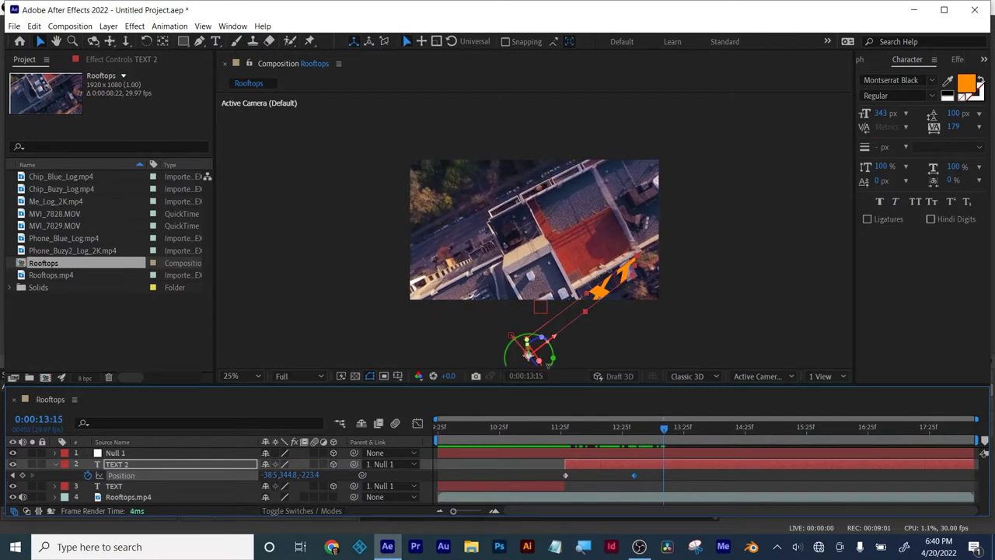
key("comma")
left_click_drag(544, 310, 565, 336)
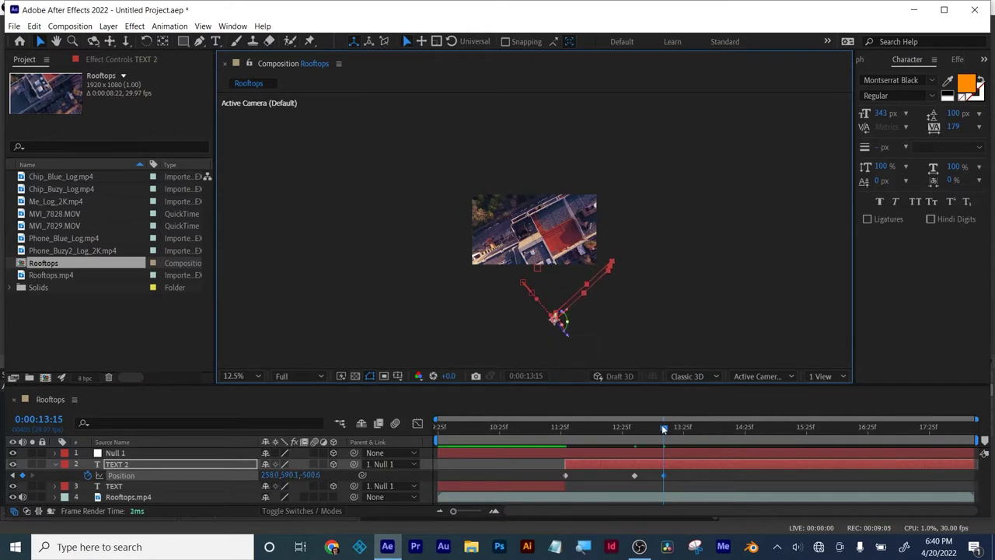
left_click_drag(663, 427, 545, 430)
key("period")
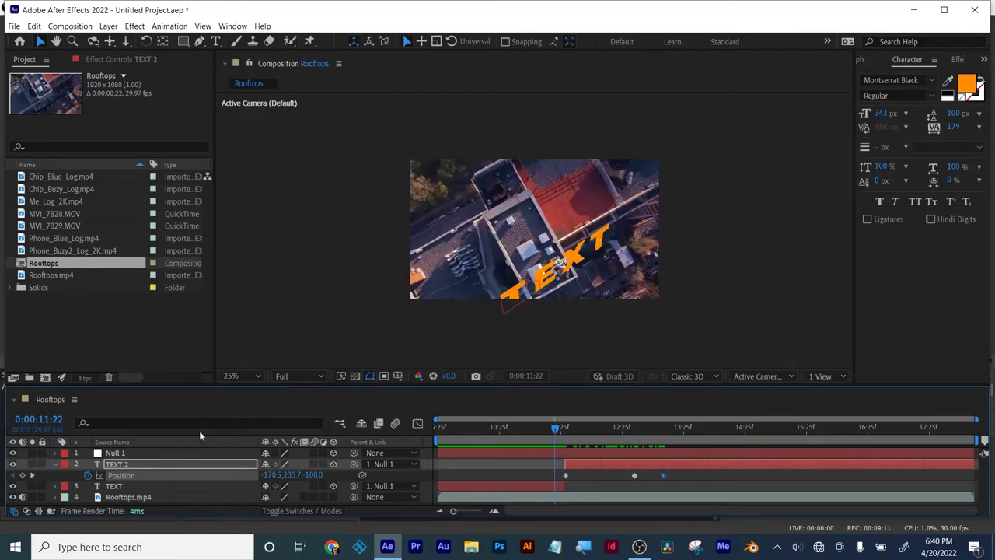
key("r")
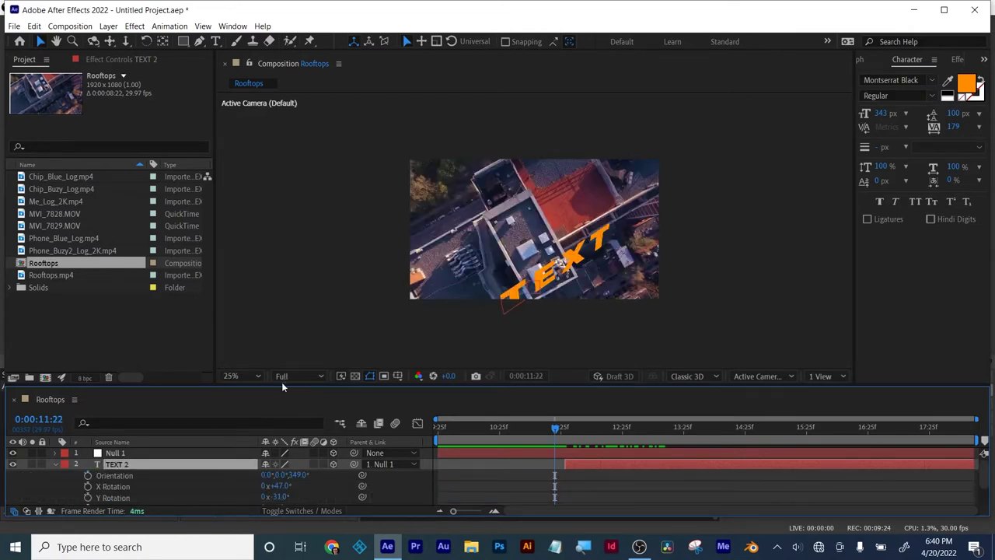
Create an MVI_7829 composition and trim the clip to 0:00:06:07–0:00:08:10.
left_click_drag(55, 225, 45, 379)
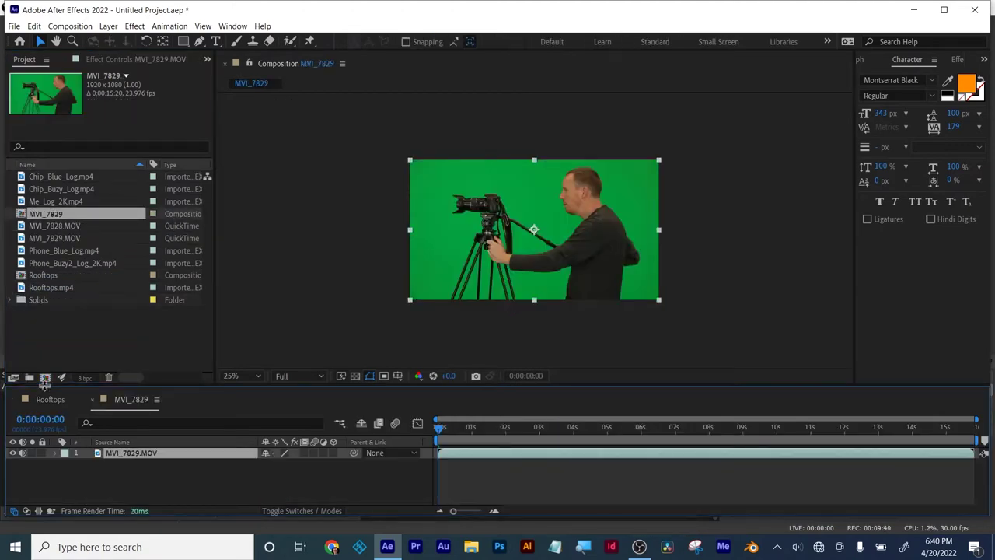
left_click_drag(661, 427, 722, 426)
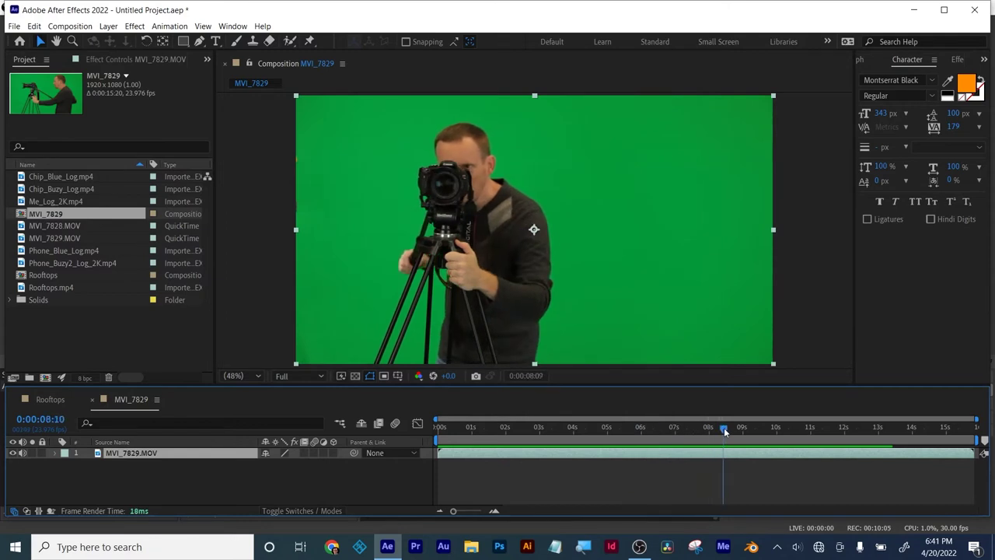
key("alt+bracketright")
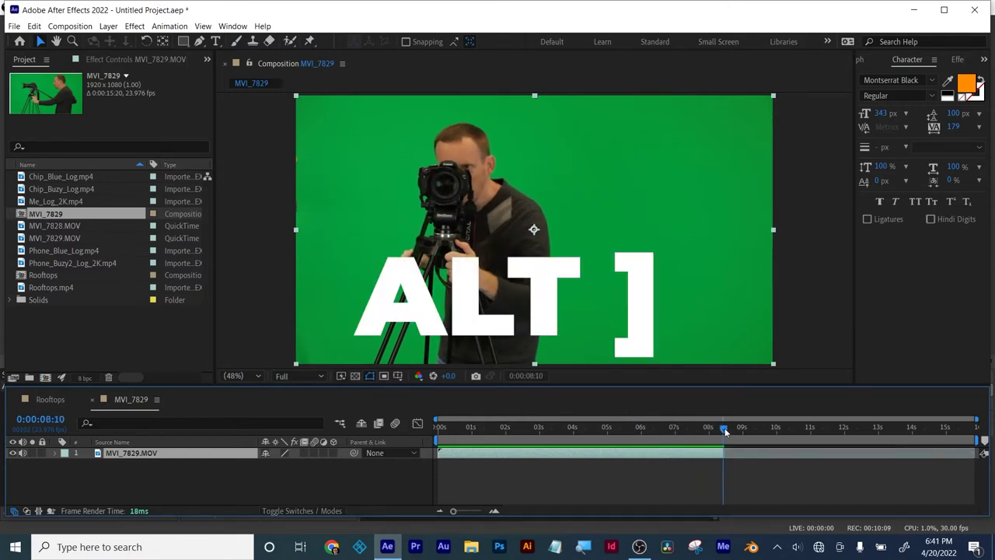
left_click_drag(724, 430, 651, 430)
key("alt+bracketleft")
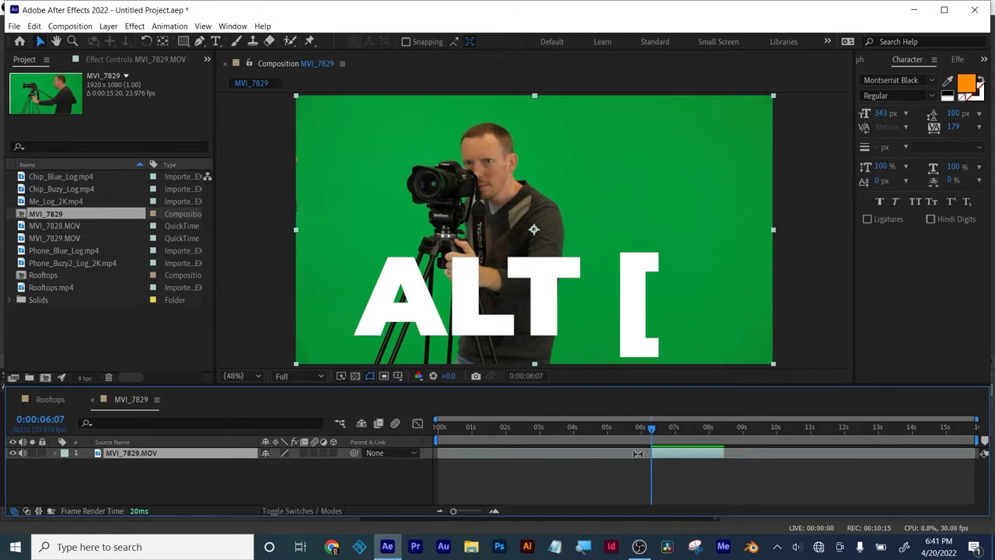
Move the trimmed clip to start at 0:00:00:00, then view the tripod at 0:00:01:21.
left_click_drag(655, 437, 438, 430)
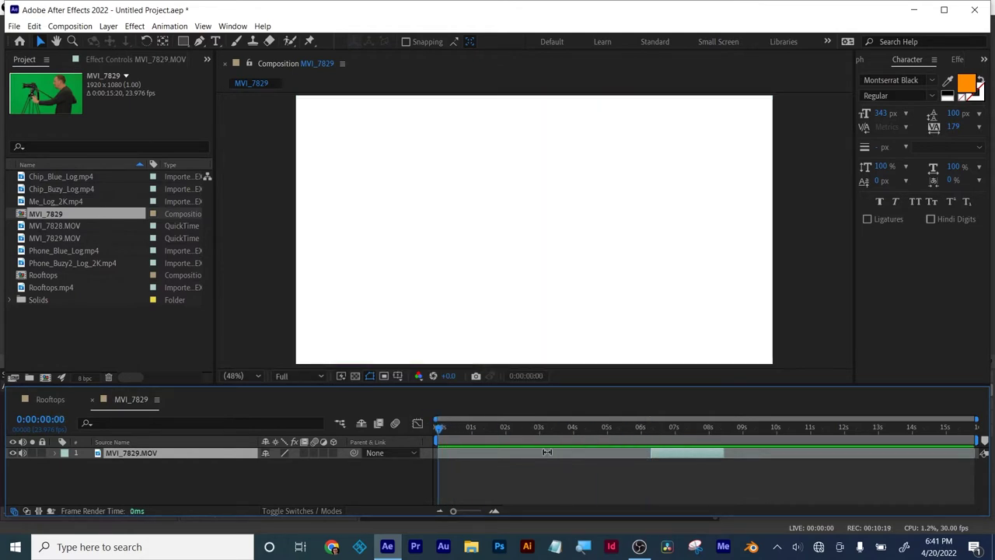
key("bracketleft")
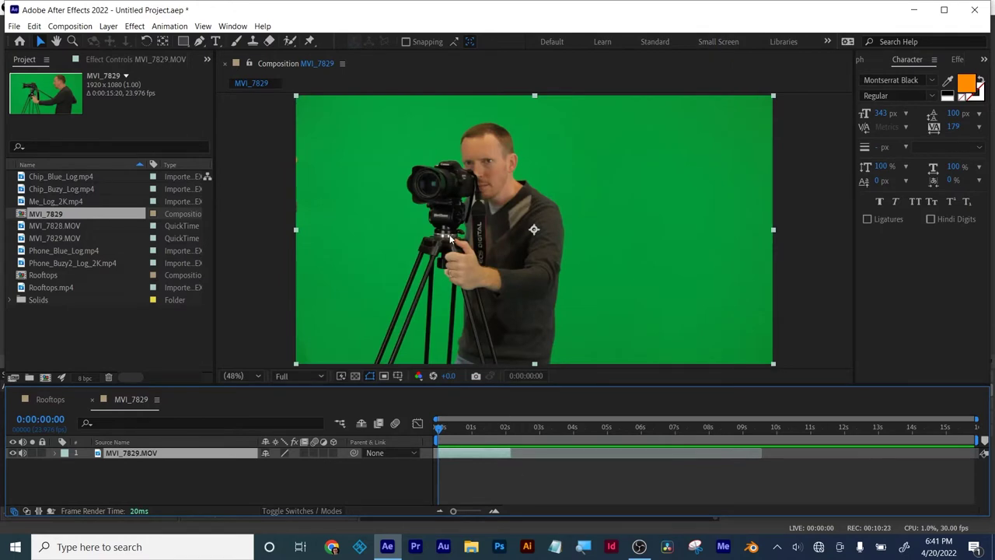
left_click_drag(438, 430, 502, 428)
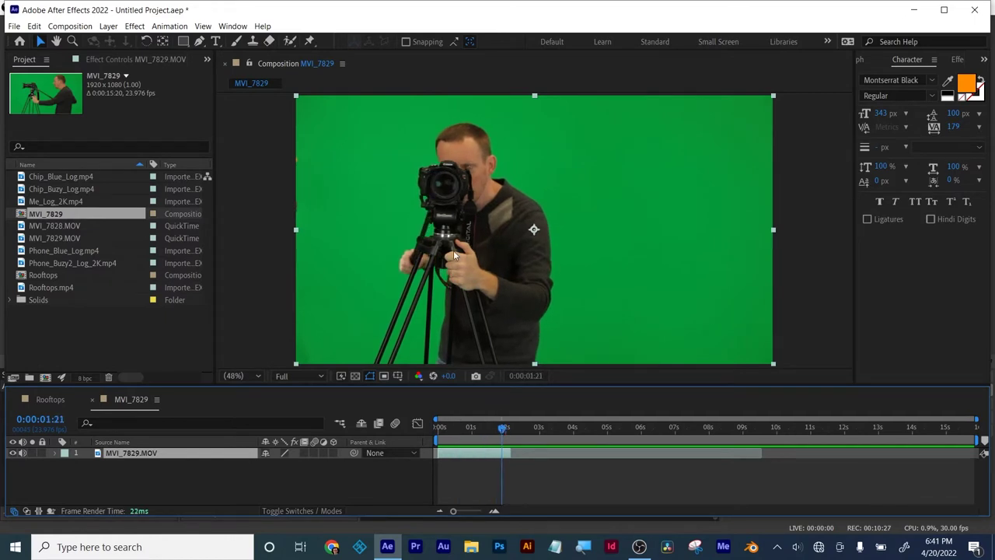
scroll(437, 239, "up", 3)
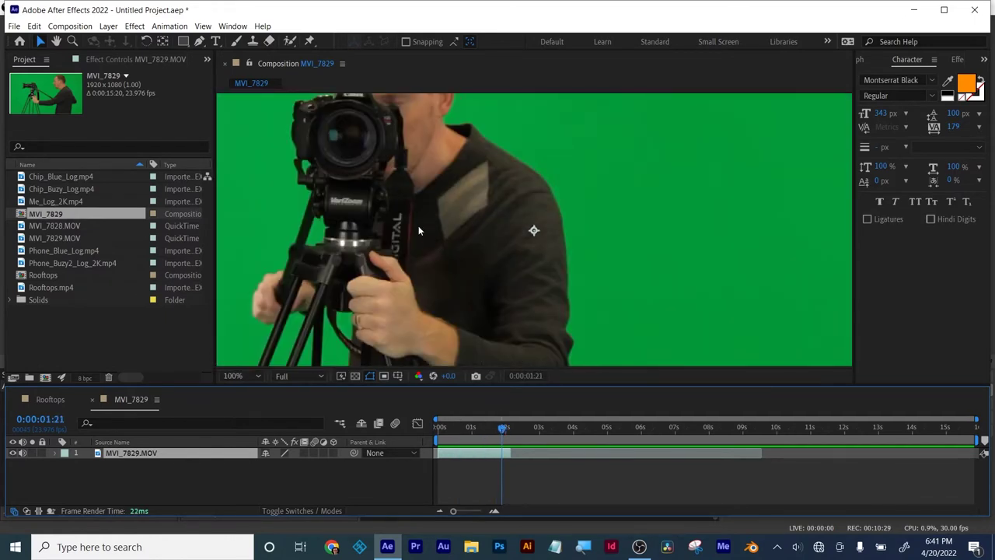
left_click_drag(416, 223, 490, 293)
Start a Track Motion tracker on MVI_7829.MOV with Rotation enabled.
right_click(464, 455)
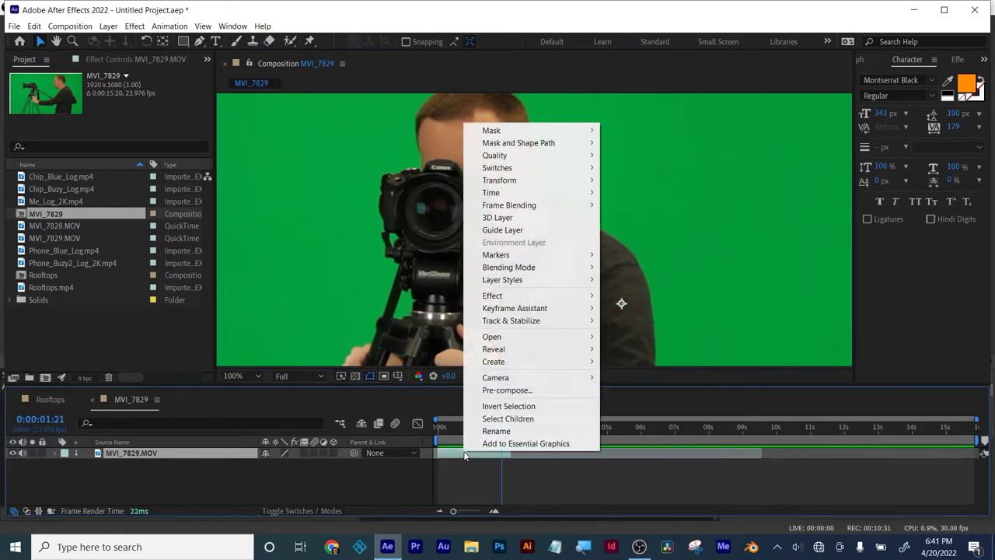
mouse_move(511, 323)
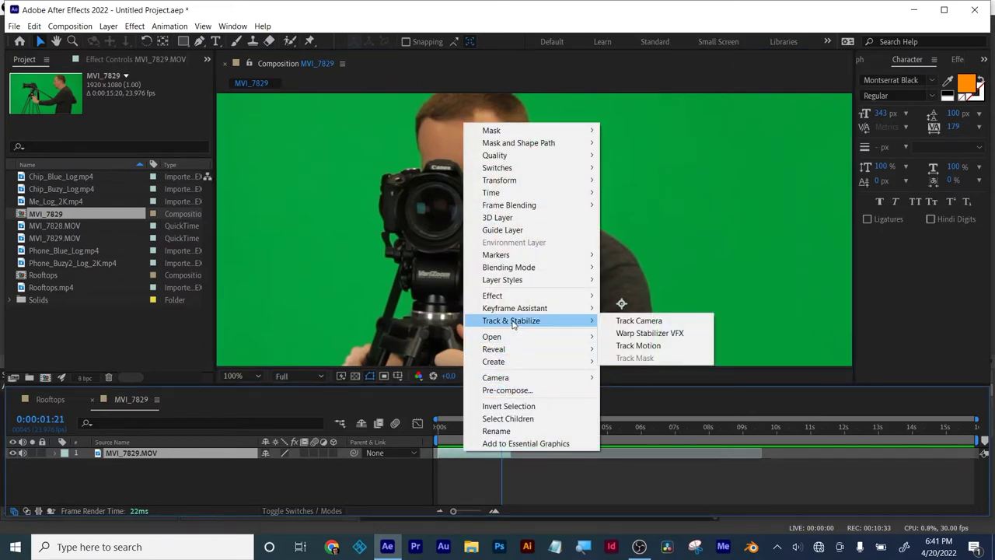
left_click(639, 345)
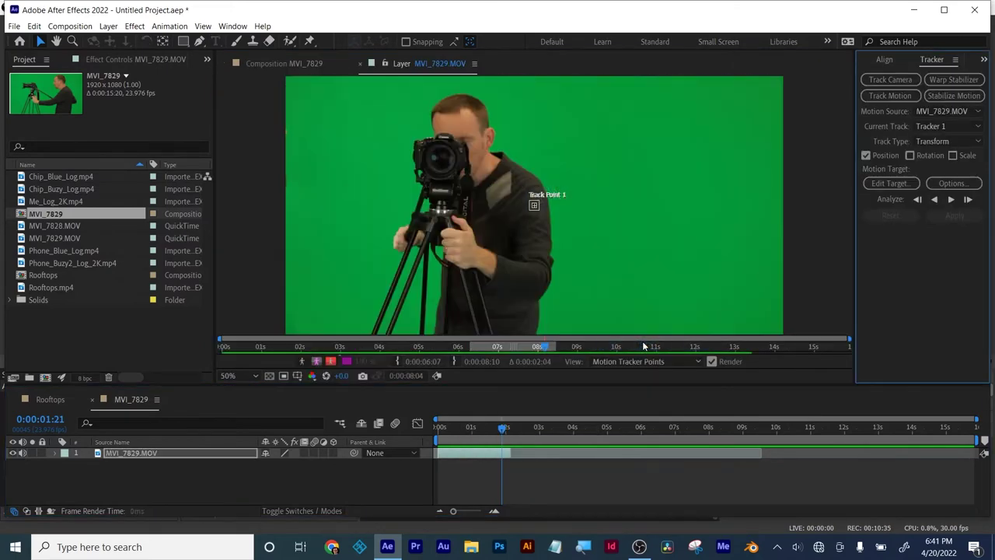
left_click(910, 156)
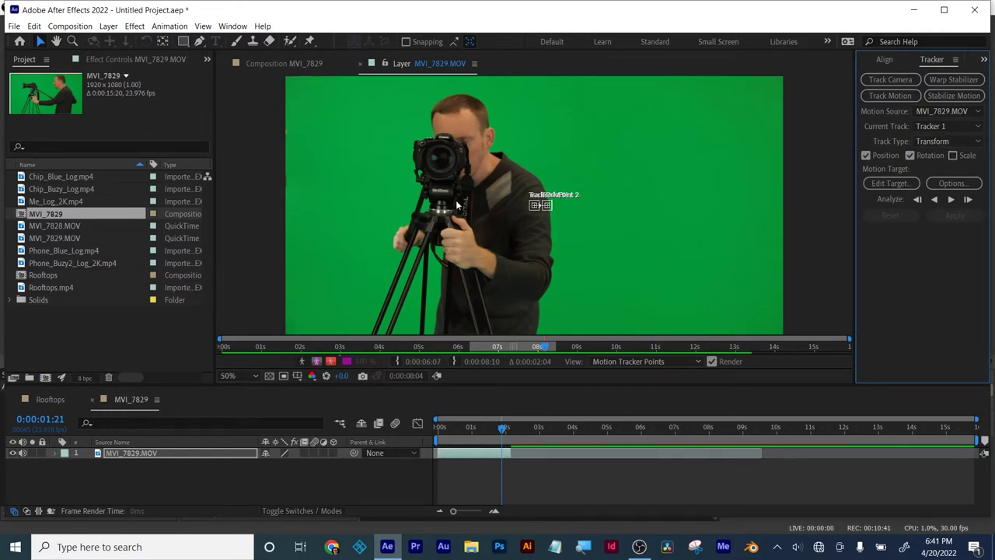
Place both track points on the tripod head and analyse the clip backward.
scroll(458, 206, "up", 2)
left_click_drag(422, 182, 604, 269)
scroll(431, 227, "down", 1)
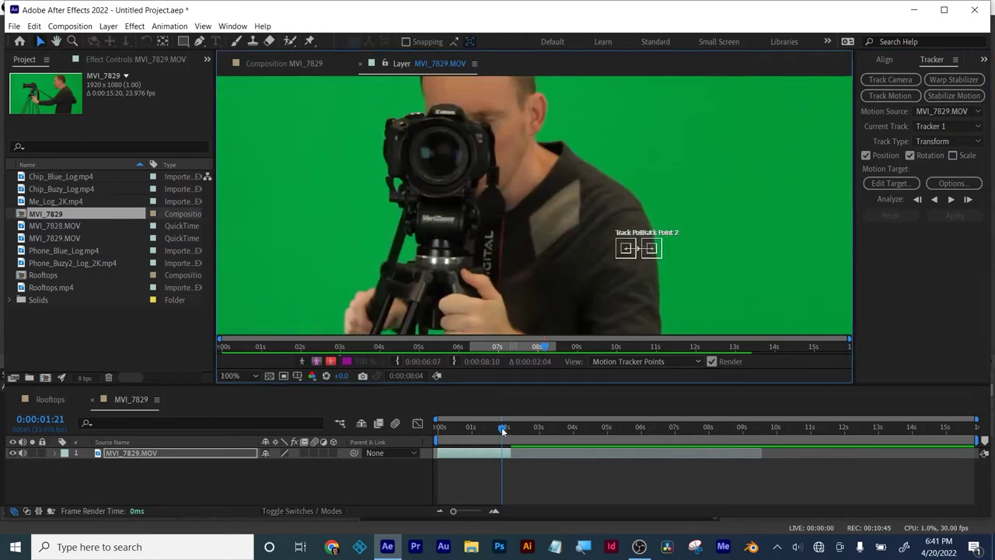
mouse_move(502, 432)
left_mouse_down()
mouse_move(428, 434)
mouse_move(512, 432)
left_mouse_up()
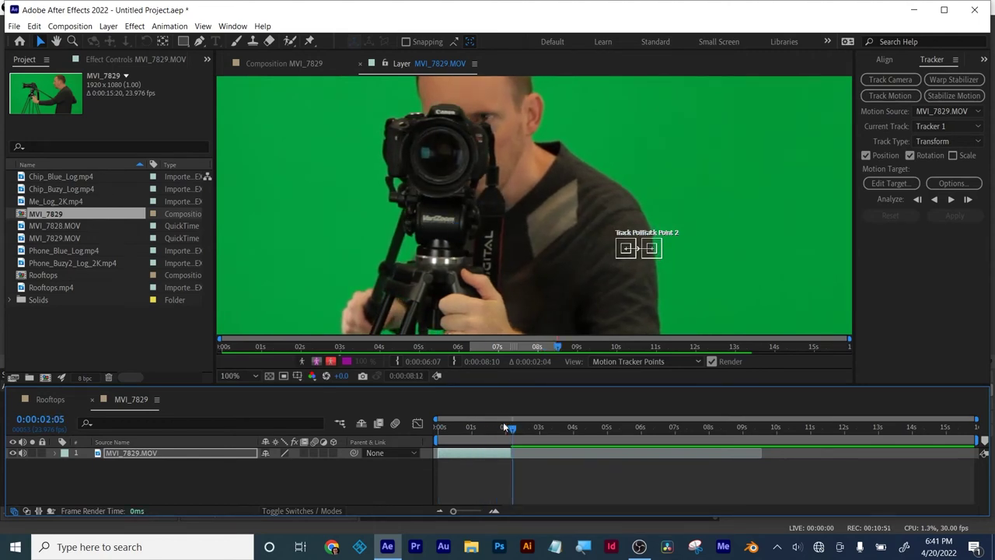
mouse_move(505, 427)
left_mouse_down()
mouse_move(459, 429)
mouse_move(517, 429)
left_mouse_up()
scroll(442, 251, "up", 3)
scroll(441, 250, "down", 1)
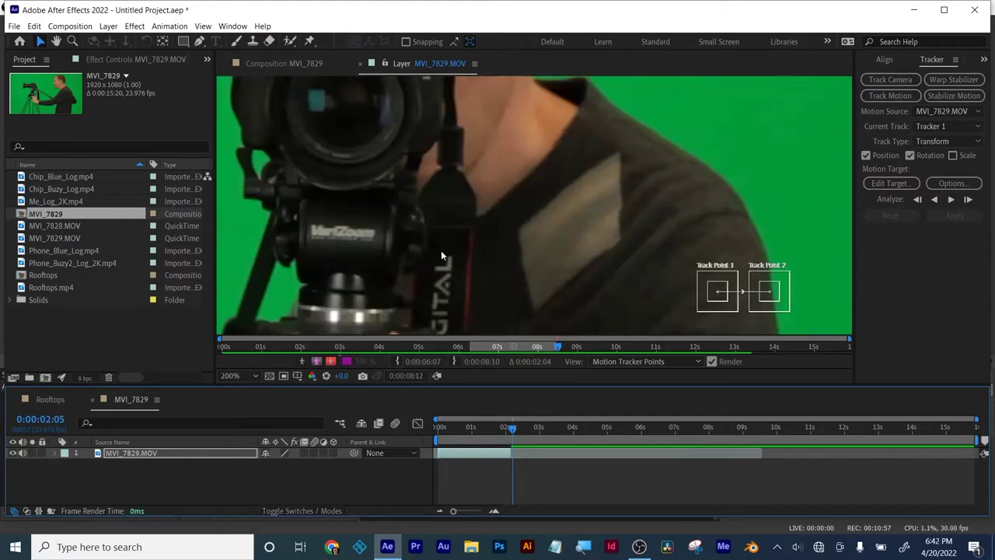
left_click_drag(790, 294, 397, 240)
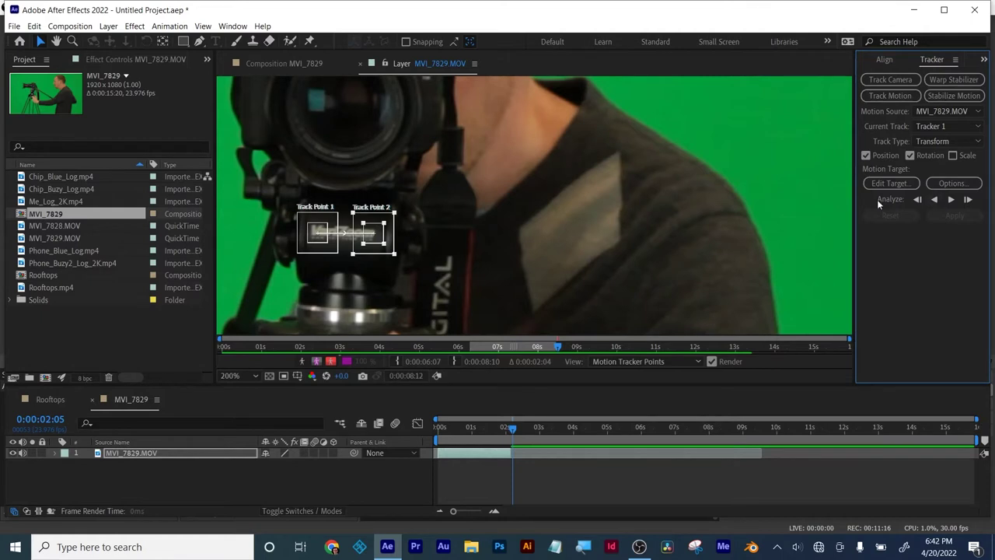
left_click(935, 199)
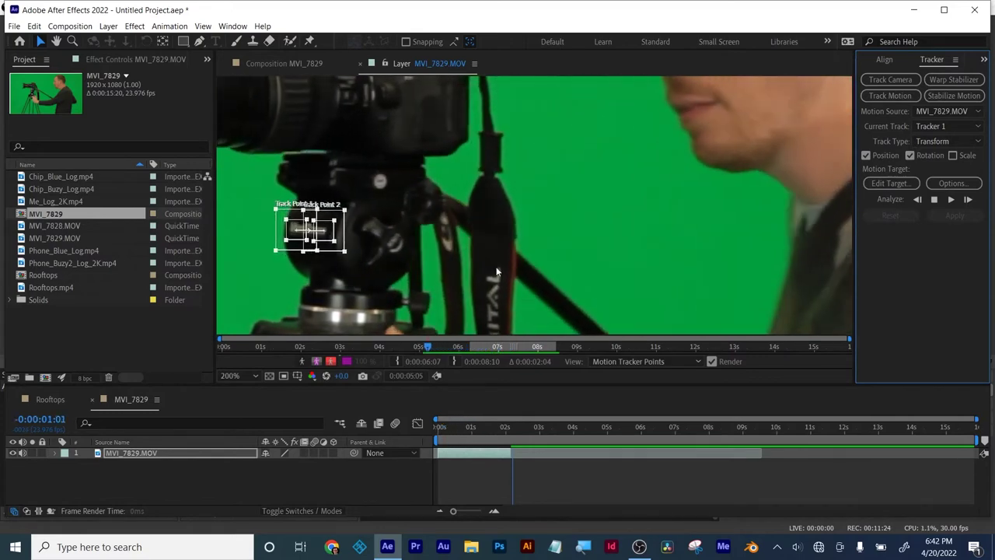
left_click(934, 199)
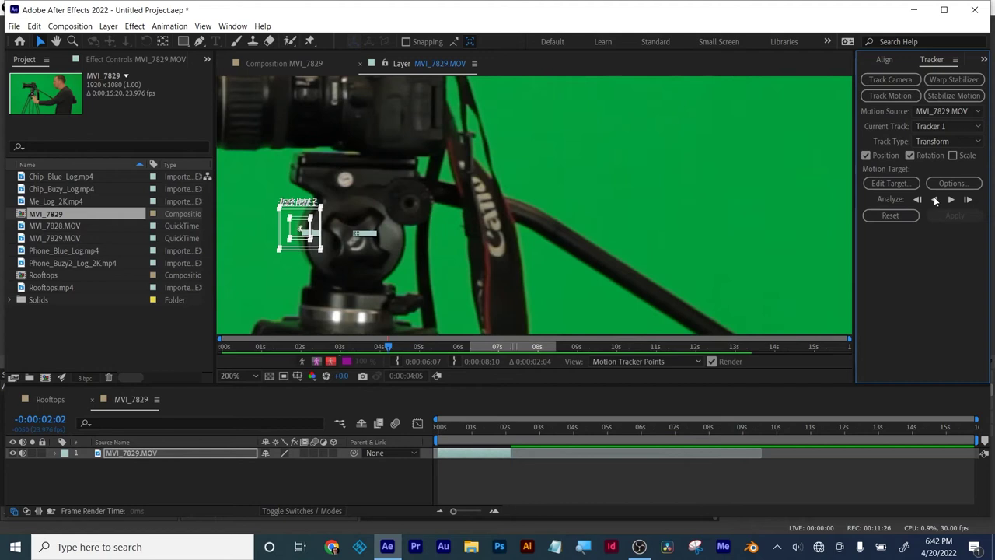
left_click(447, 510)
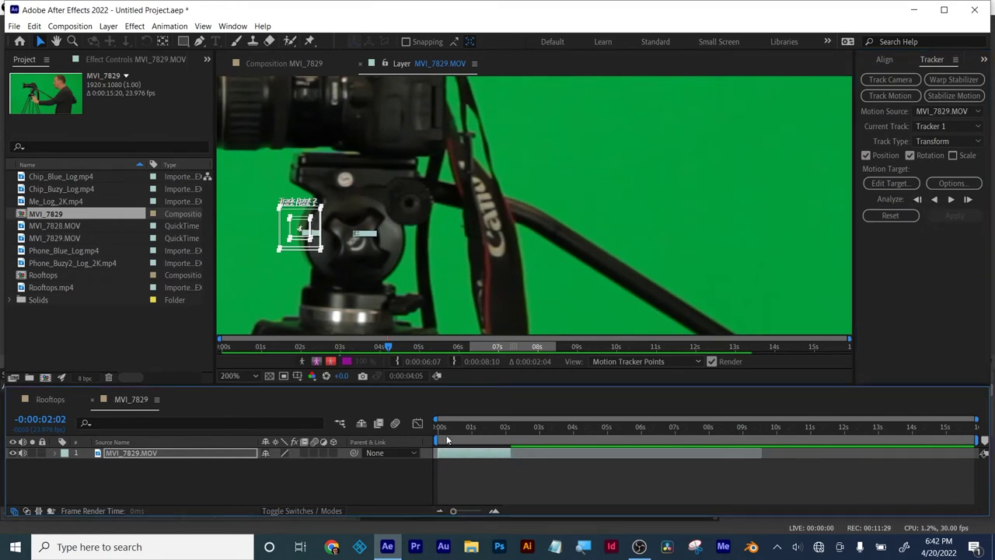
Add a Null Object to the composition from the first frame.
key("Home")
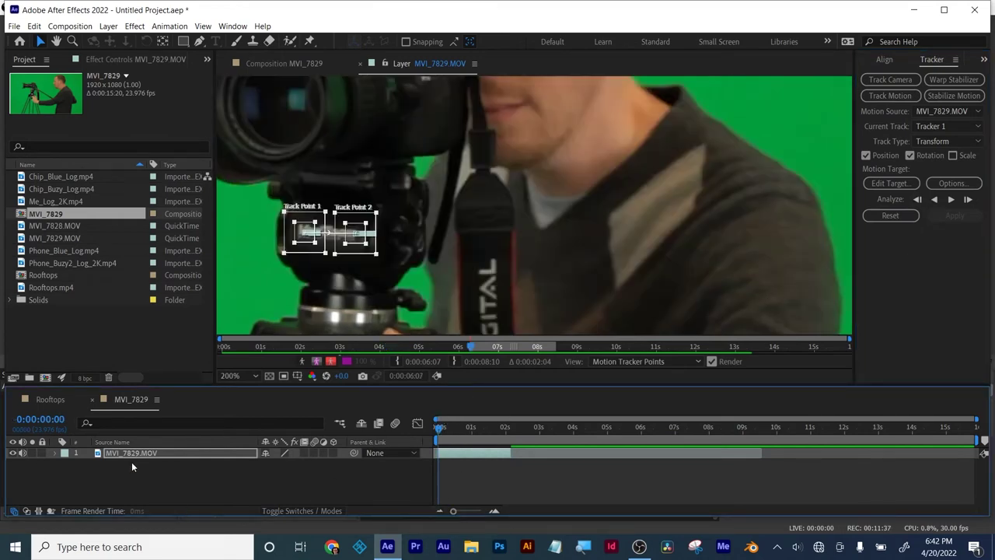
left_click(124, 474)
right_click(117, 479)
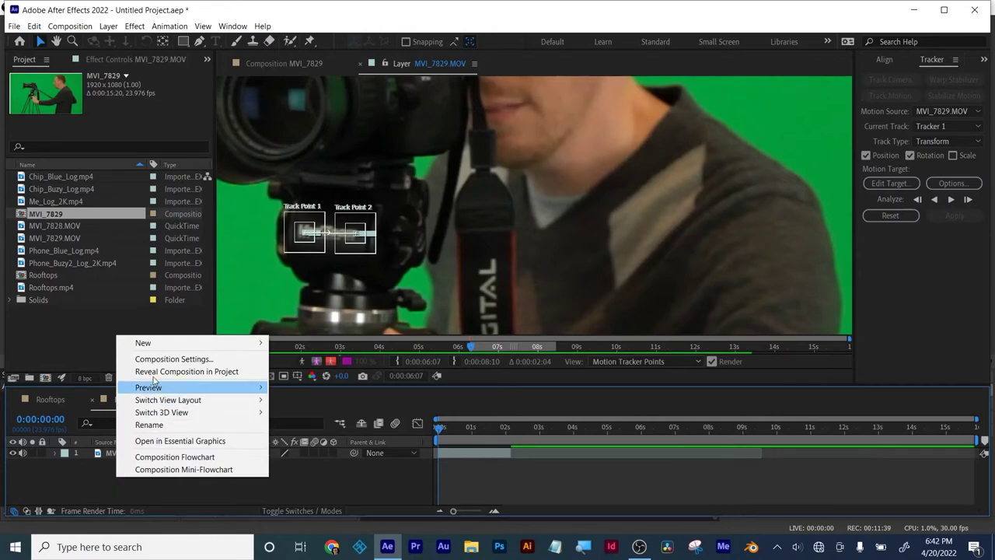
mouse_move(146, 344)
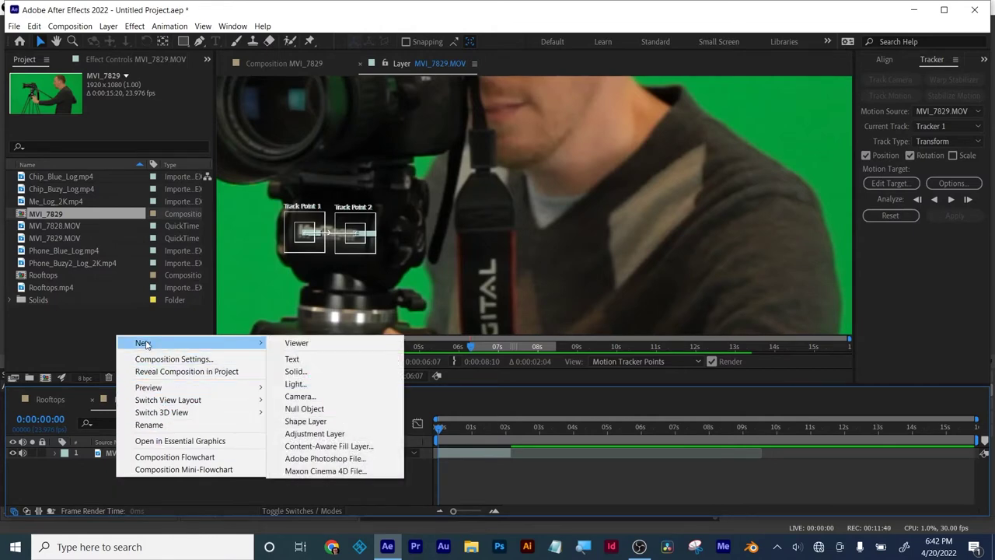
left_click(309, 414)
left_click(107, 26)
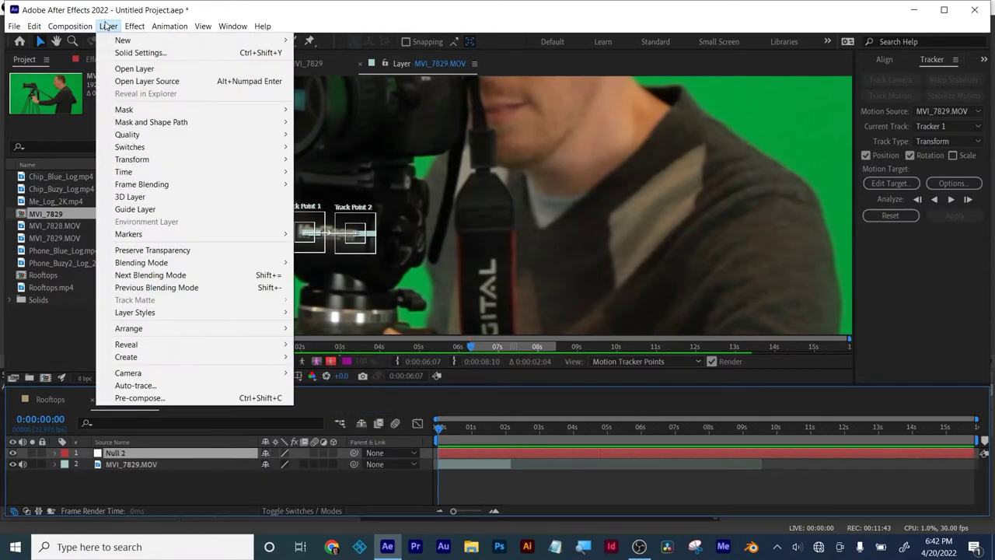
left_click(112, 16)
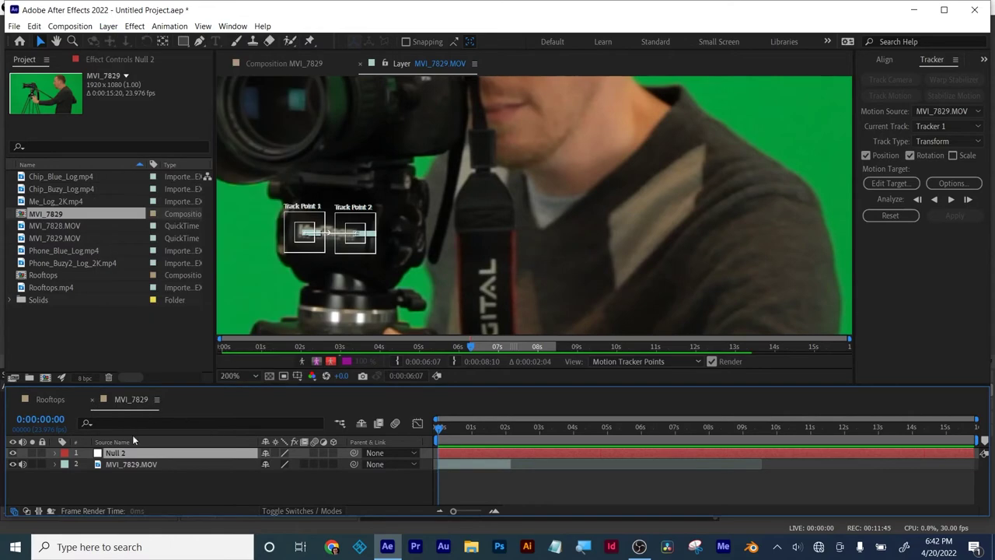
Set Null 2 as the motion target and apply Tracker 1's X and Y data.
left_click(894, 187)
left_click(519, 303)
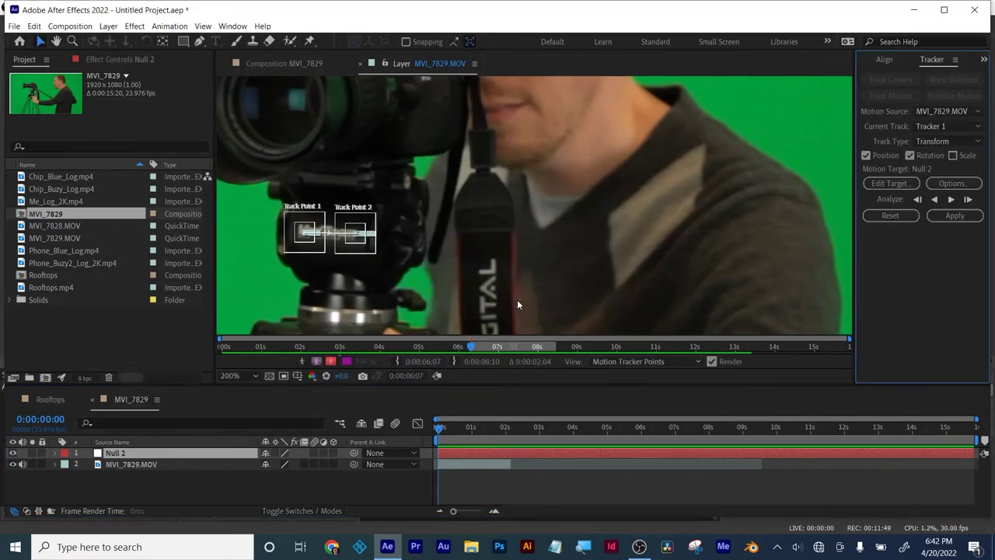
left_click(955, 215)
left_click(497, 279)
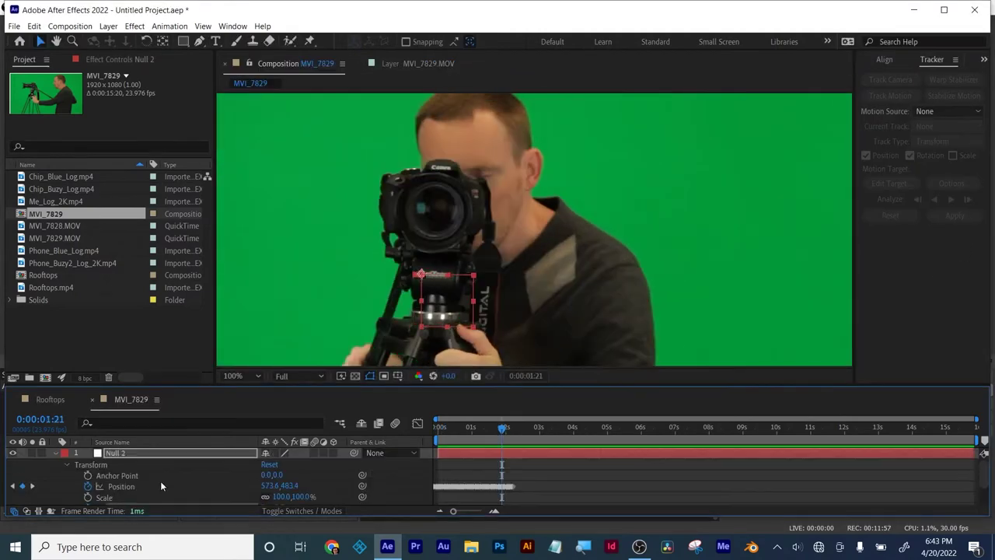
left_click(55, 454)
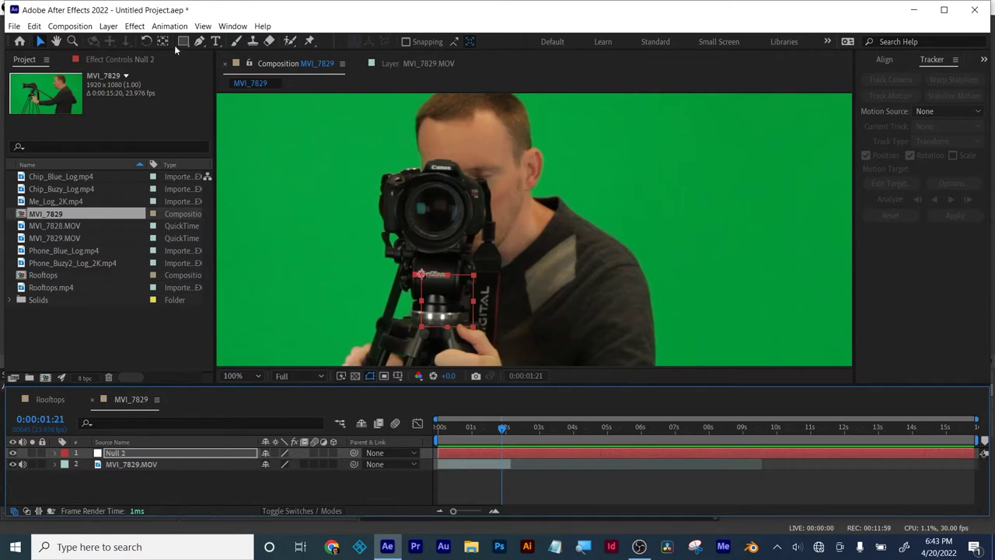
Create the orange TEXT title, parent it to Null 2, and preview playback.
left_click(215, 41)
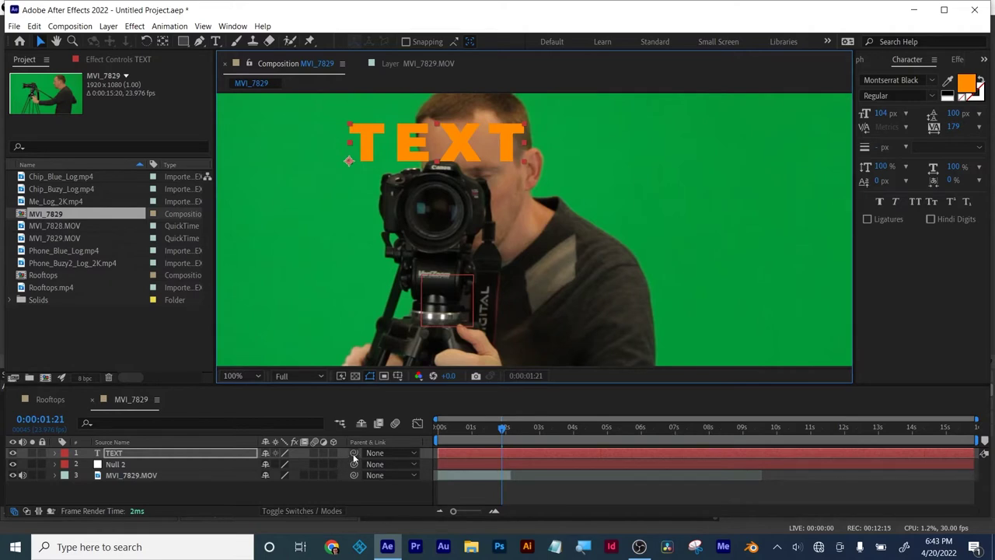
left_click_drag(353, 456, 121, 467)
left_click_drag(505, 432, 459, 433)
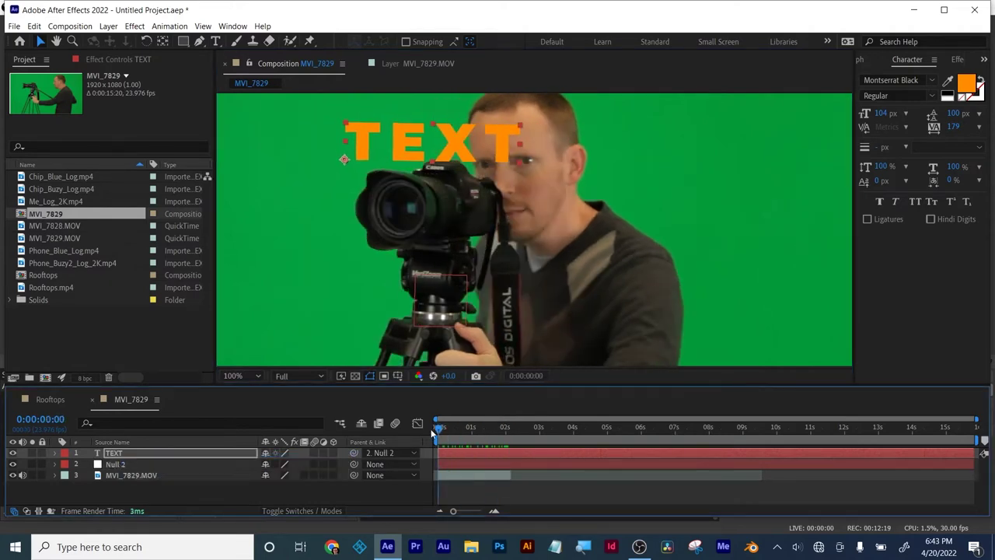
key("space")
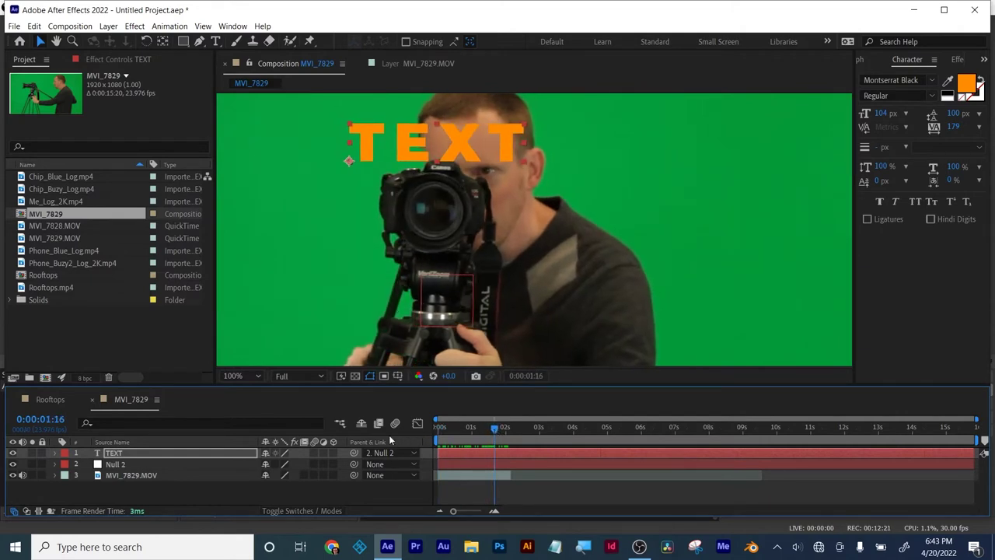
key("space")
Turn on the 3D switch for TEXT and Null 2 and scrub to check tracking.
left_click_drag(333, 452, 332, 464)
mouse_move(496, 432)
left_mouse_down()
mouse_move(428, 426)
mouse_move(488, 431)
left_mouse_up()
left_click(527, 486)
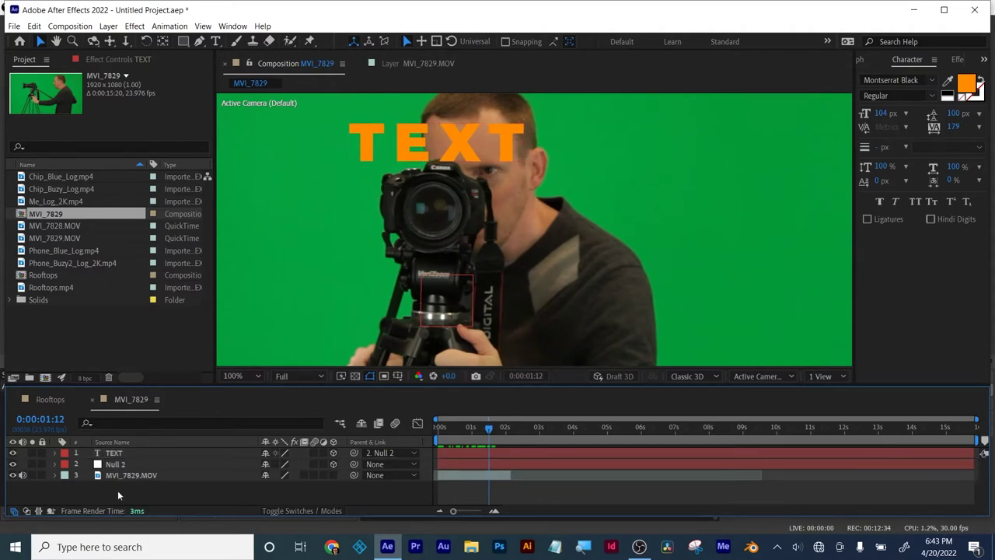
Create an MVI_7828 composition, duplicate its clip, and mute audio on both copies.
left_click_drag(55, 225, 45, 377)
left_click_drag(689, 259, 669, 375)
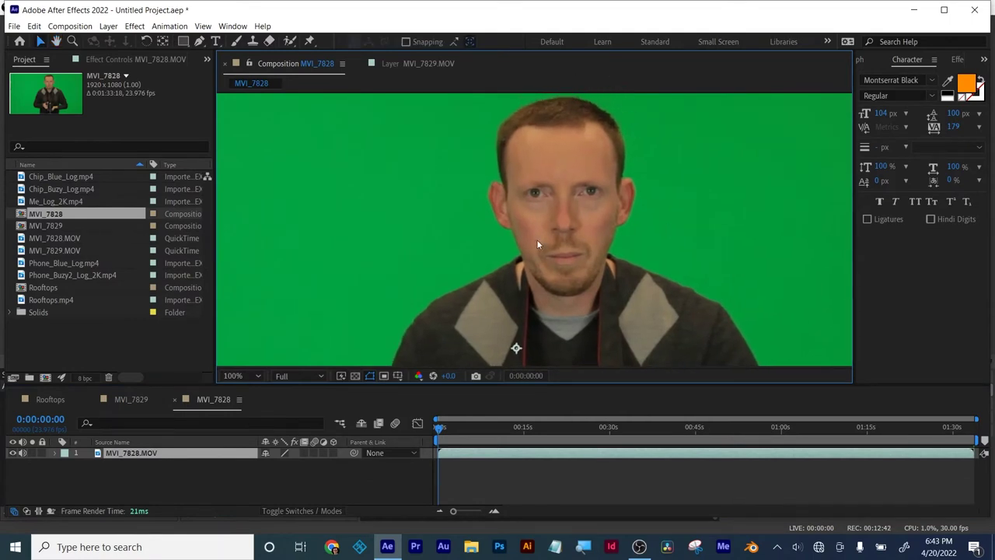
left_click_drag(642, 188, 628, 206)
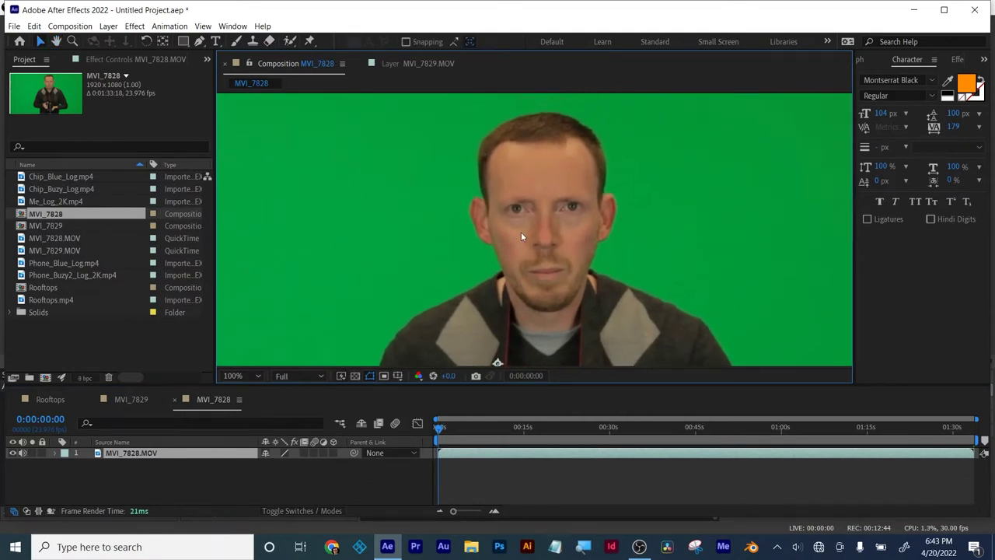
left_click(134, 454)
key("ctrl+d")
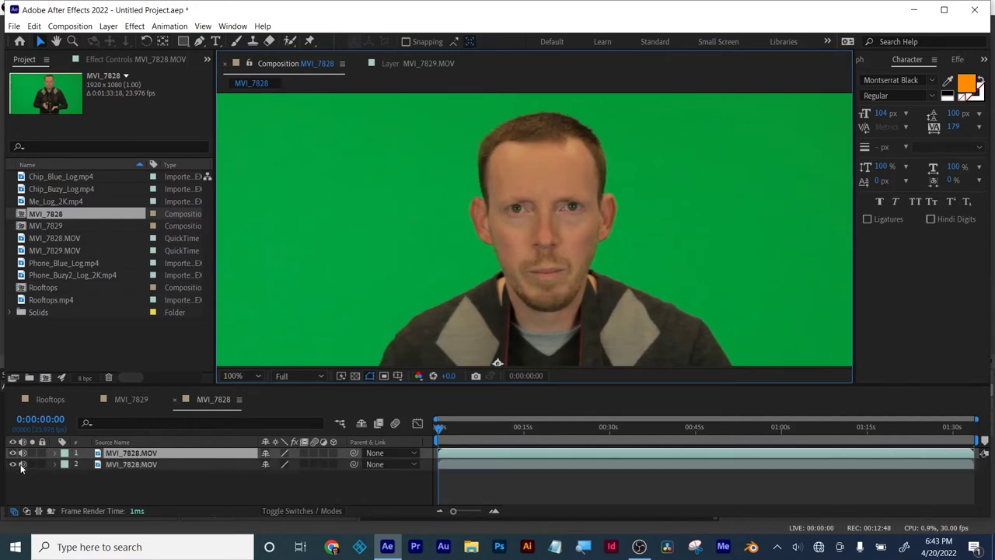
left_click_drag(22, 465, 22, 454)
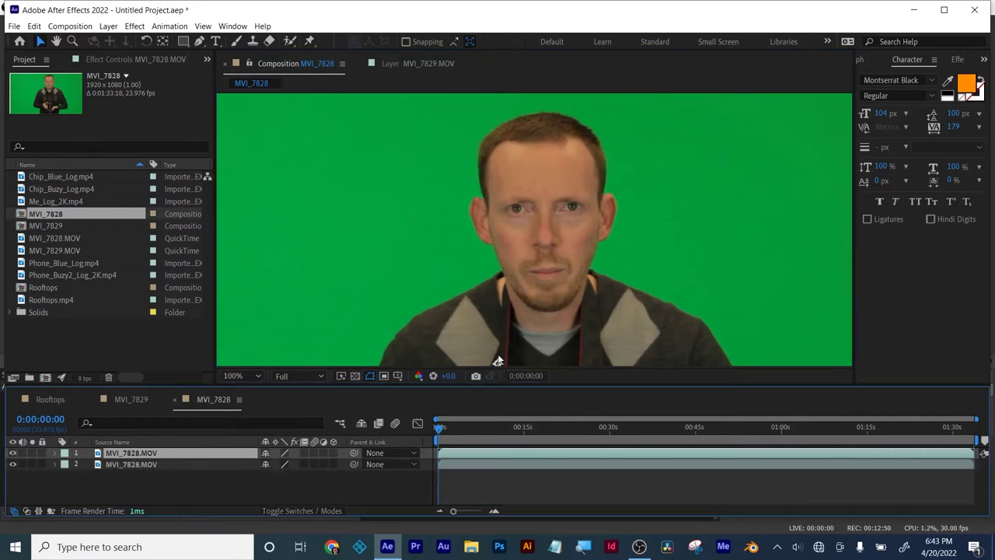
Draw an elliptical Mask 1 and centre it around the head.
left_click_drag(183, 41, 245, 69)
left_click_drag(455, 115, 660, 384)
left_click(41, 44)
left_click_drag(656, 210, 642, 192)
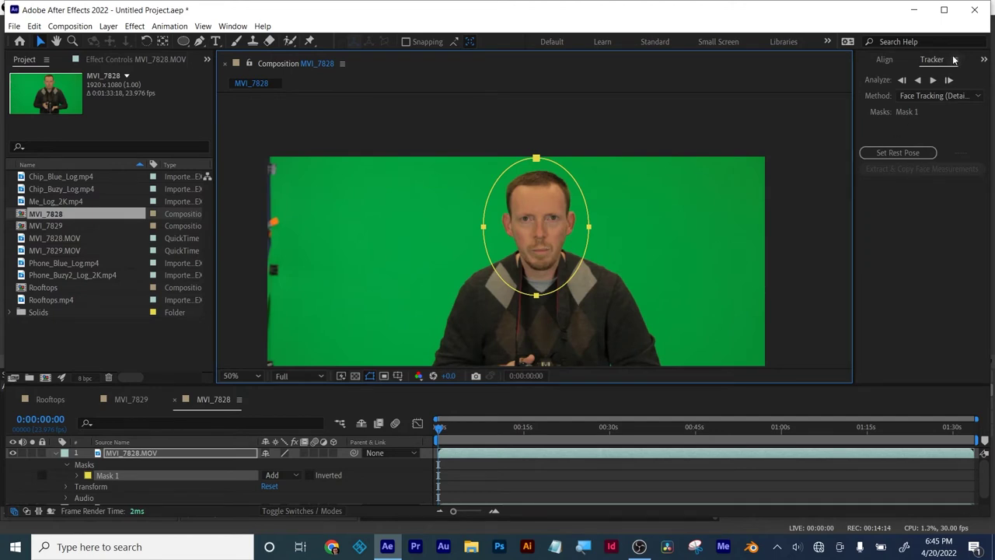
Use Face Tracking (Detailed Features), set the rest pose, and track forward to about 0:00:02:13.
left_click(968, 97)
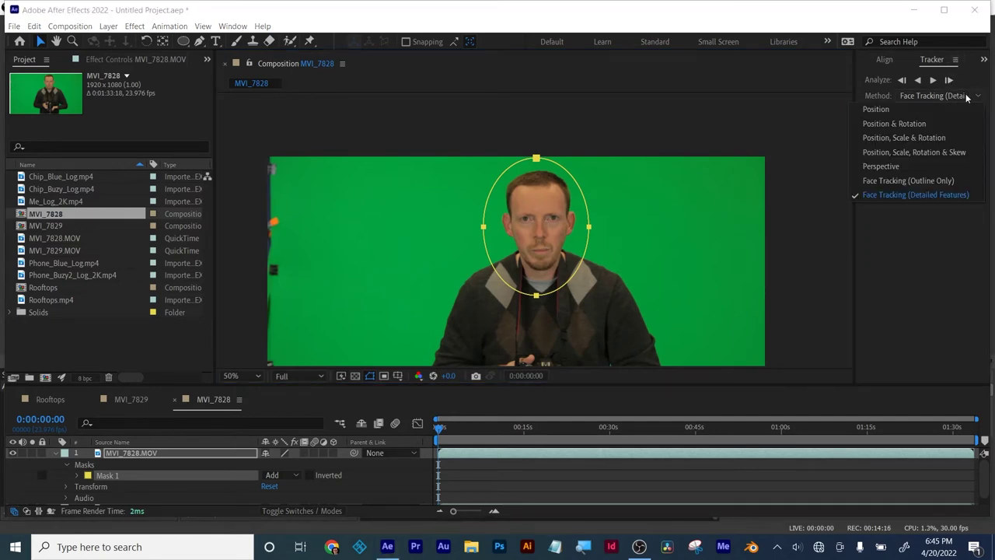
left_click(944, 194)
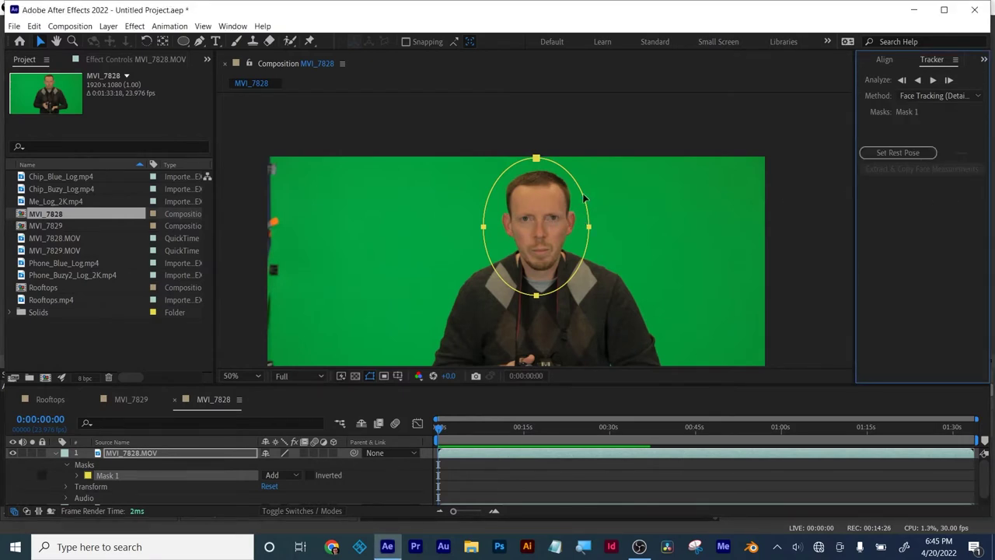
left_click_drag(582, 195, 586, 195)
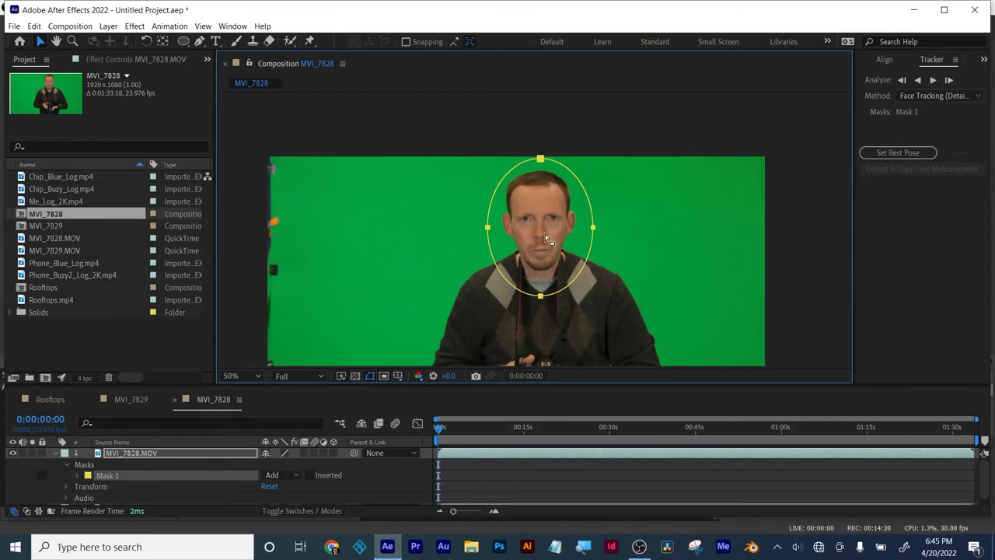
left_click(889, 153)
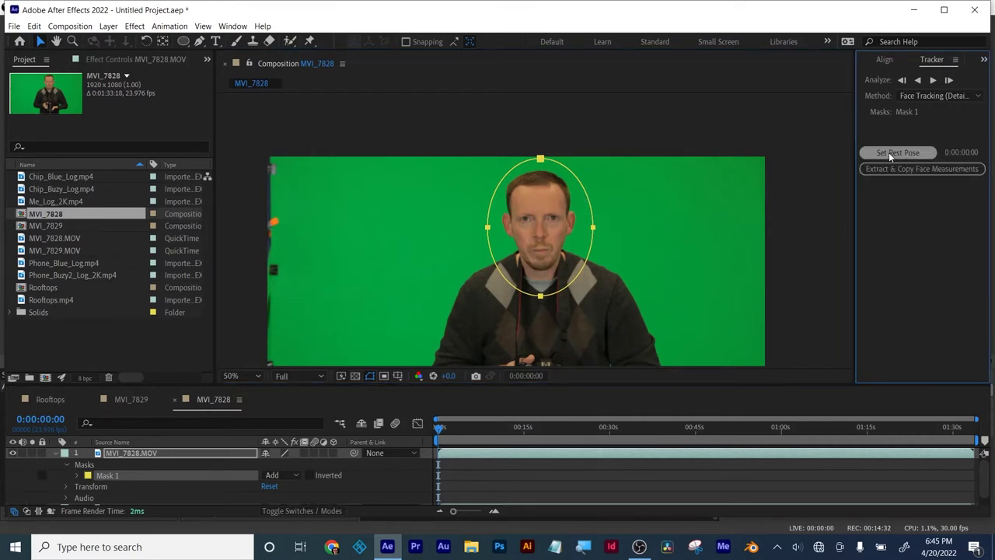
left_click(933, 80)
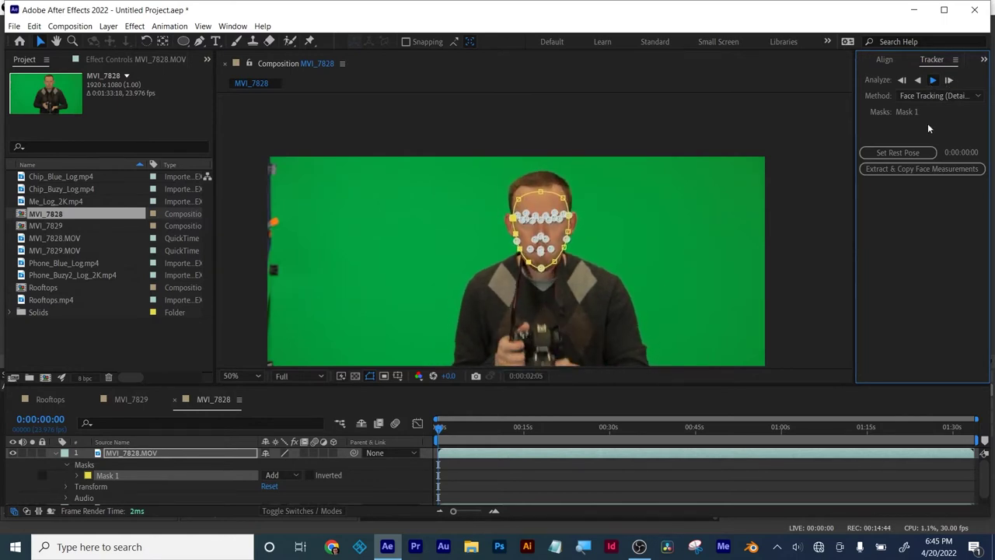
left_click(931, 80)
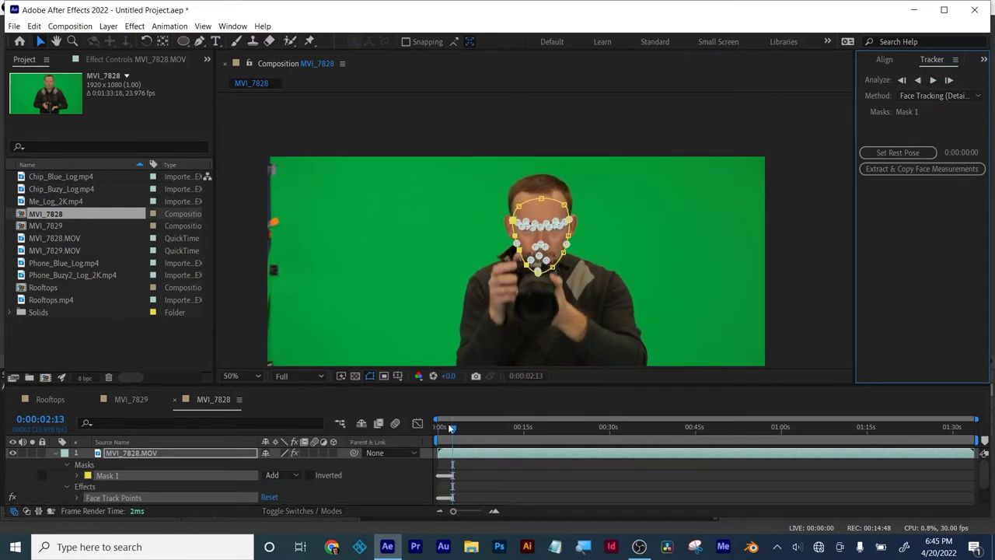
left_click_drag(450, 426, 434, 425)
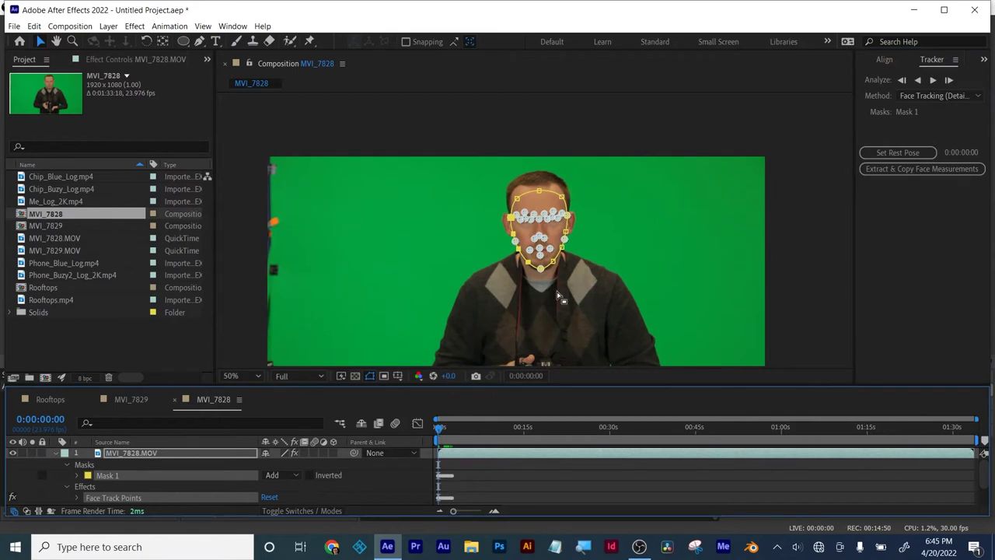
scroll(536, 268, "up", 4)
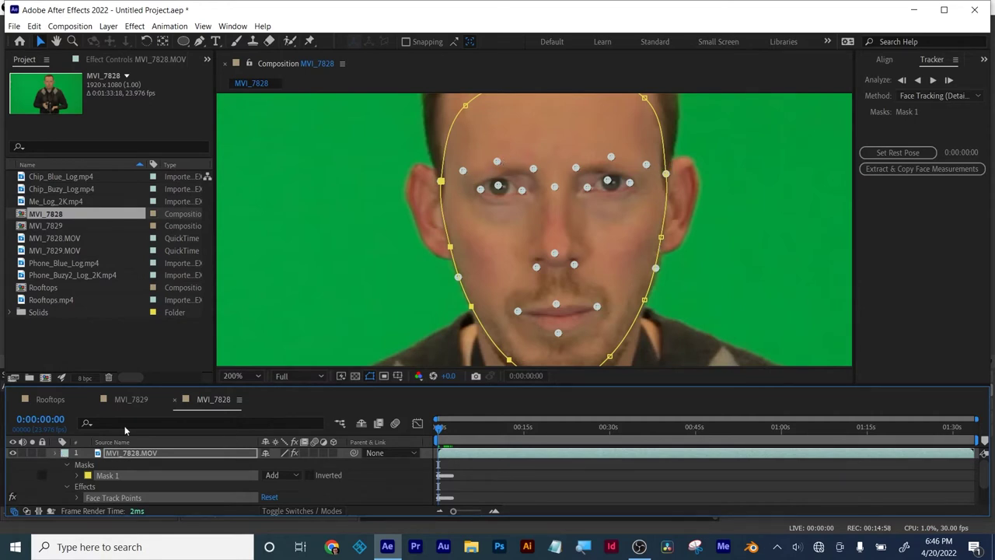
left_click(57, 453)
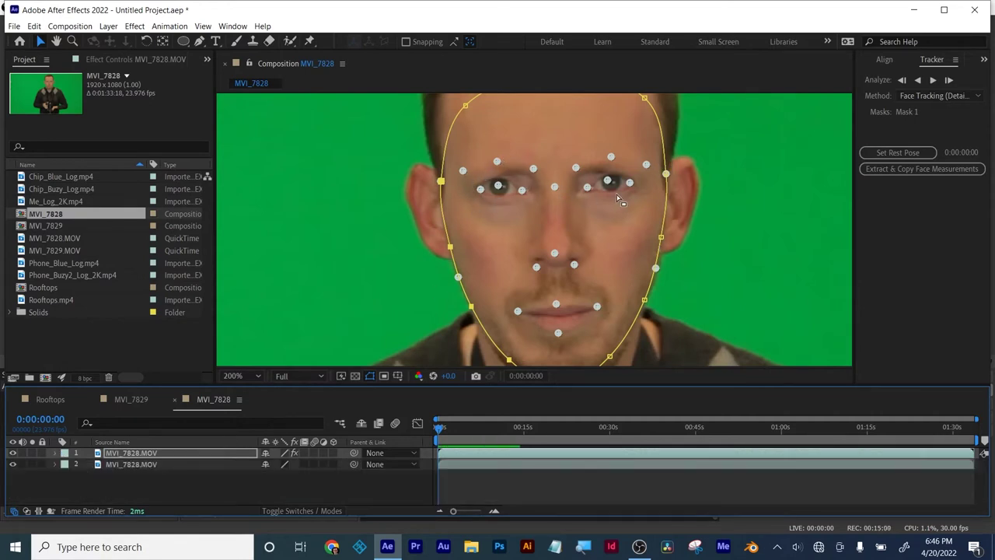
key("comma")
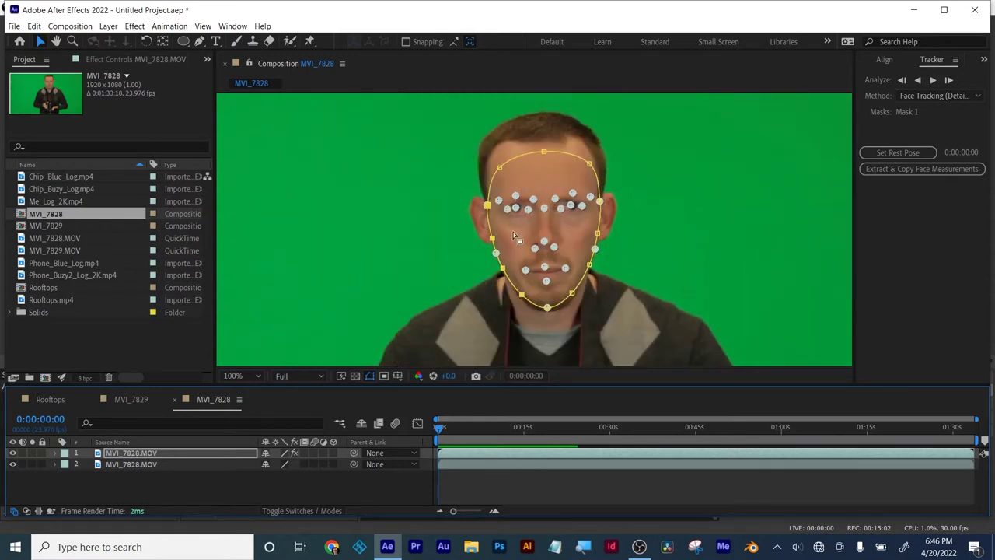
left_click(112, 478)
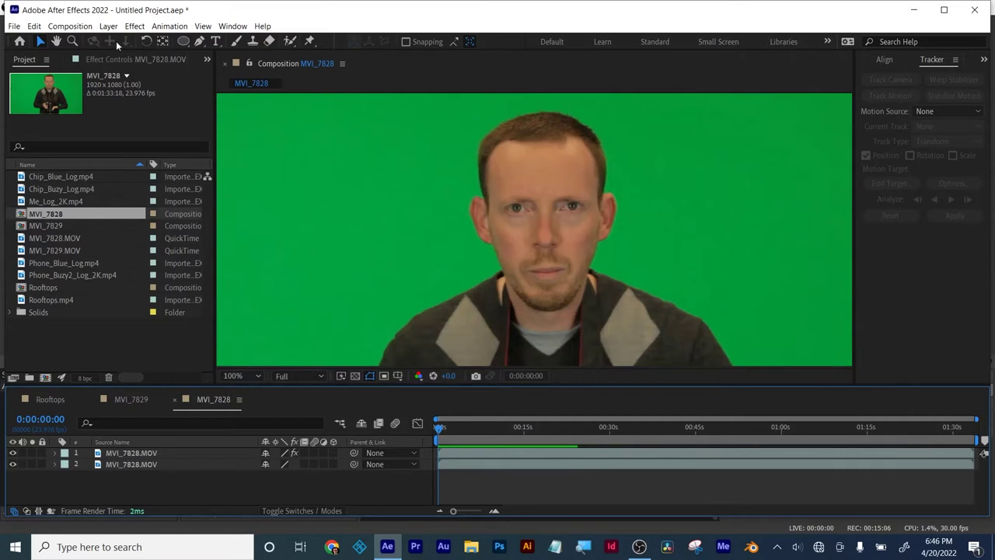
left_click(128, 452)
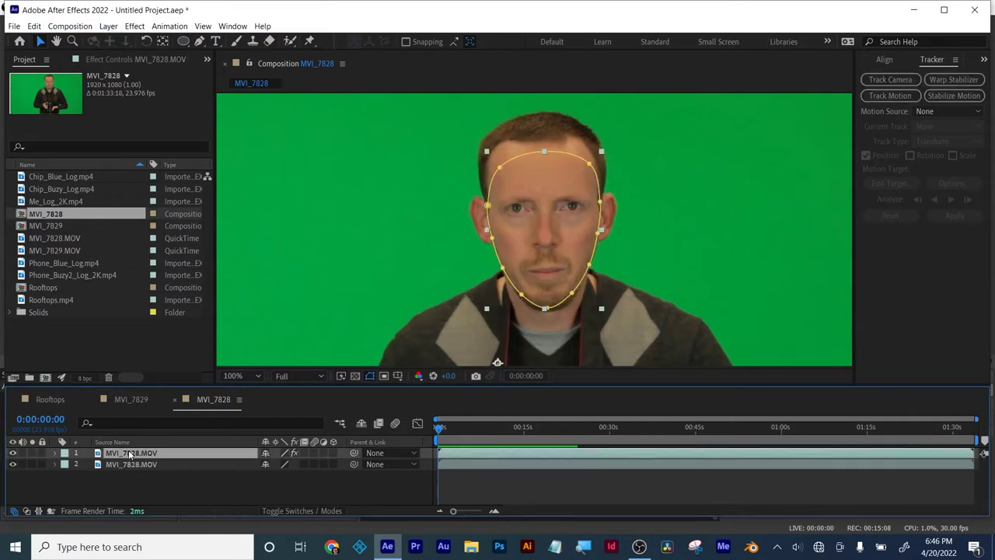
left_click(118, 488)
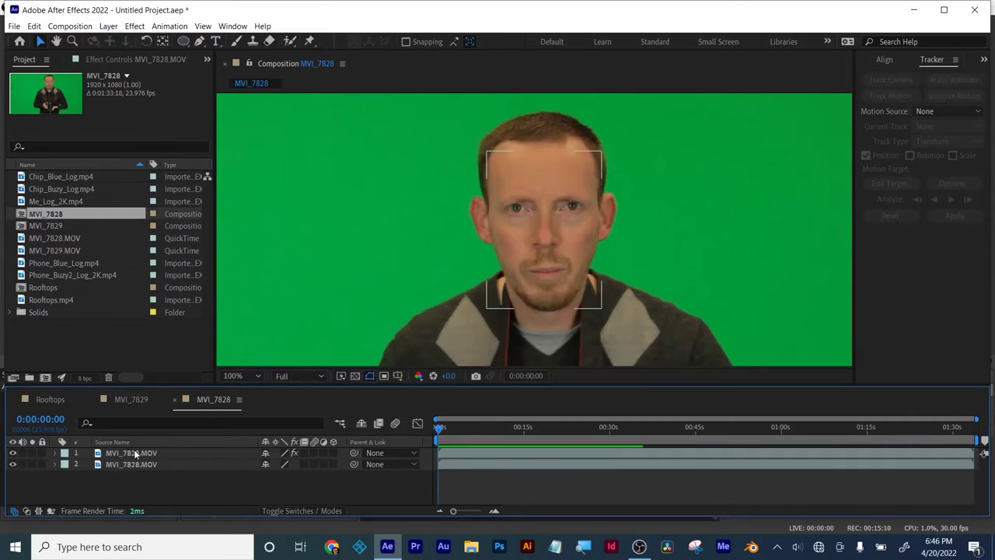
left_click(133, 456)
key("ctrl+d")
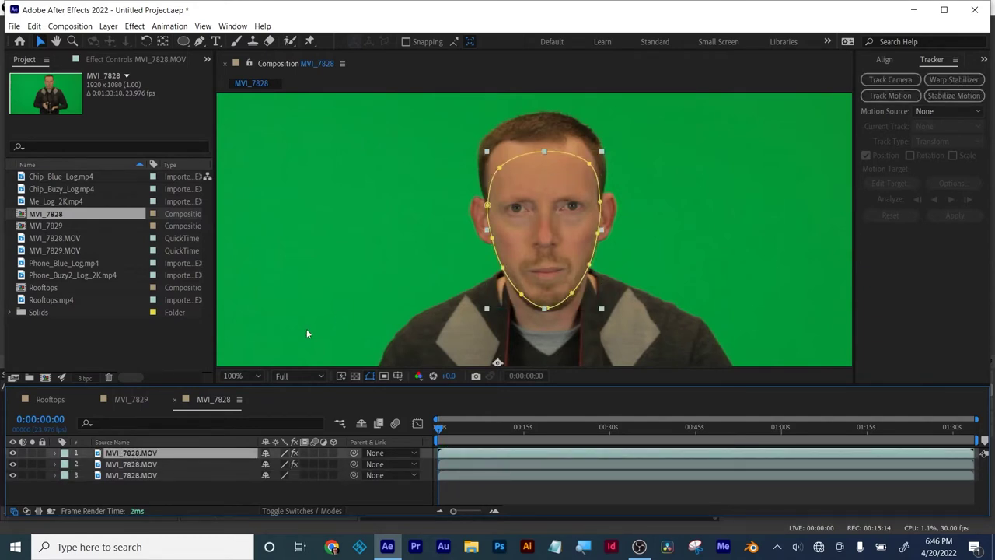
key("ctrl+z")
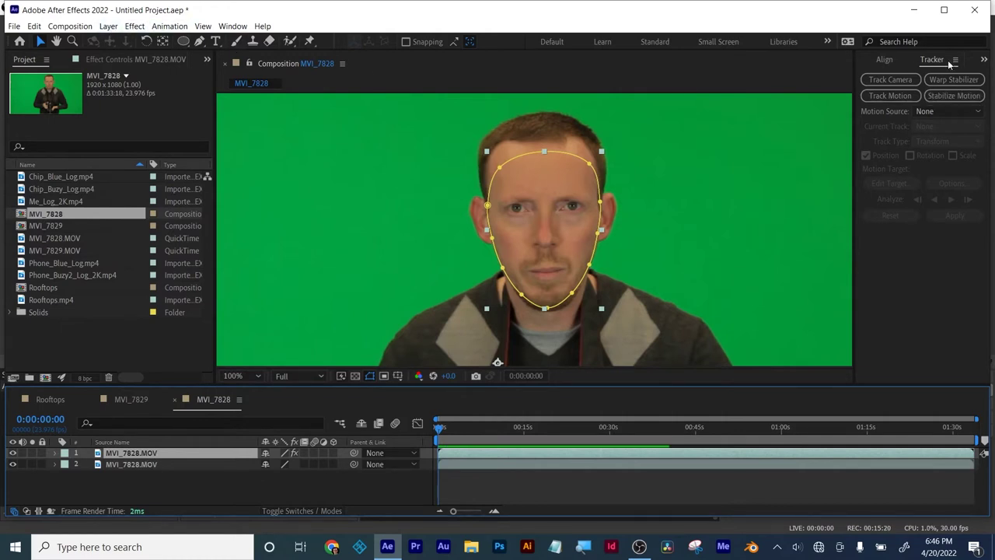
Search Effects & Presets for 'bulge' and apply Bulge to layer 1.
left_click(983, 60)
left_click(964, 105)
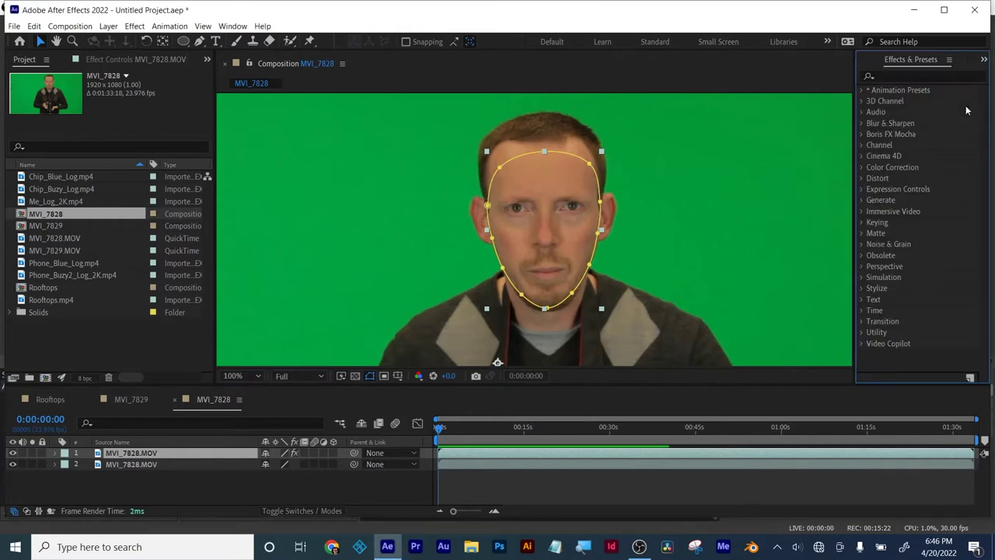
left_click(896, 73)
type("bulge")
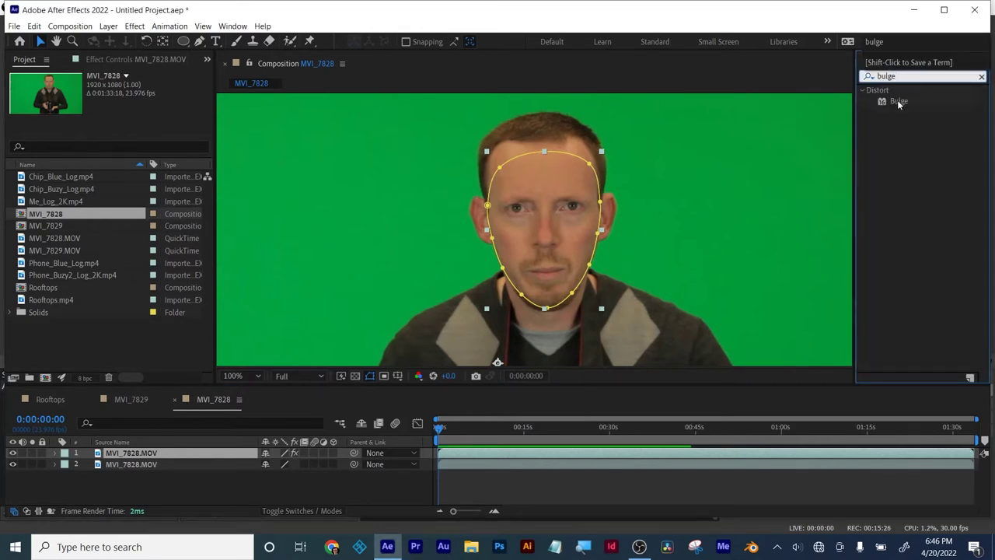
left_click_drag(898, 104, 524, 450)
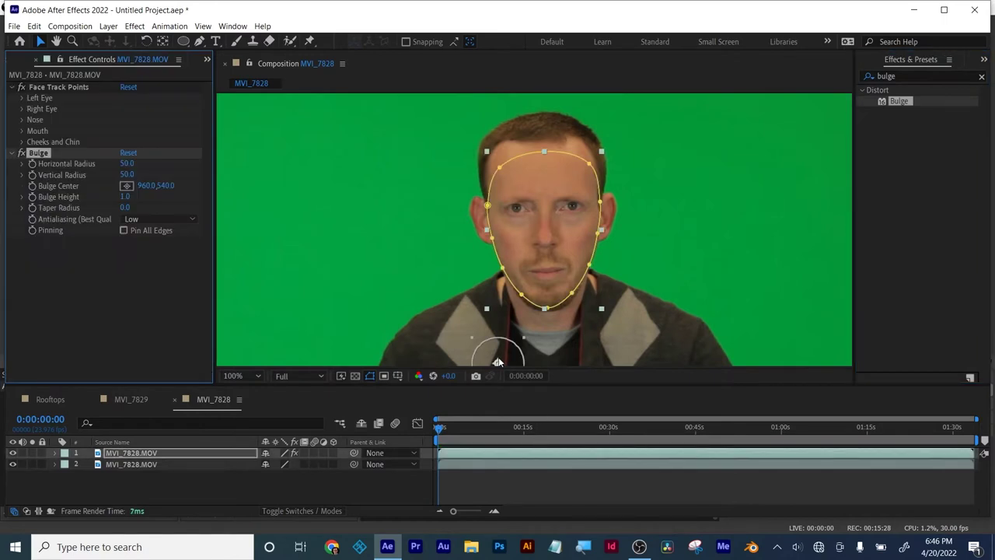
Centre the Bulge on the left eye with radii 52/60, height 2.0, taper 22.
left_click_drag(500, 359, 524, 206)
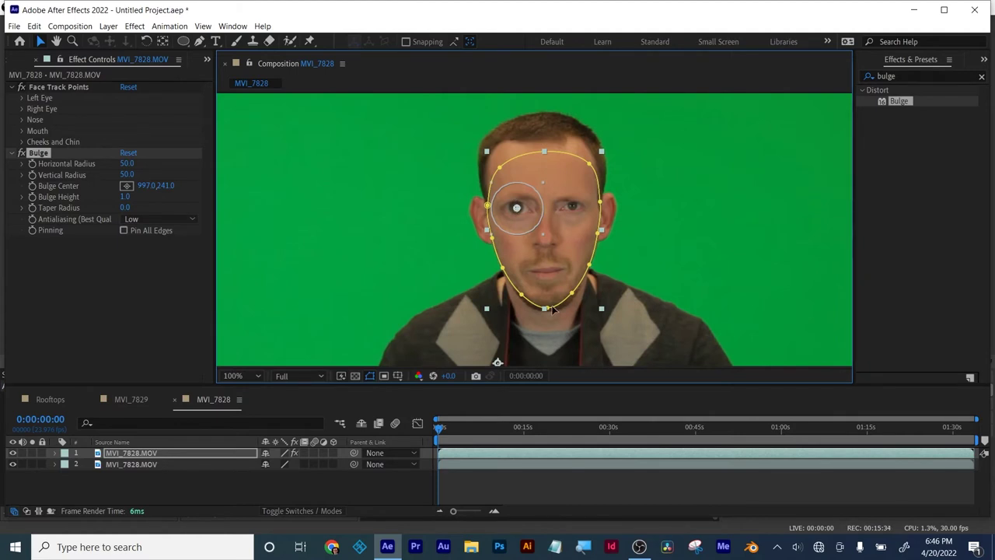
scroll(529, 237, "up", 2)
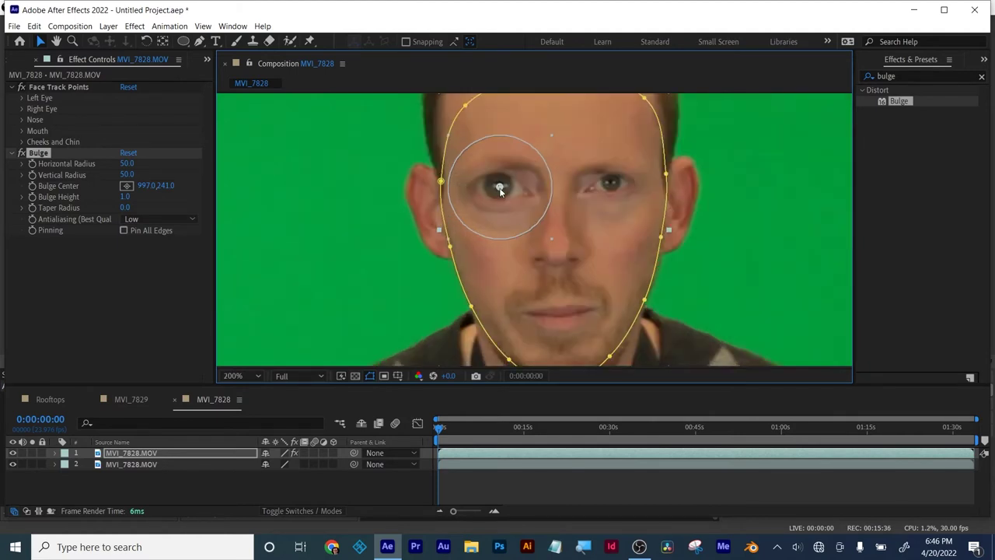
left_click_drag(500, 187, 500, 191)
left_click_drag(124, 164, 194, 194)
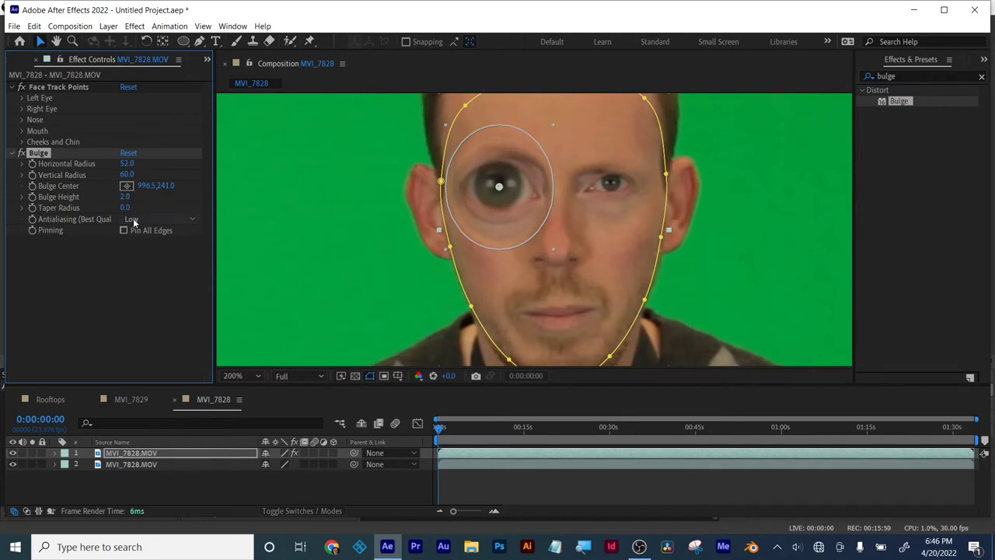
mouse_move(124, 206)
left_mouse_down()
mouse_move(144, 203)
mouse_move(122, 205)
left_mouse_up()
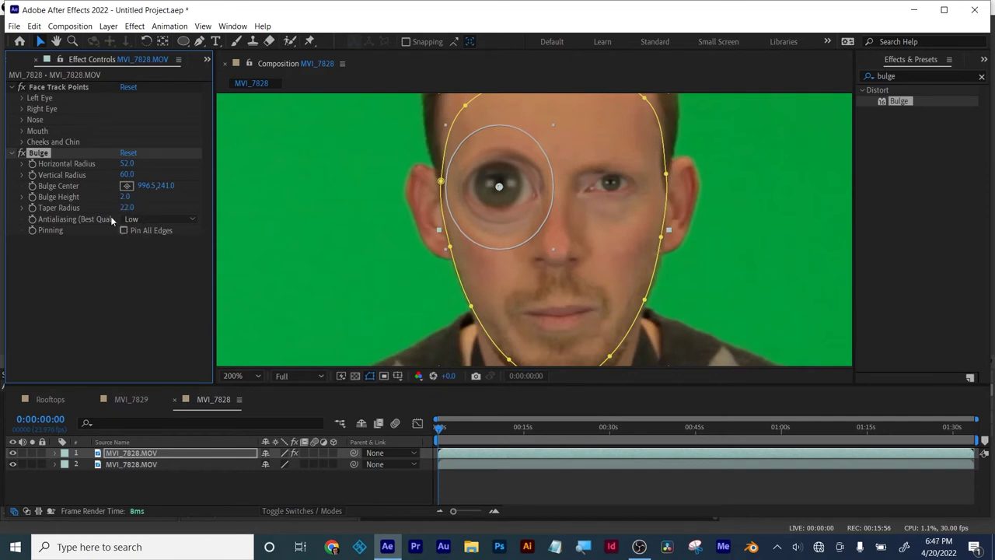
Add an expression to Bulge Center and enlarge the timeline to inspect layer 2.
left_click(32, 186, "alt")
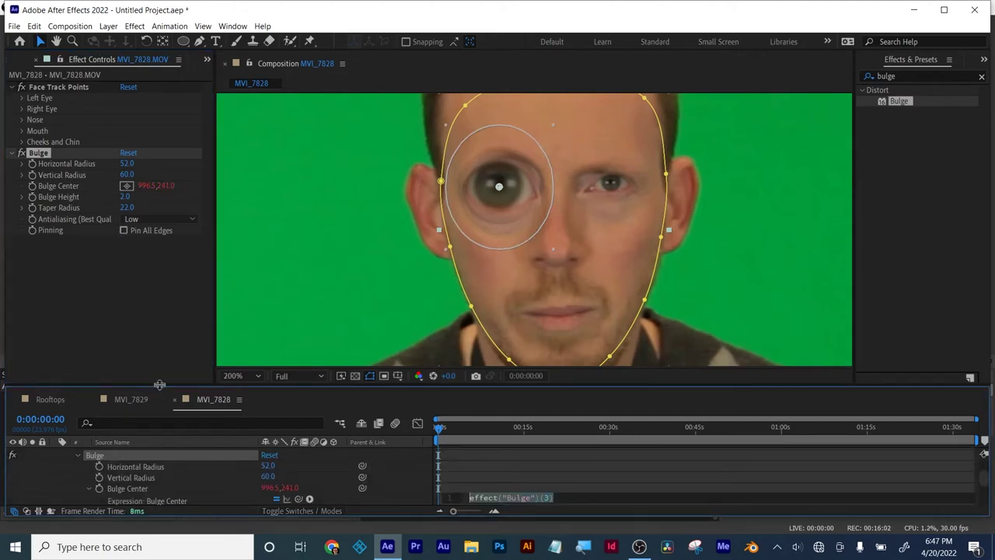
left_click_drag(158, 385, 178, 189)
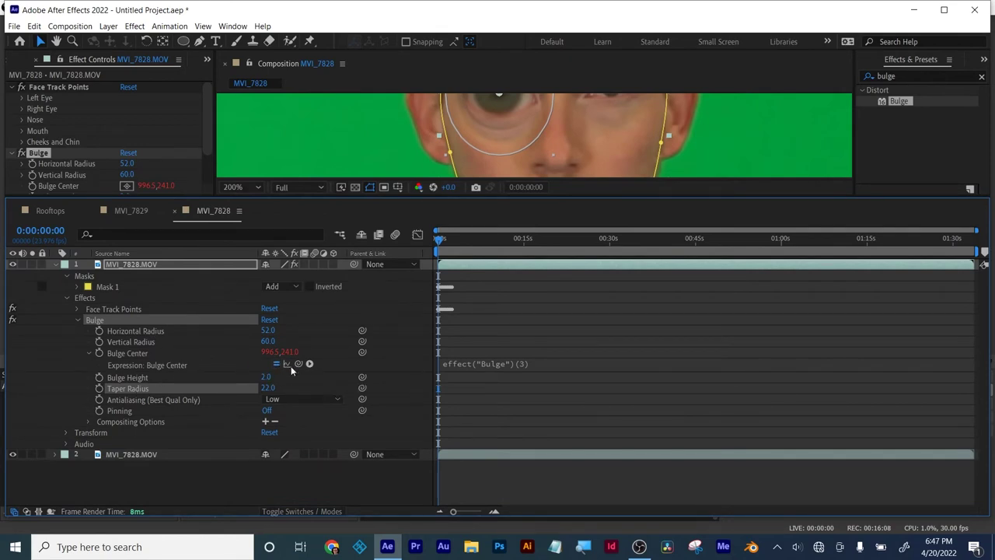
left_click(118, 455)
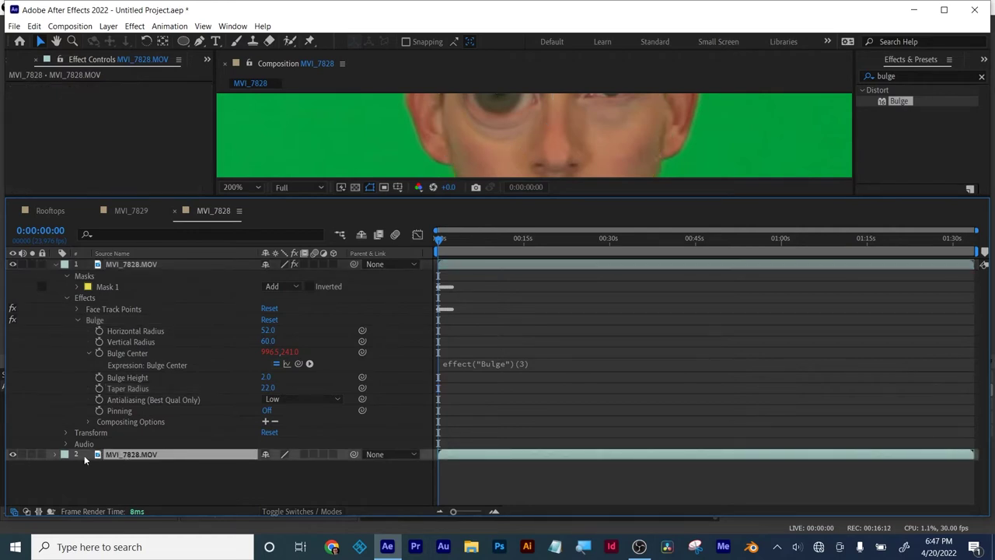
left_click(56, 454)
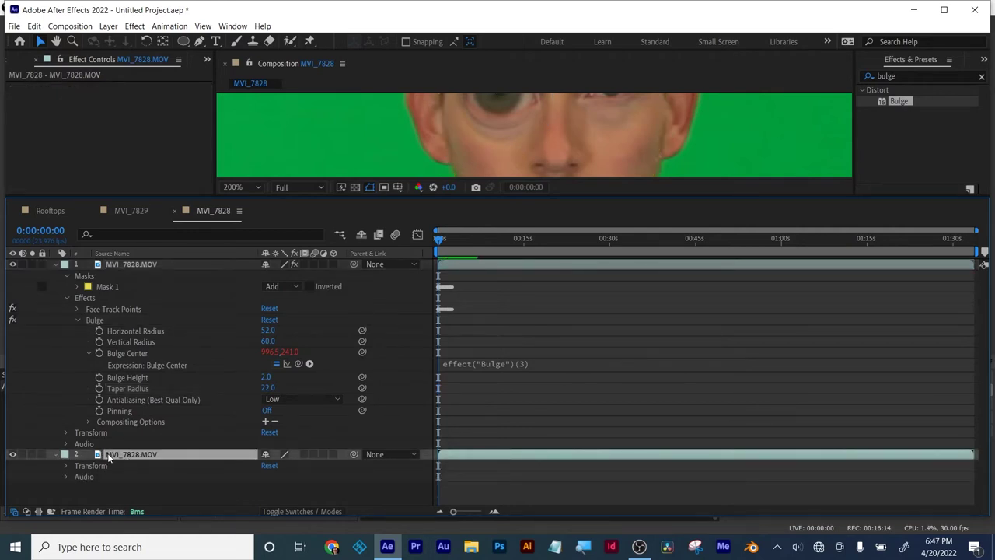
left_click(62, 460)
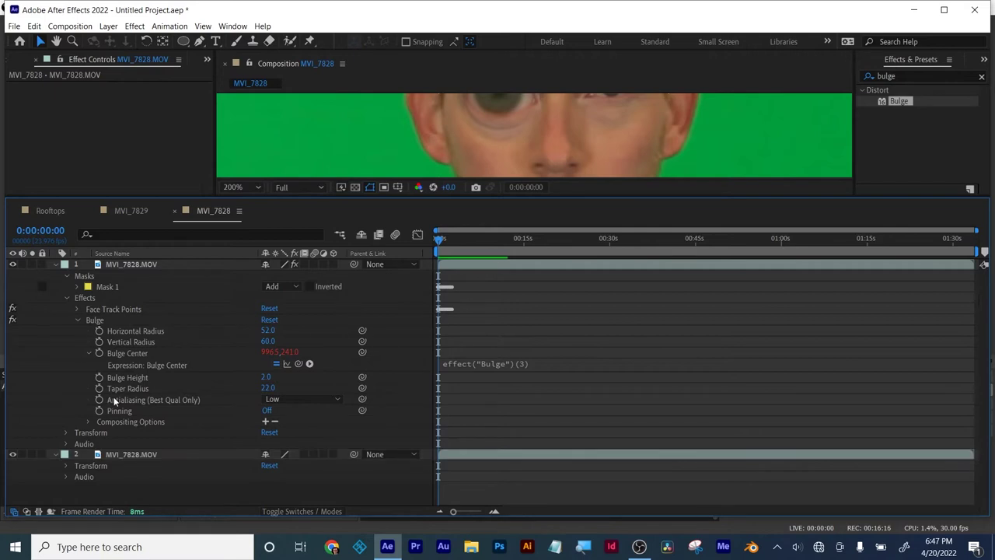
Duplicate the bulged layer 1 so there are three MVI_7828.MOV layers.
left_click(127, 266)
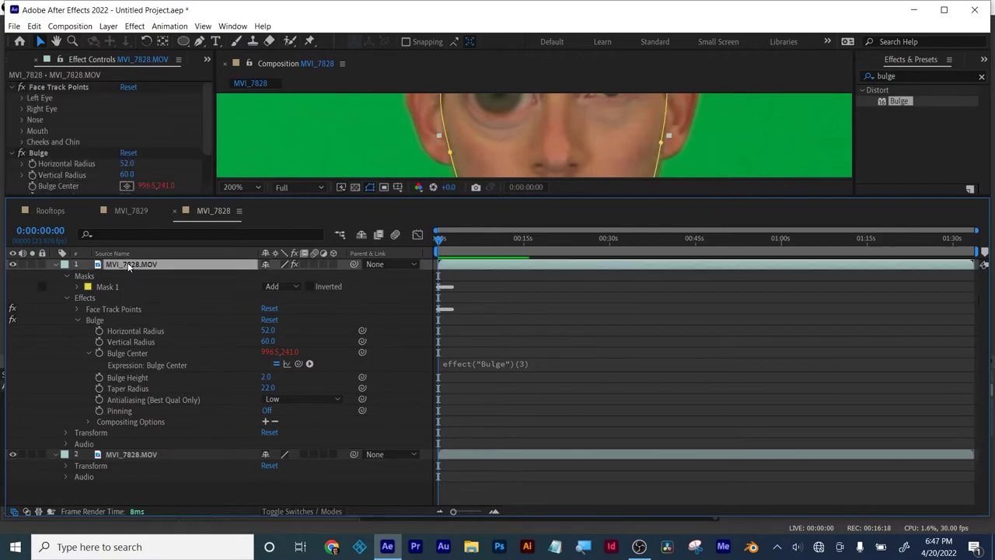
key("ctrl+d")
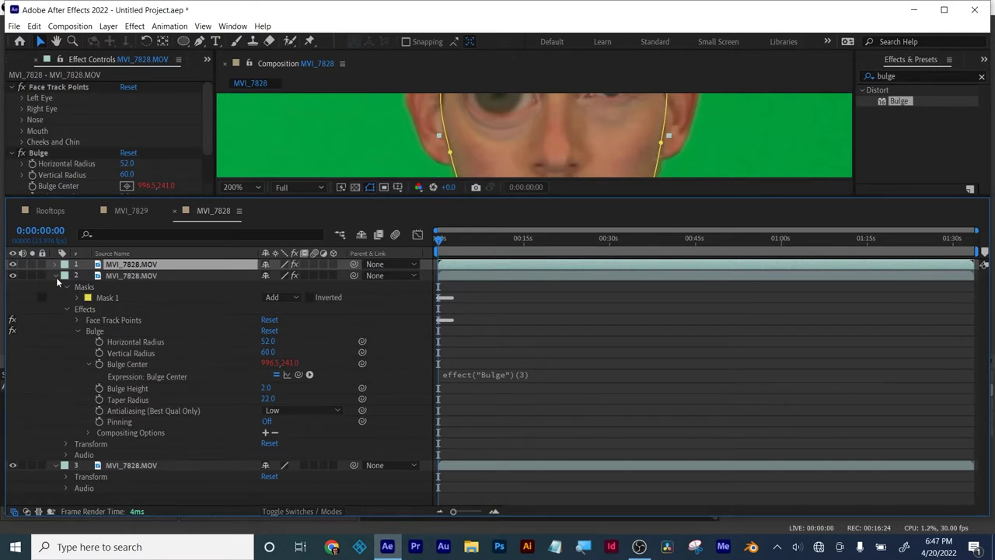
left_click(55, 276)
left_click(131, 276)
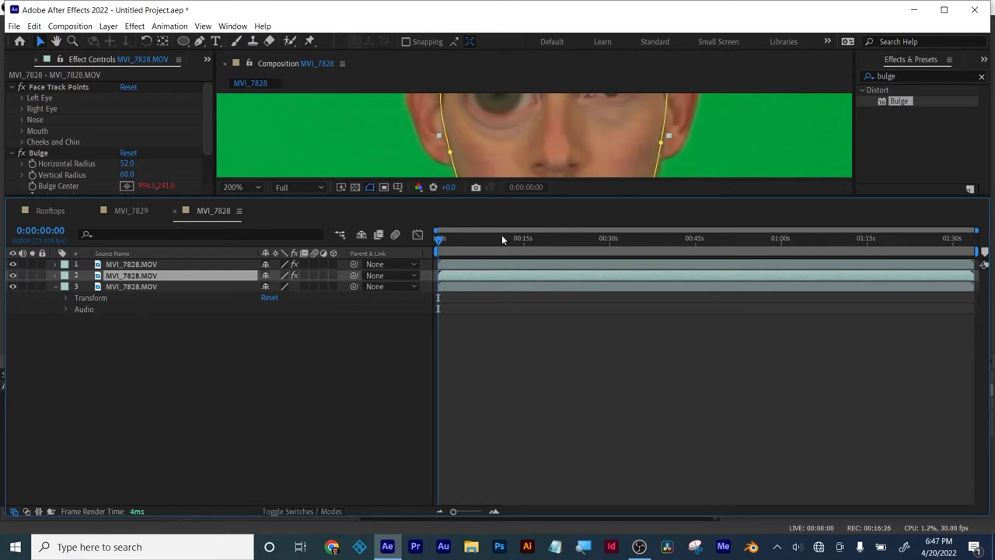
left_click_drag(561, 198, 561, 322)
Expand the top layer's Bulge effect properties in the timeline.
left_click(39, 154)
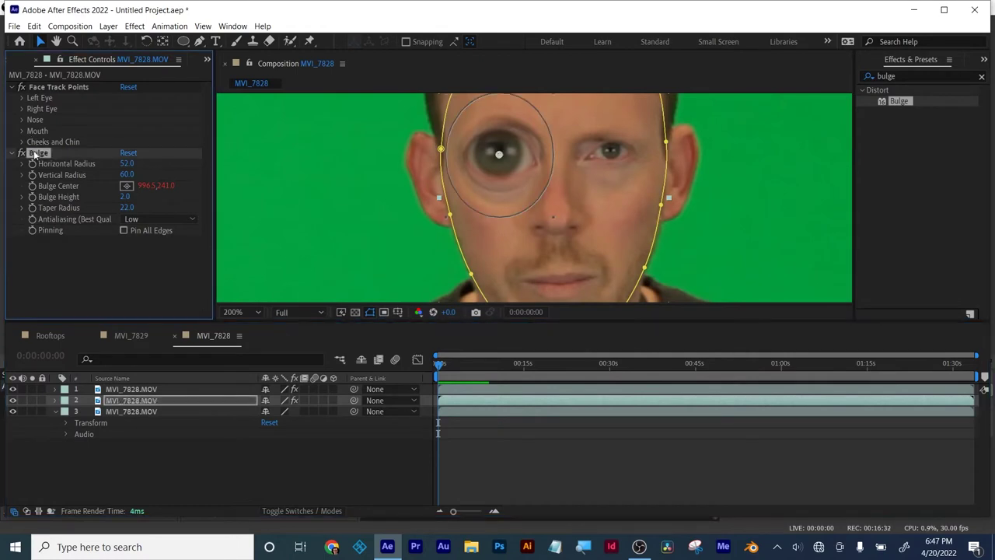
key("Delete")
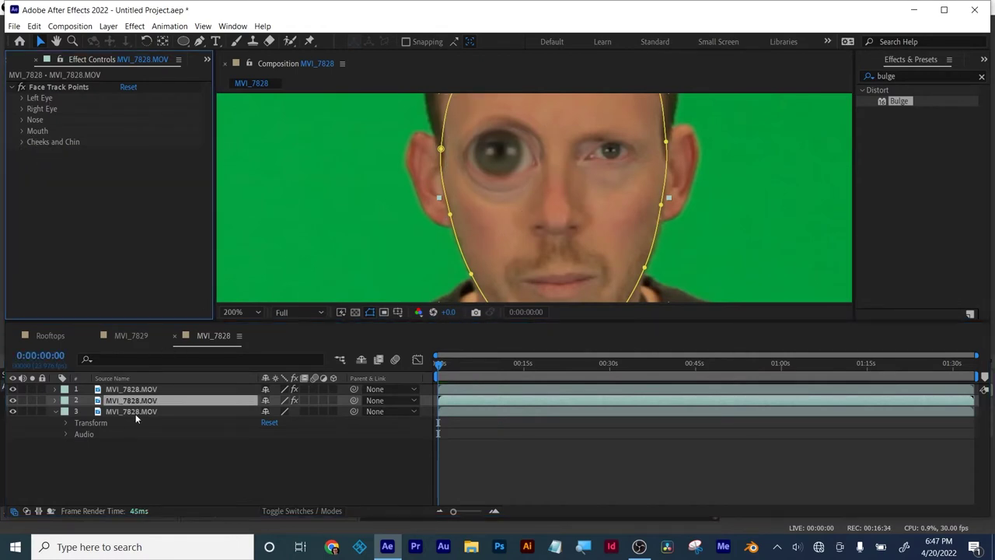
key("ctrl+z")
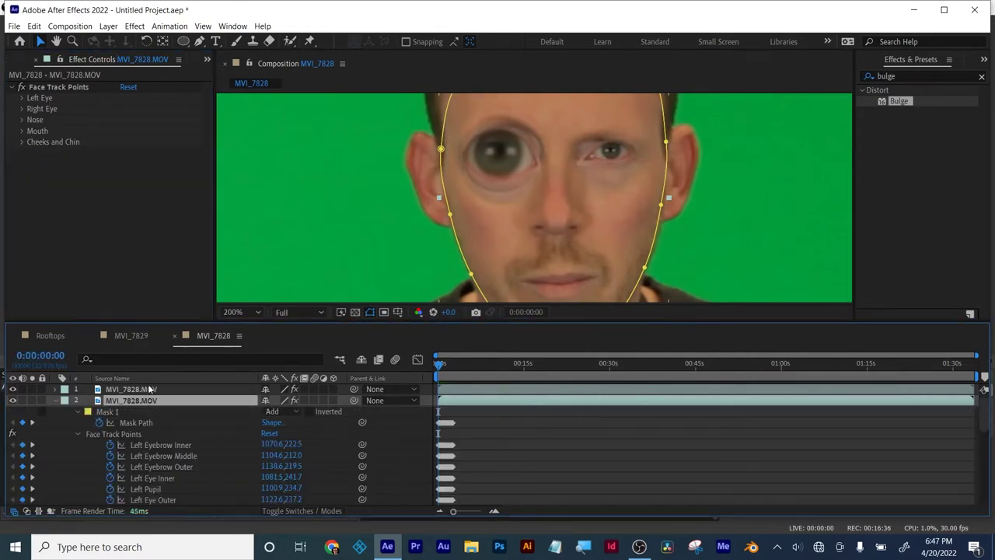
left_click(152, 388)
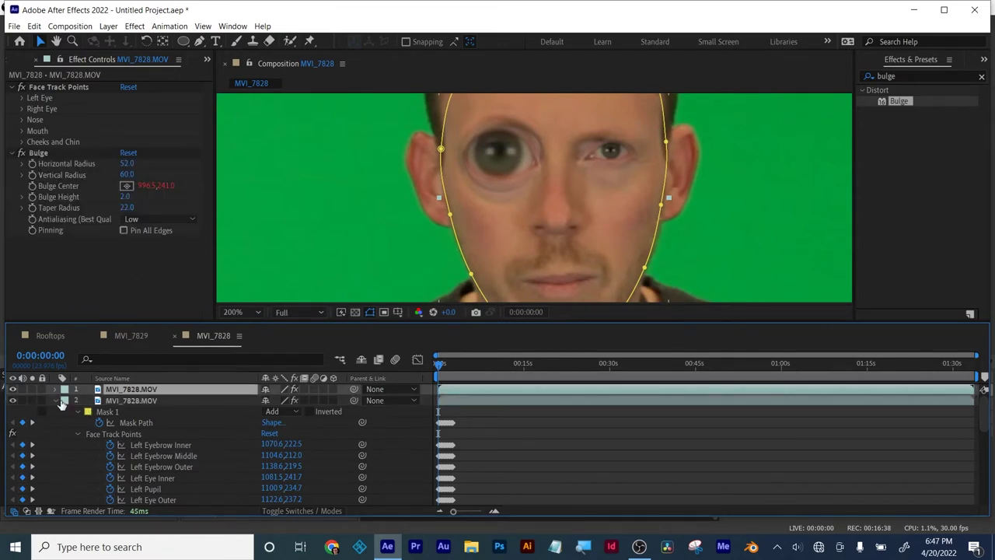
left_click(55, 389)
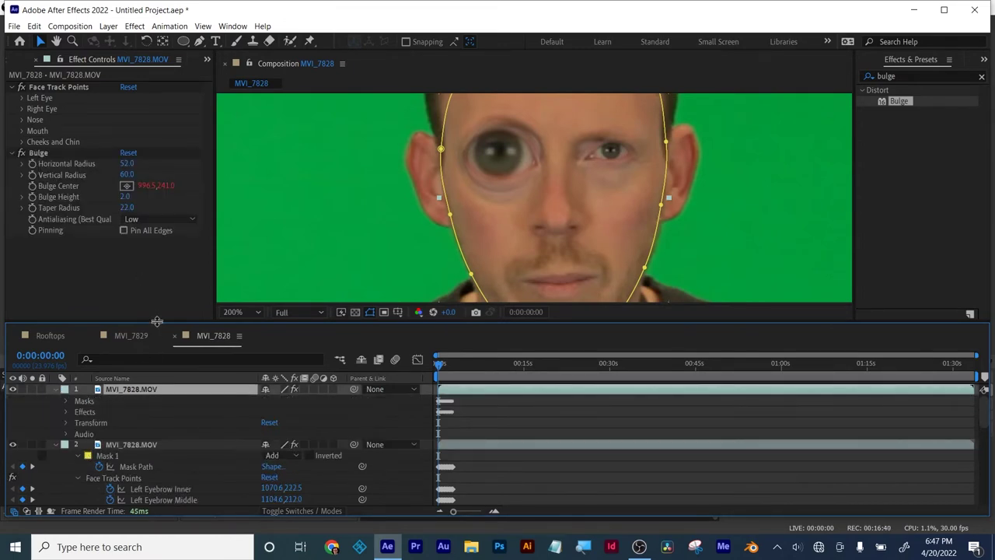
left_click_drag(157, 322, 159, 259)
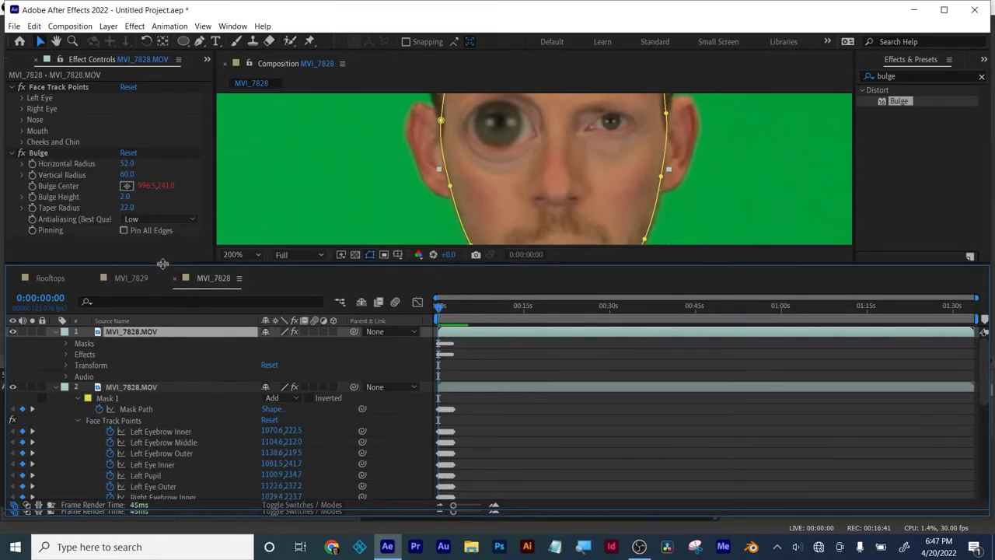
left_click(66, 355)
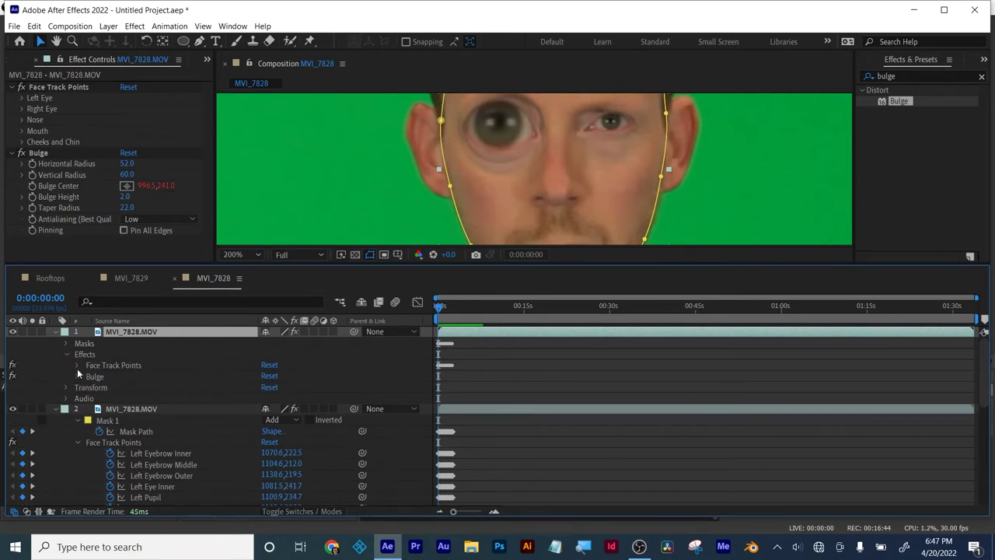
left_click(77, 377)
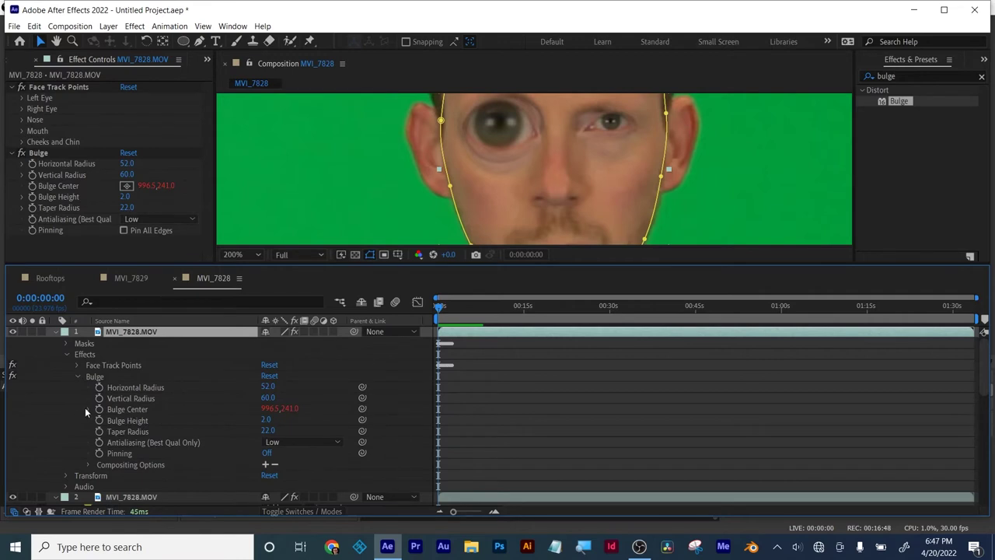
Pick-whip Bulge Center to layer 2's Right Pupil track point and scrub to verify.
left_click(99, 409, "alt")
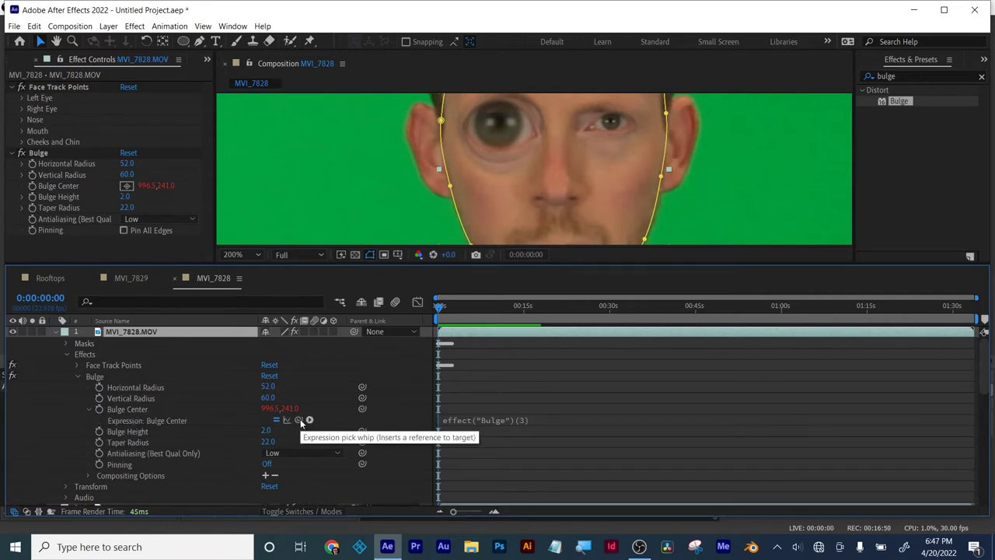
left_click_drag(298, 420, 157, 446)
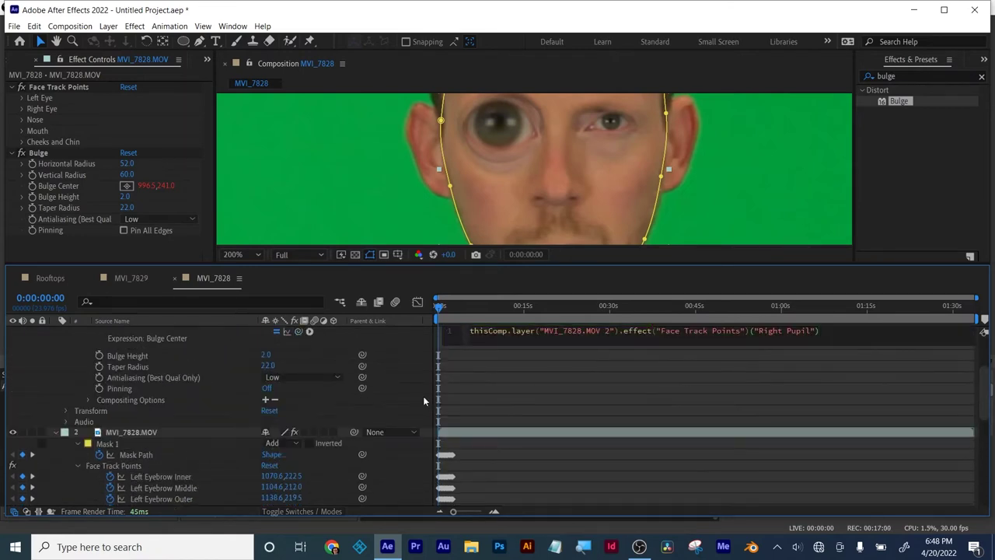
left_click(847, 361)
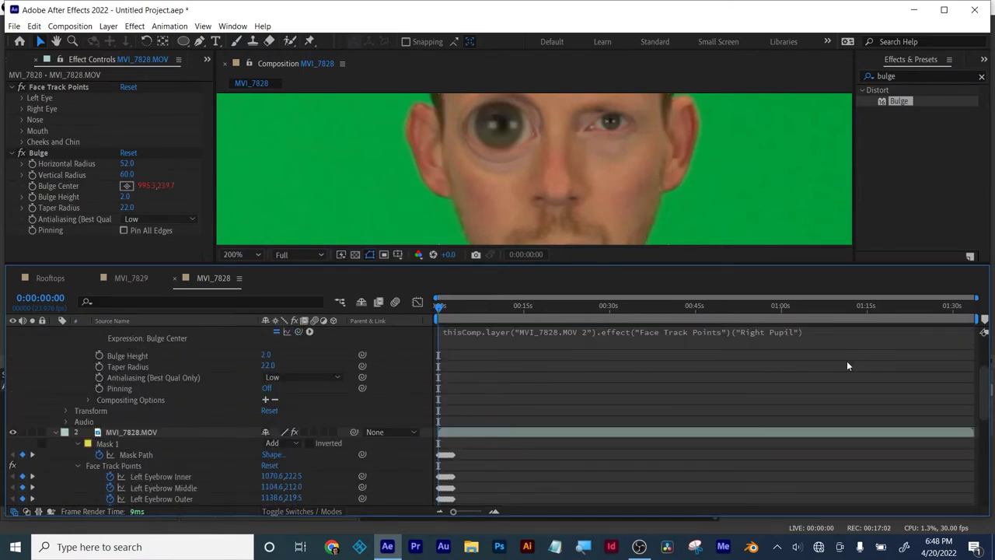
scroll(818, 357, "up", 3)
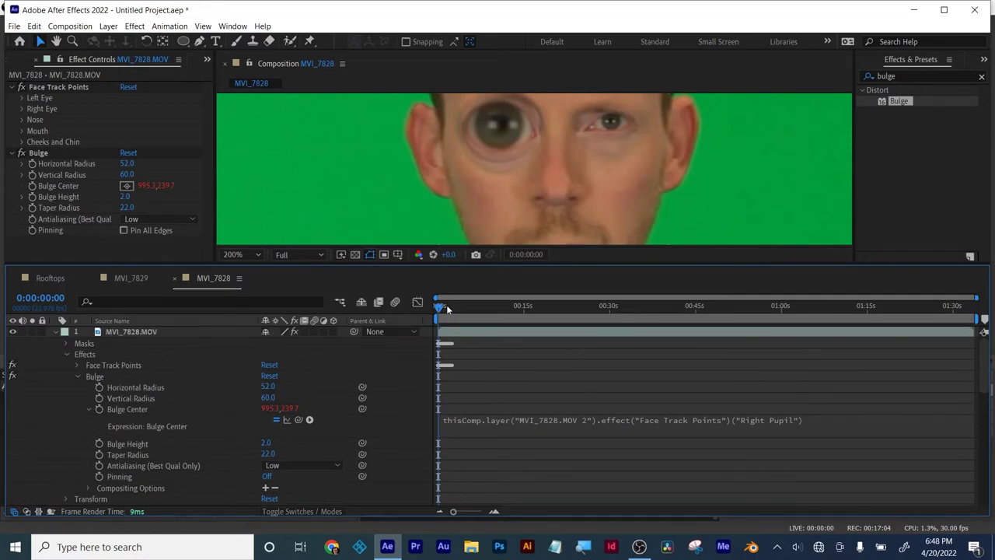
left_click_drag(441, 308, 453, 306)
left_click_drag(646, 266, 651, 348)
mouse_move(443, 390)
left_mouse_down()
mouse_move(453, 388)
mouse_move(436, 389)
left_mouse_up()
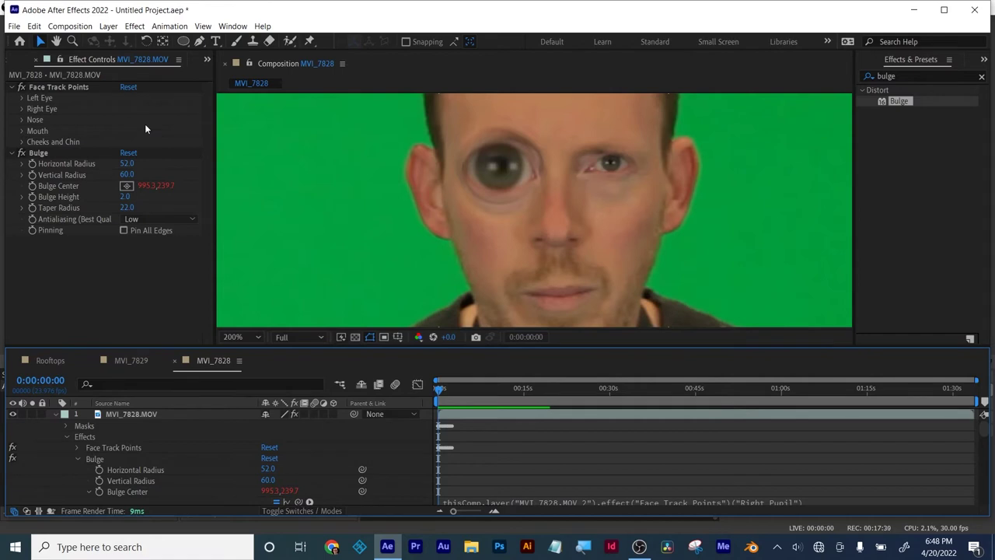
Create a new composition from Chip_Blue_Log.mp4 and fit the whole frame in the viewer.
left_click(207, 60)
left_click(237, 75)
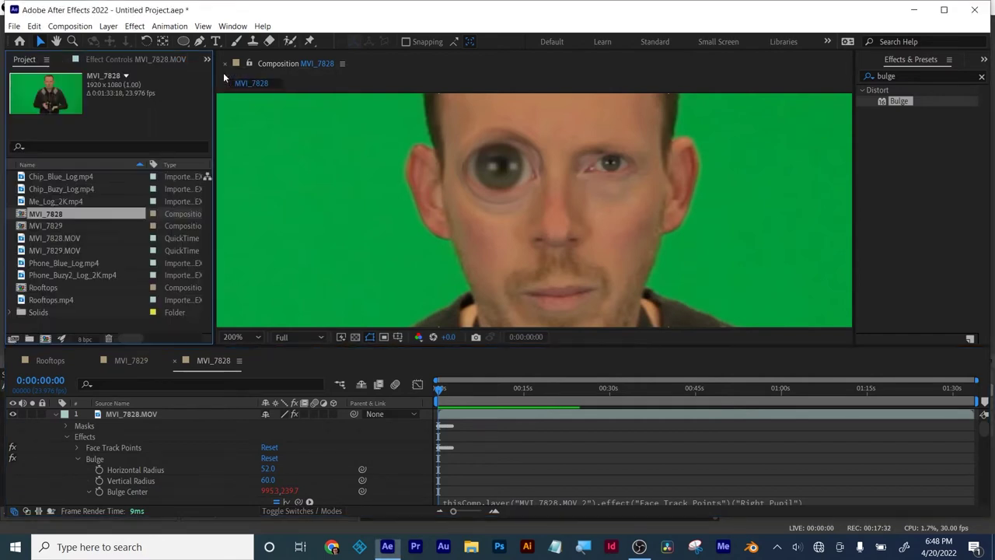
left_click(61, 176)
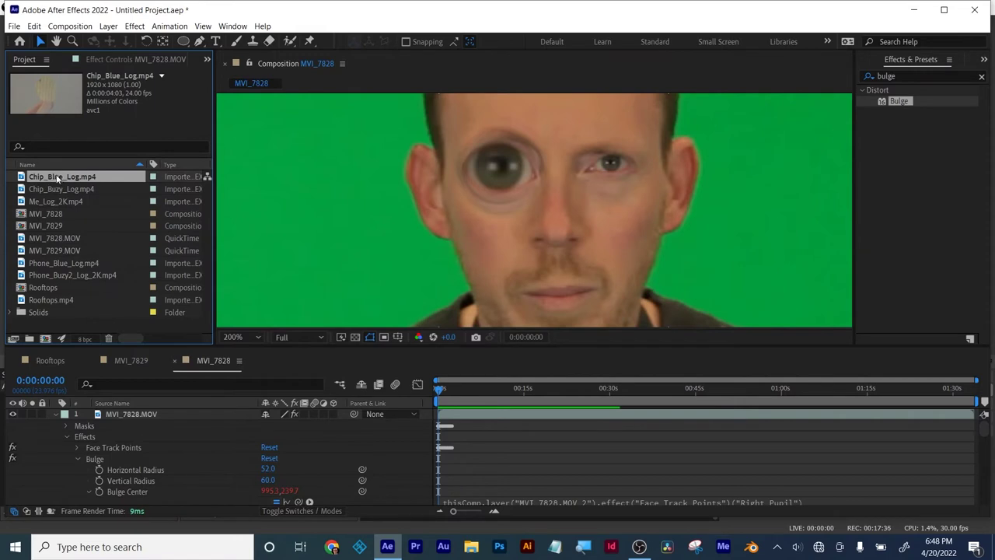
left_click_drag(56, 179, 45, 340)
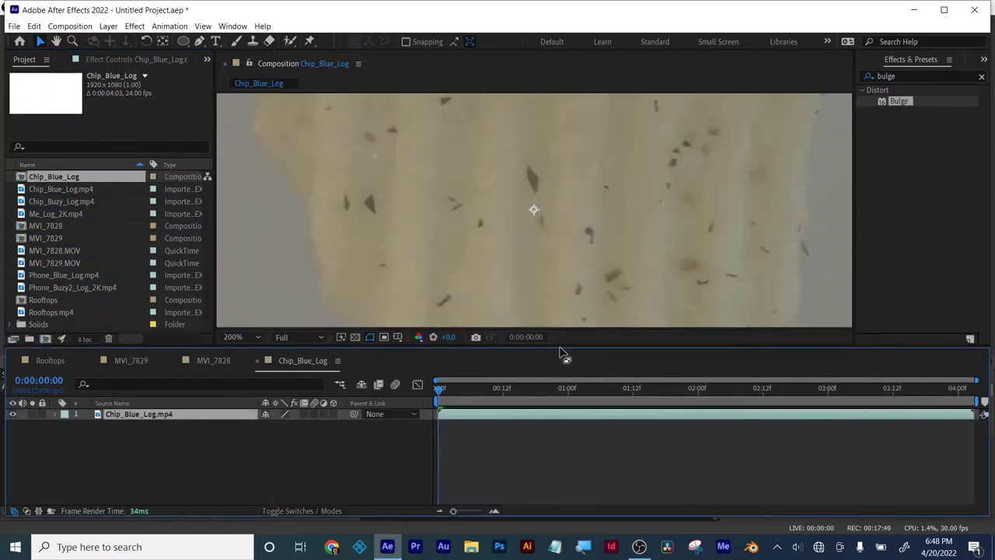
left_click(542, 413)
left_click_drag(543, 413, 543, 433)
key("comma")
key("comma")
key("comma")
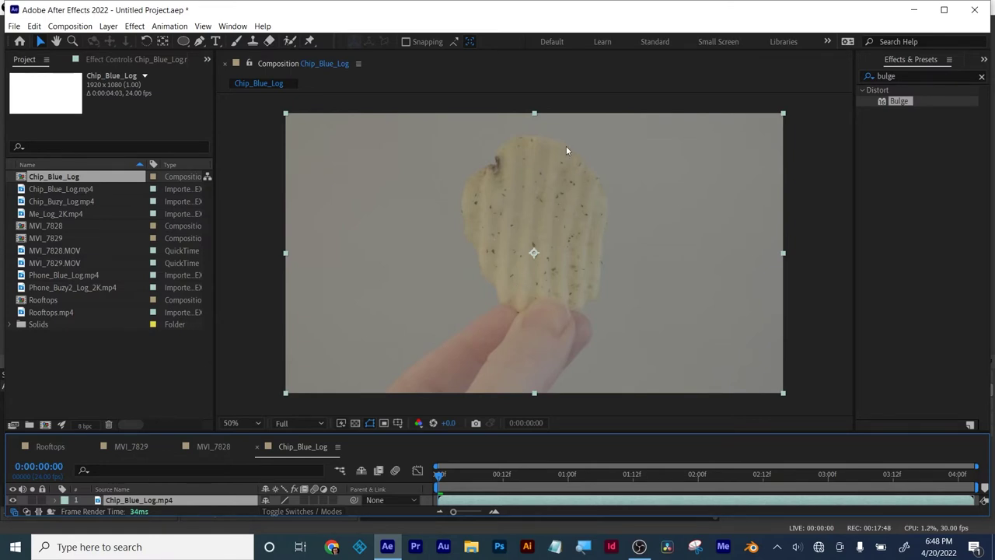
Clear the old bulge search from Effects & Presets and give the timeline more height.
left_click(914, 74)
key("BackSpace")
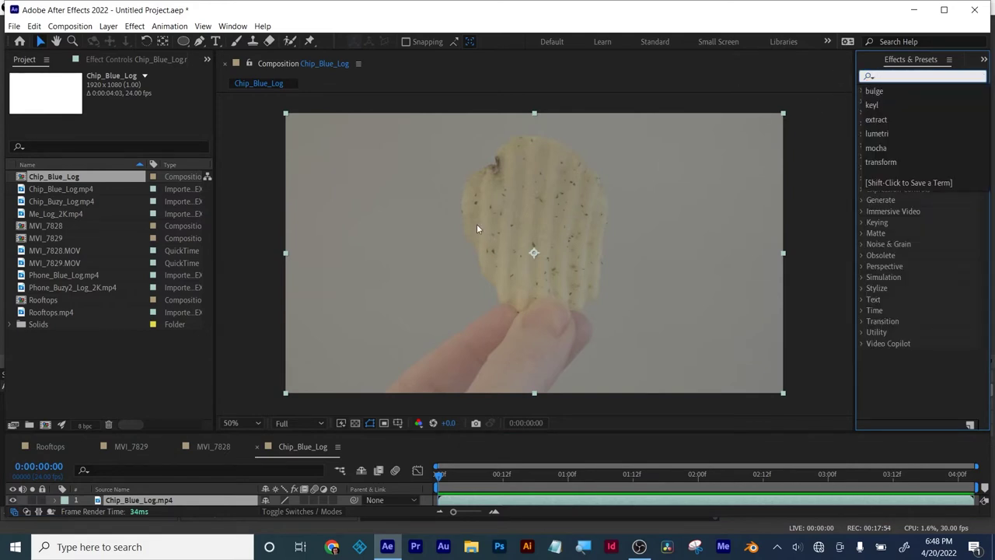
left_click(123, 362)
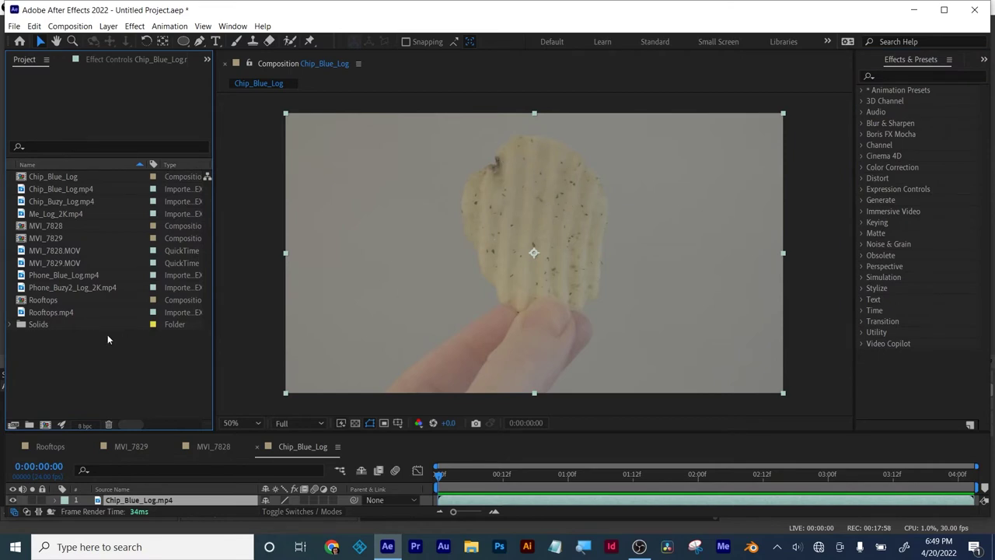
left_click_drag(160, 432, 165, 402)
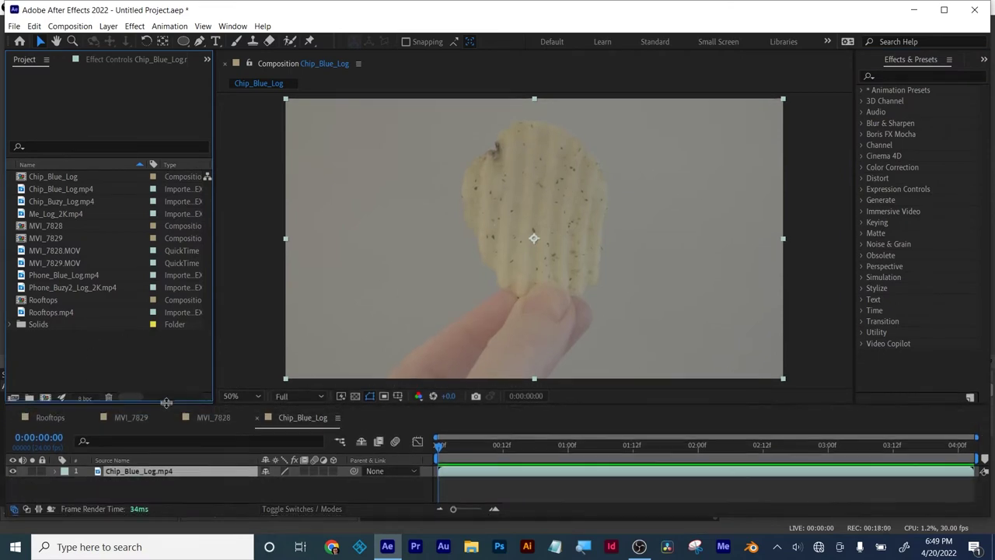
Search 'lum' in Effects & Presets and drop Lumetri Color onto the Chip_Blue_Log layer.
left_click(14, 27)
left_click(107, 7)
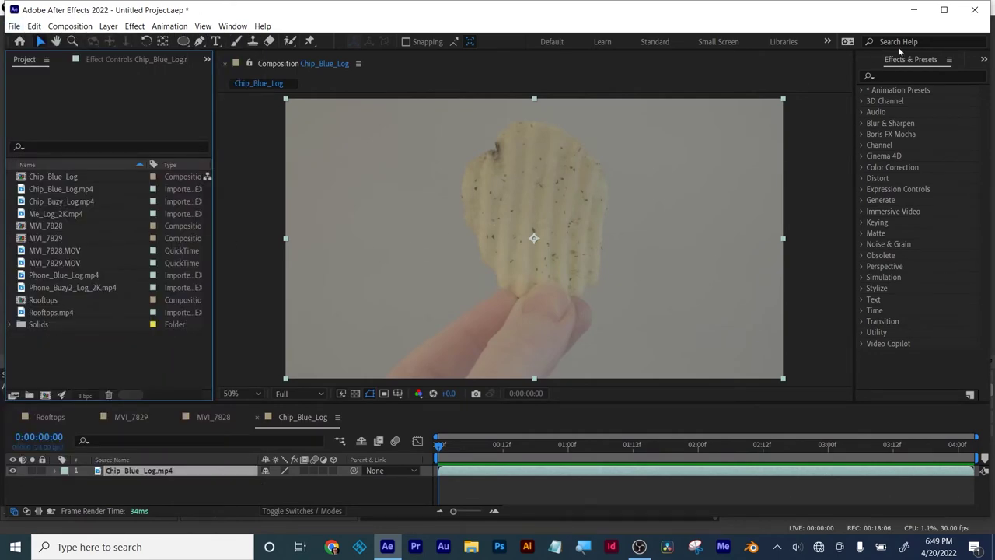
left_click(910, 74)
type("lumtr")
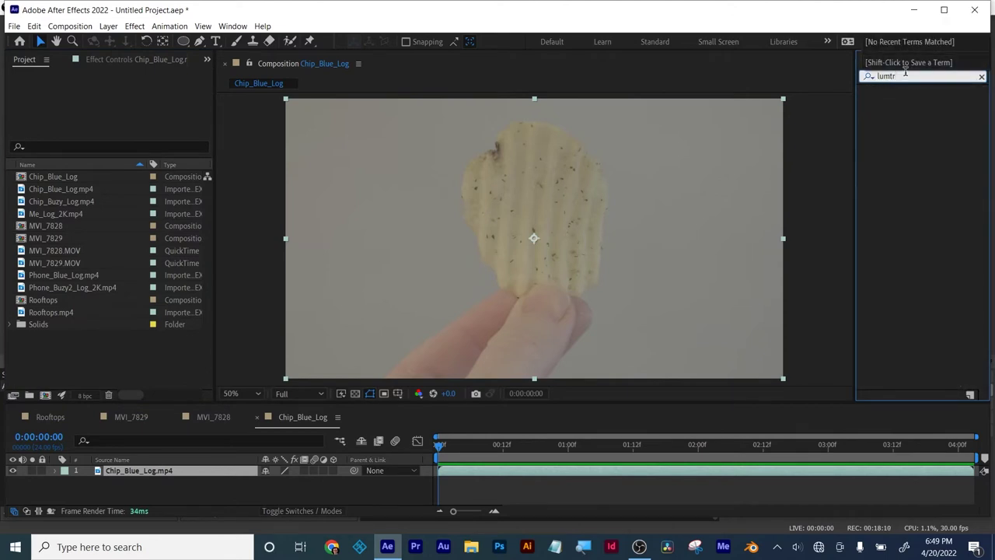
key("BackSpace")
key("BackSpace")
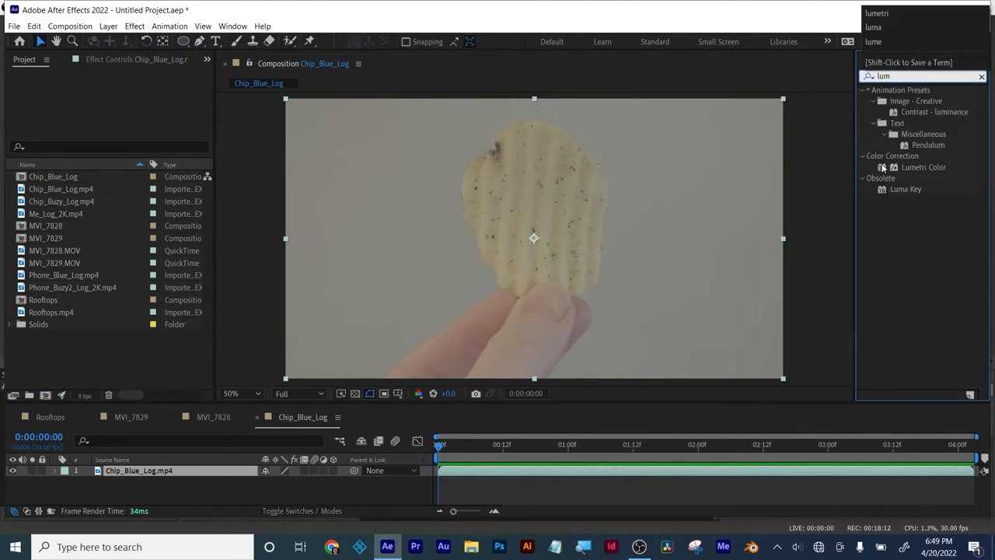
left_click_drag(914, 168, 565, 471)
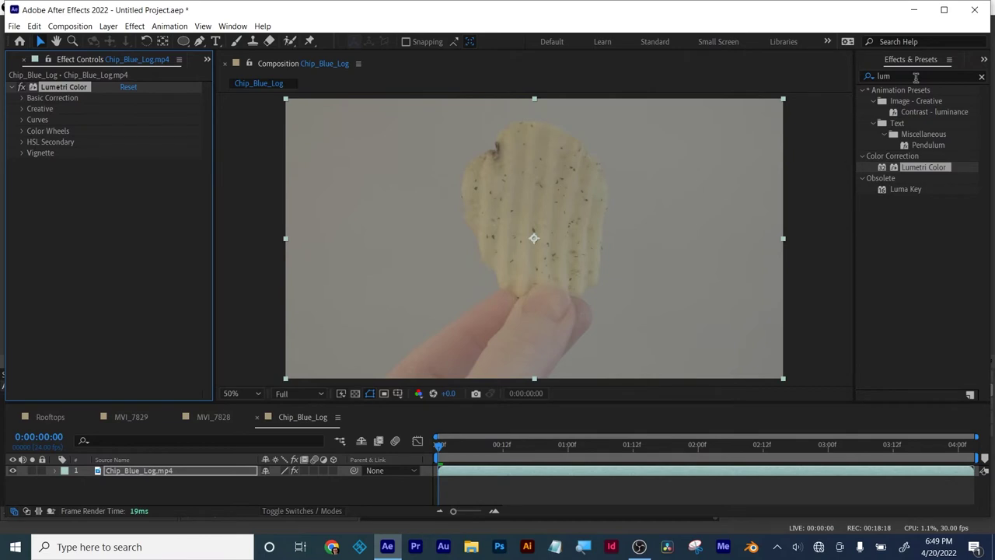
Load the XT2_FLog_FGamut_to_ETERNA .cube file from Desktop > PostProd as Lumetri's Input LUT.
left_click(21, 98)
left_click(143, 121)
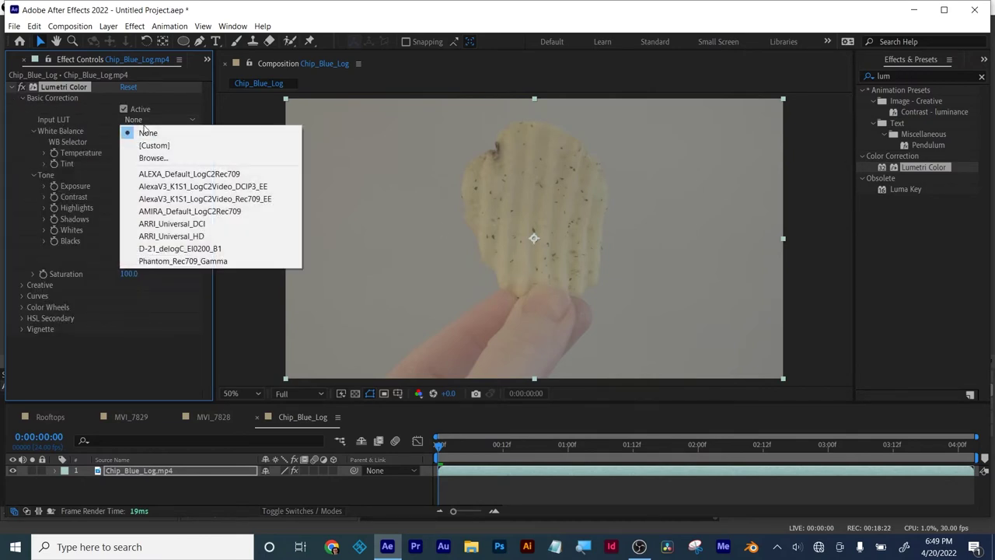
left_click(153, 157)
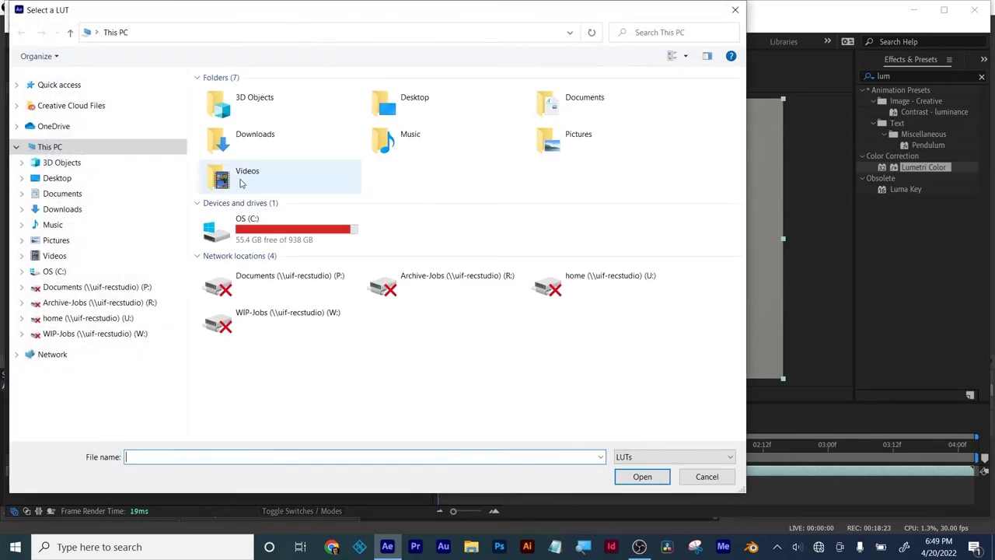
double_click(241, 225)
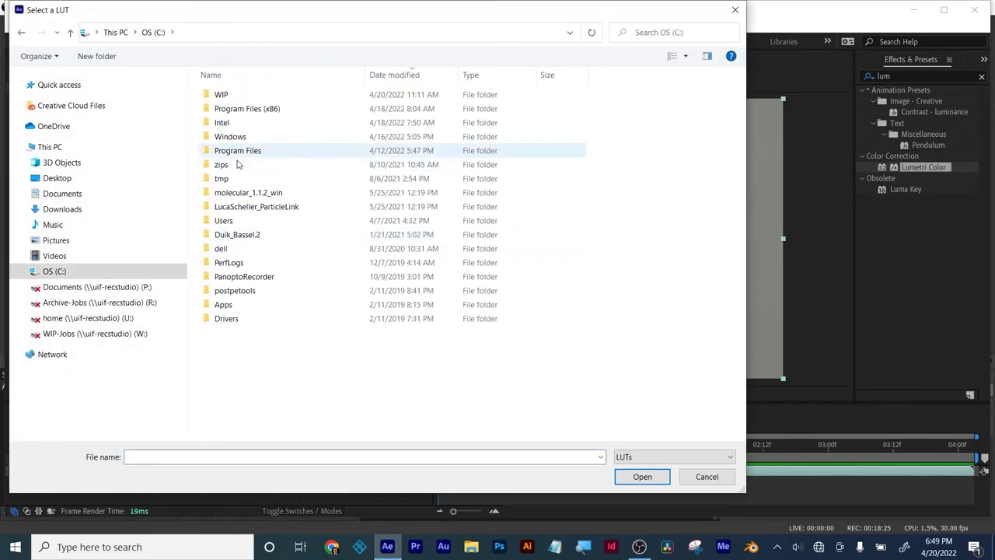
left_click(56, 178)
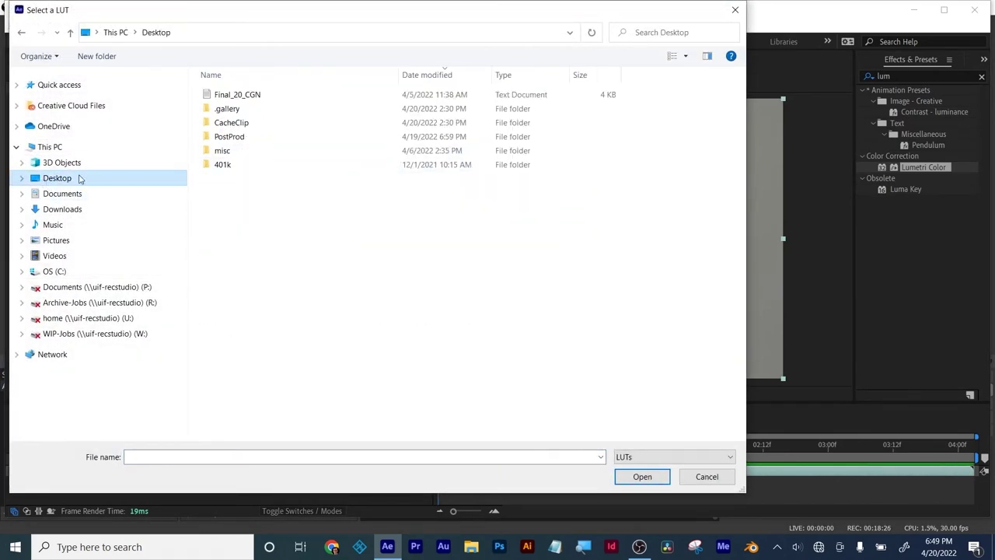
double_click(226, 137)
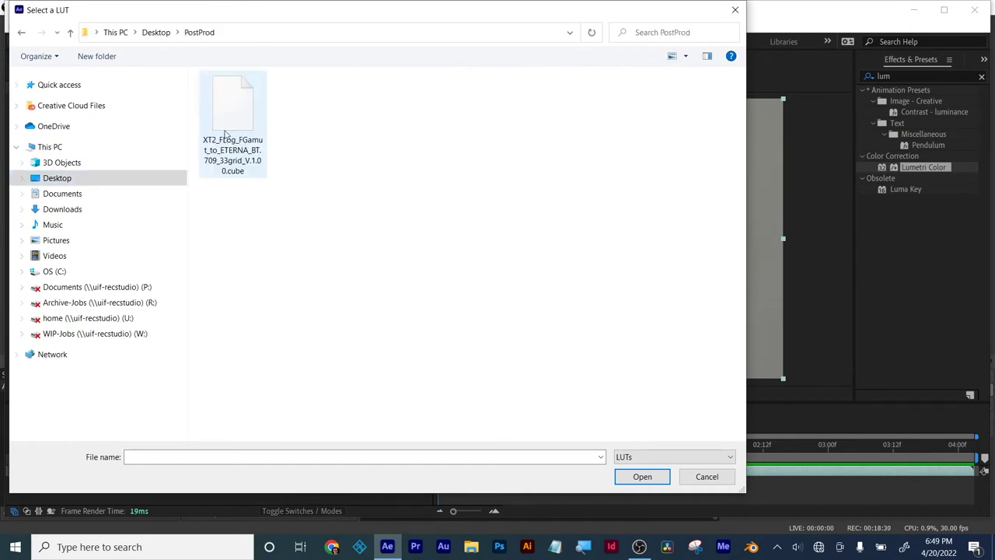
double_click(226, 140)
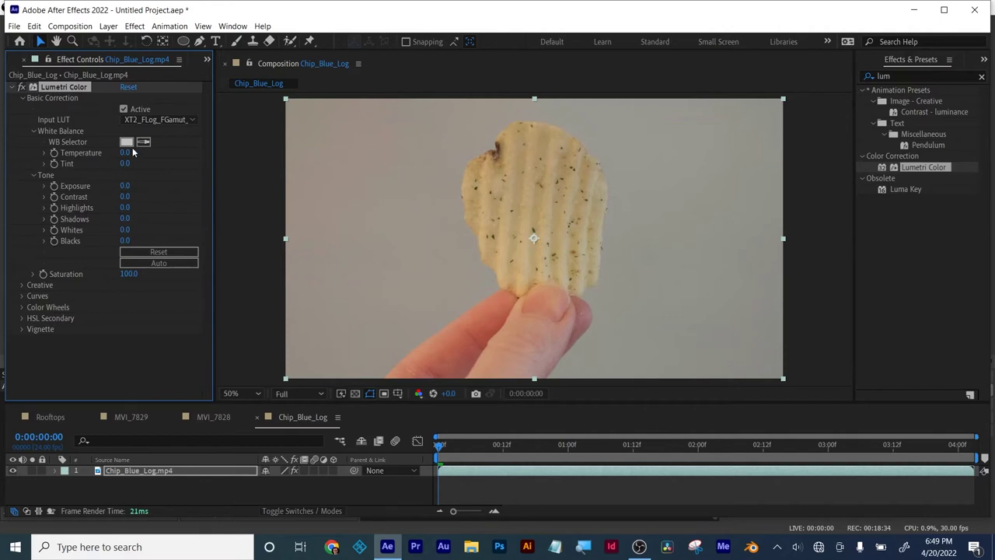
Set Lumetri Temperature to -34, Contrast to 14 and Saturation to 116.
left_click_drag(131, 152, 102, 151)
left_click_drag(126, 195, 136, 196)
left_click_drag(129, 274, 144, 270)
Toggle the Lumetri grade off and on to compare, then reselect the chip clip layer.
left_click(22, 87)
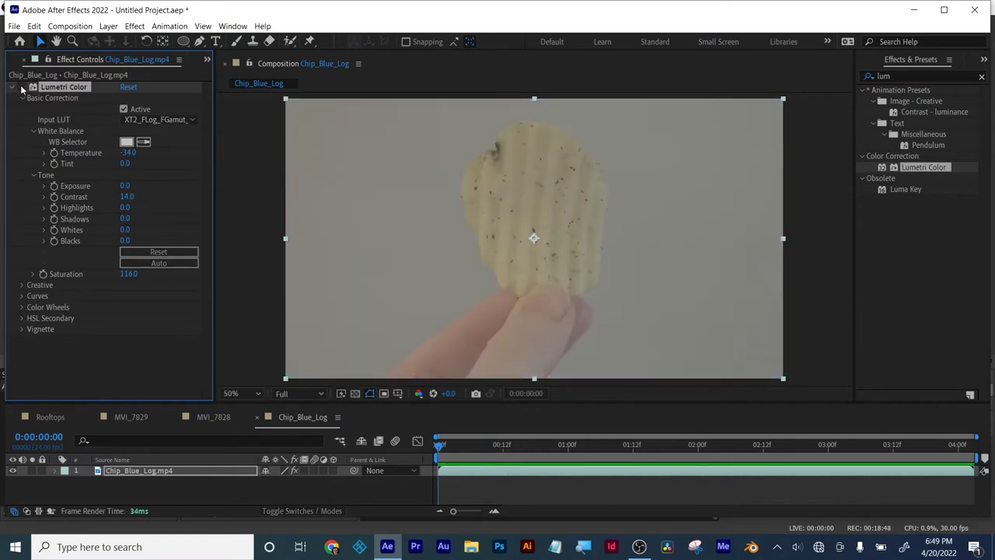
left_click(21, 87)
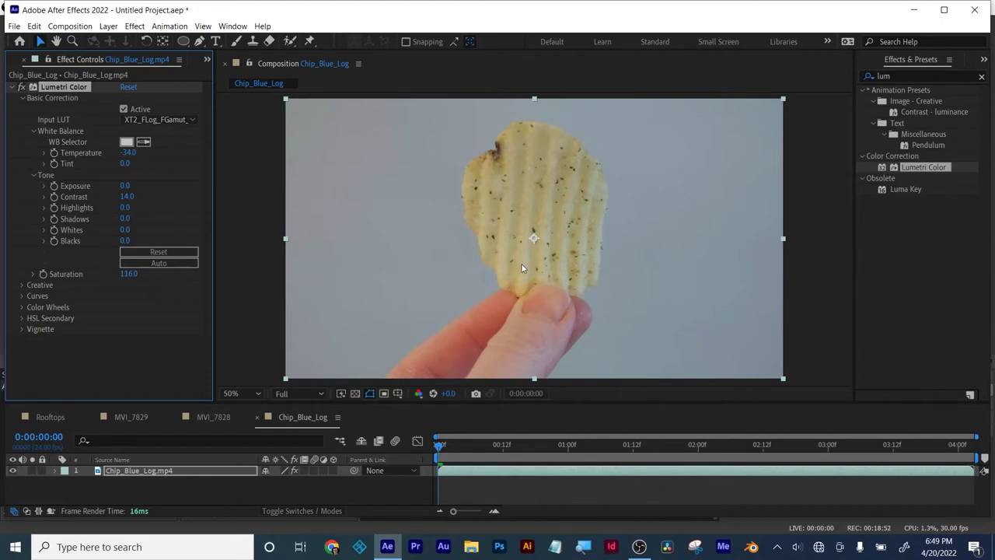
left_click(558, 494)
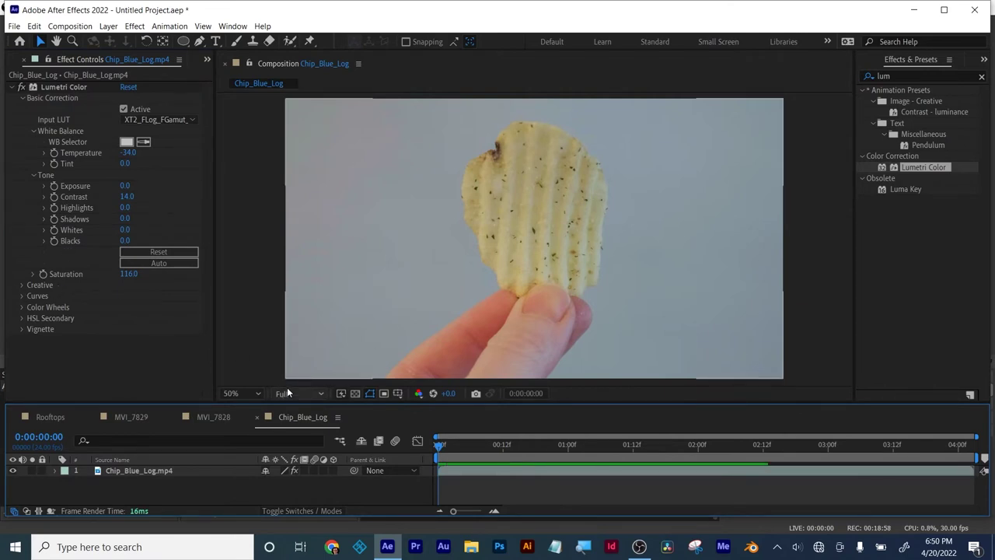
left_click(492, 466)
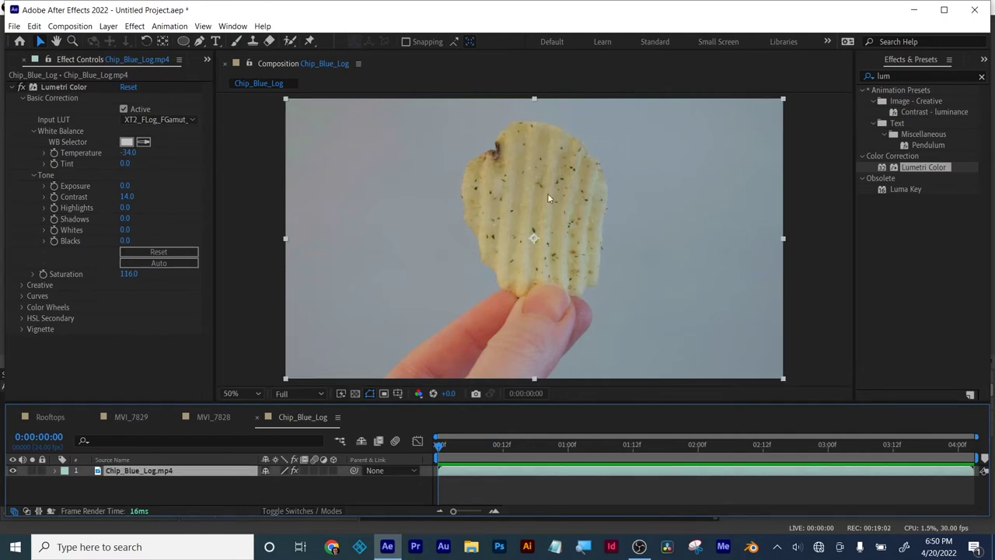
Open the chip clip in the Layer panel and set the Roto Brush to about 105 px.
double_click(477, 472)
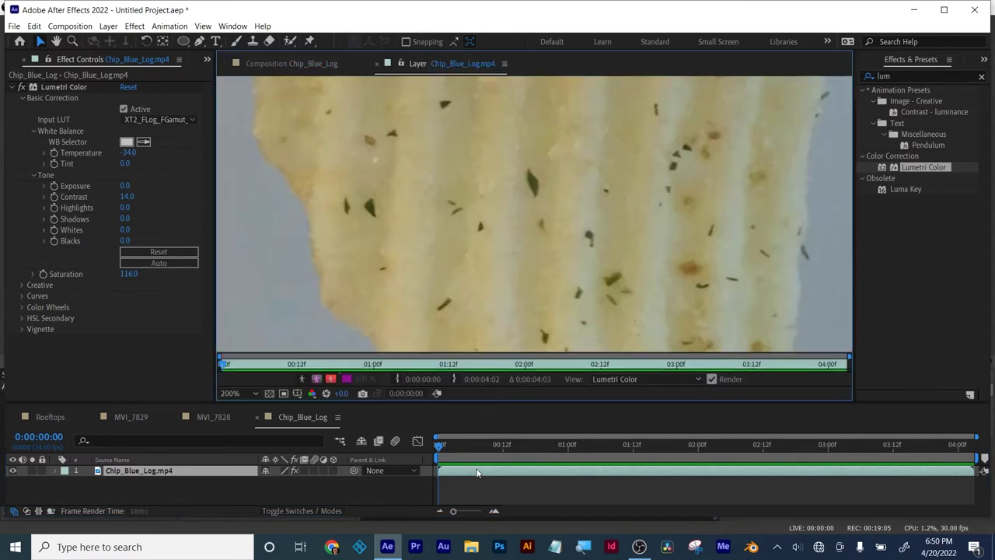
scroll(582, 206, "down", 4)
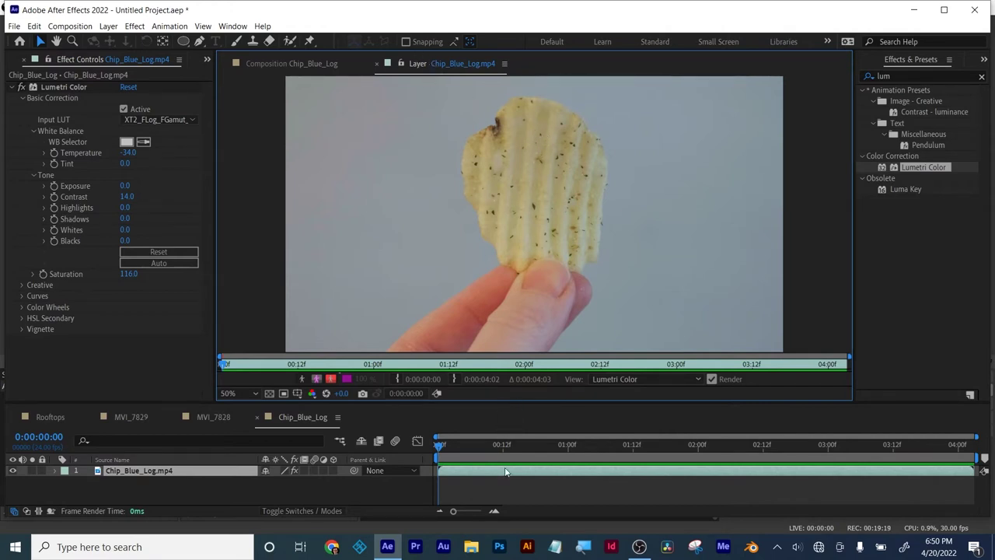
left_click(291, 40)
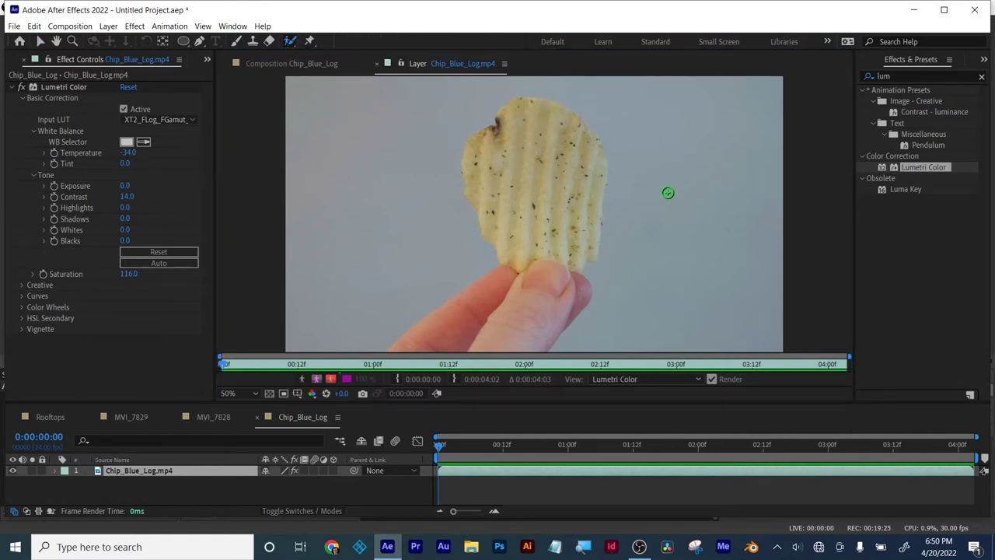
mouse_move(667, 193)
left_mouse_down()
mouse_move(707, 195)
mouse_move(676, 195)
left_mouse_up()
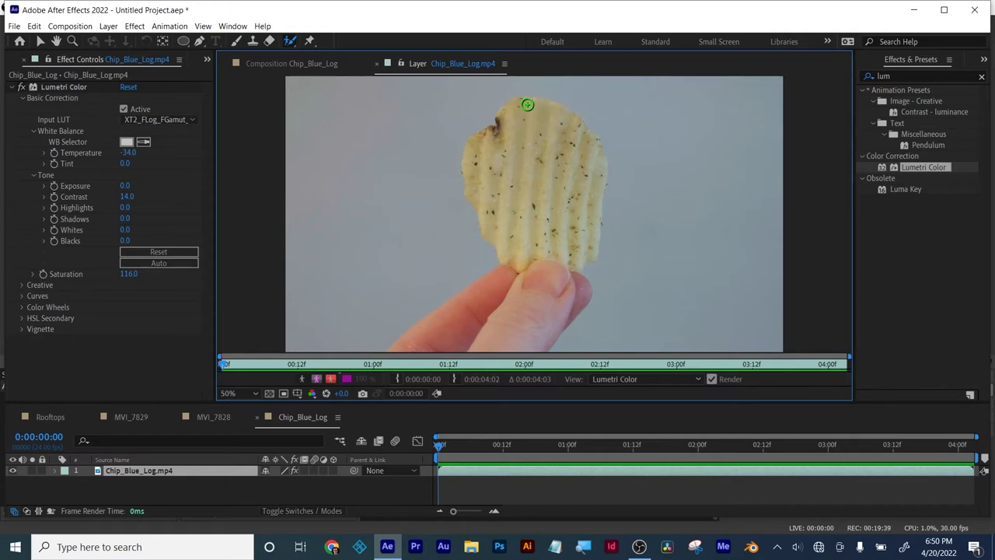
Paint foreground strokes over the chip, its right side and the holding fingers.
mouse_move(541, 134)
left_mouse_down()
mouse_move(545, 231)
mouse_move(503, 328)
left_mouse_up()
mouse_move(555, 166)
left_mouse_down()
mouse_move(597, 193)
mouse_move(583, 243)
left_mouse_up()
left_click_drag(513, 274, 460, 313)
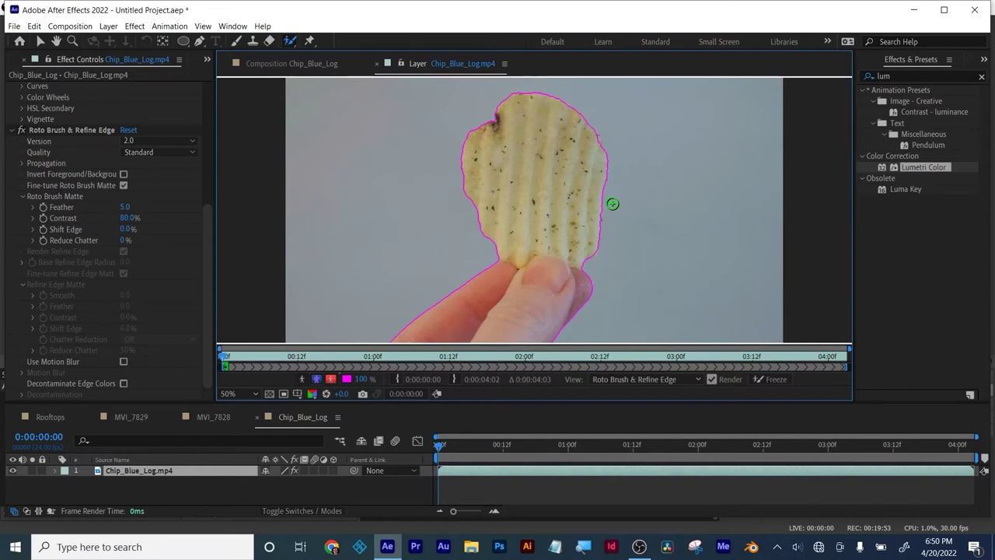
Subtract background from the matte along the chip's right edge.
left_click_drag(590, 208, 634, 208)
left_click_drag(613, 215, 612, 218)
left_click_drag(611, 216, 607, 193)
Propagate the roto matte forward through the clip to 0:00:01:17.
left_click_drag(225, 357, 264, 365)
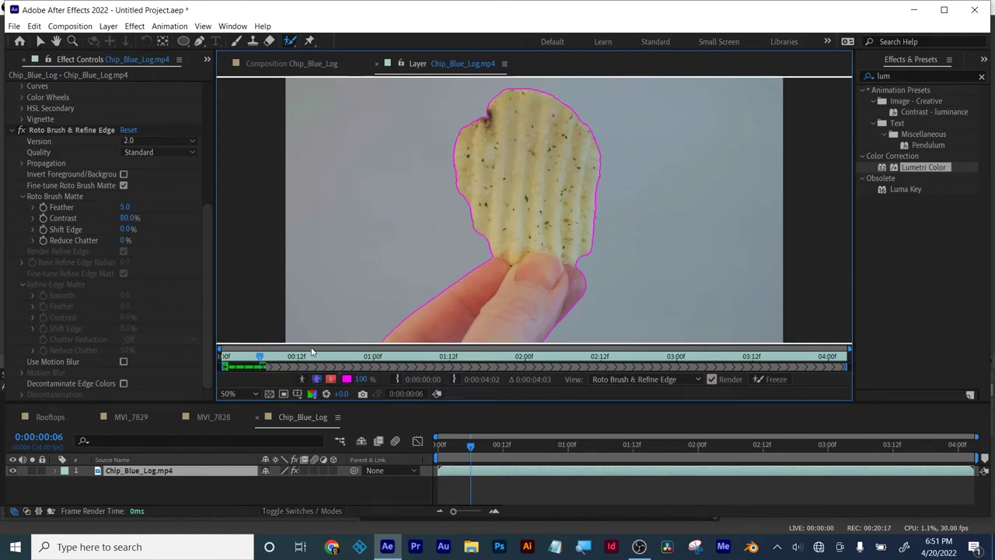
left_click_drag(260, 356, 286, 356)
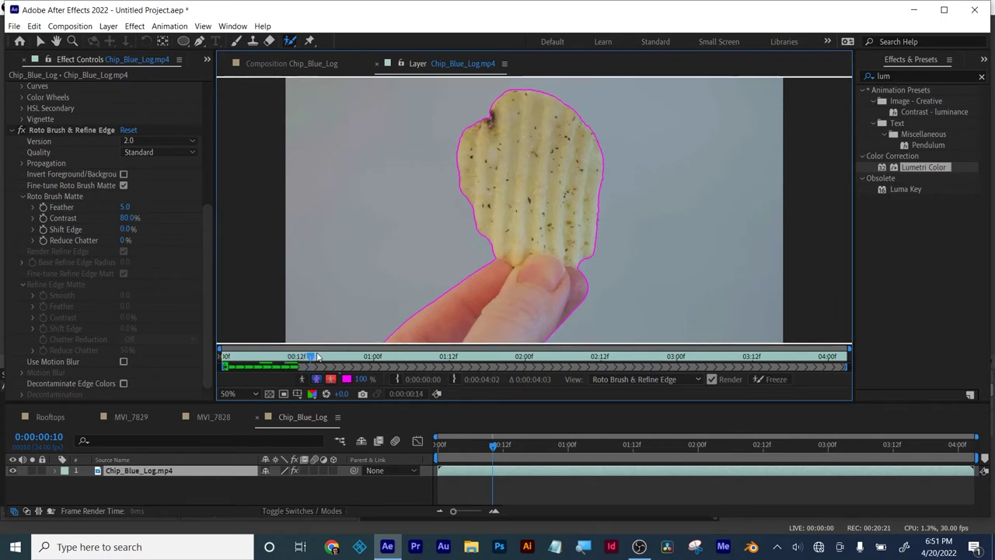
left_click_drag(288, 356, 370, 355)
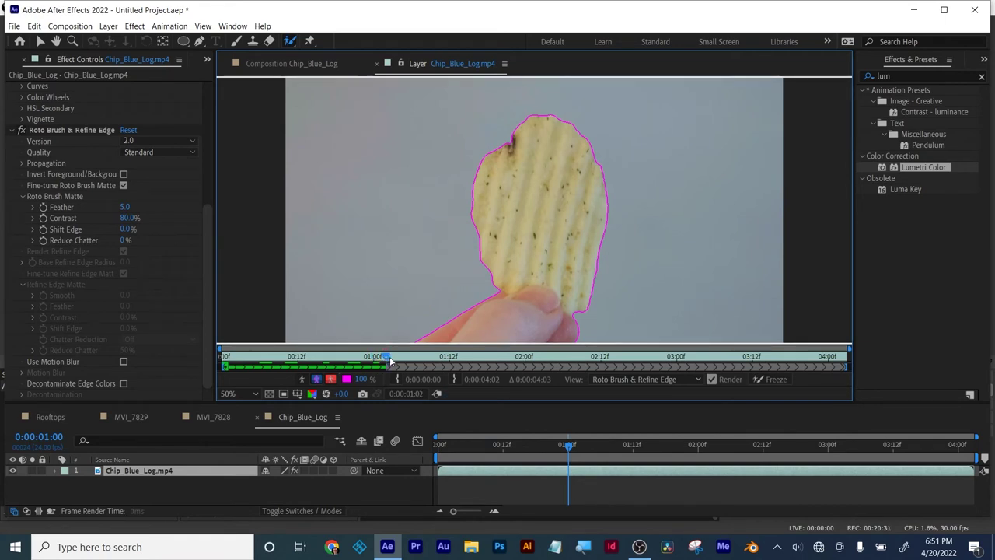
left_click_drag(374, 356, 424, 362)
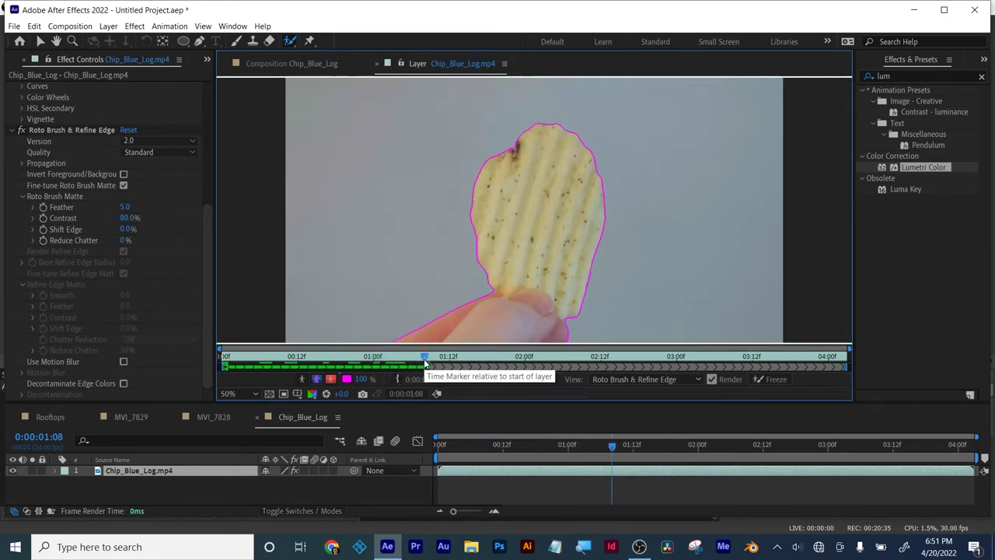
left_click_drag(425, 362, 462, 357)
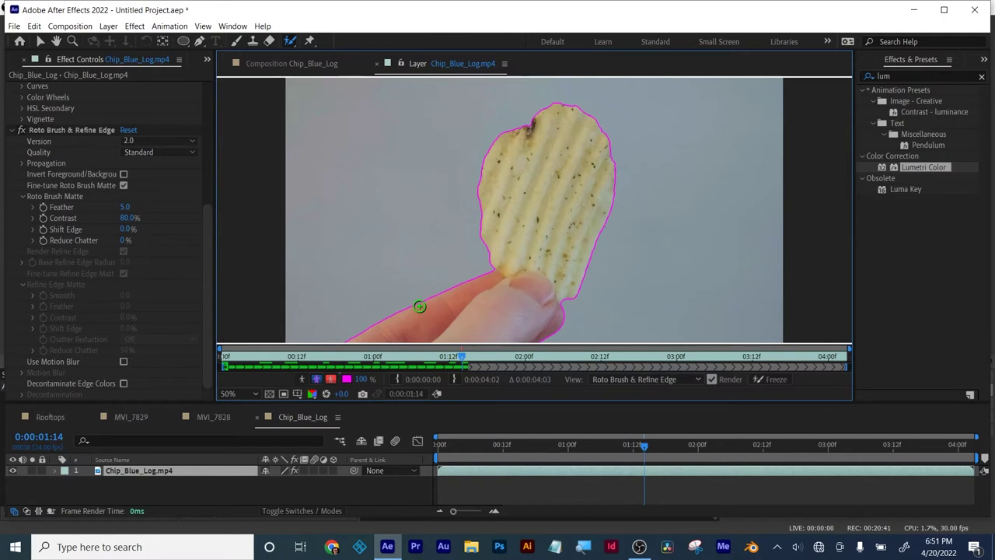
left_click_drag(463, 359, 482, 359)
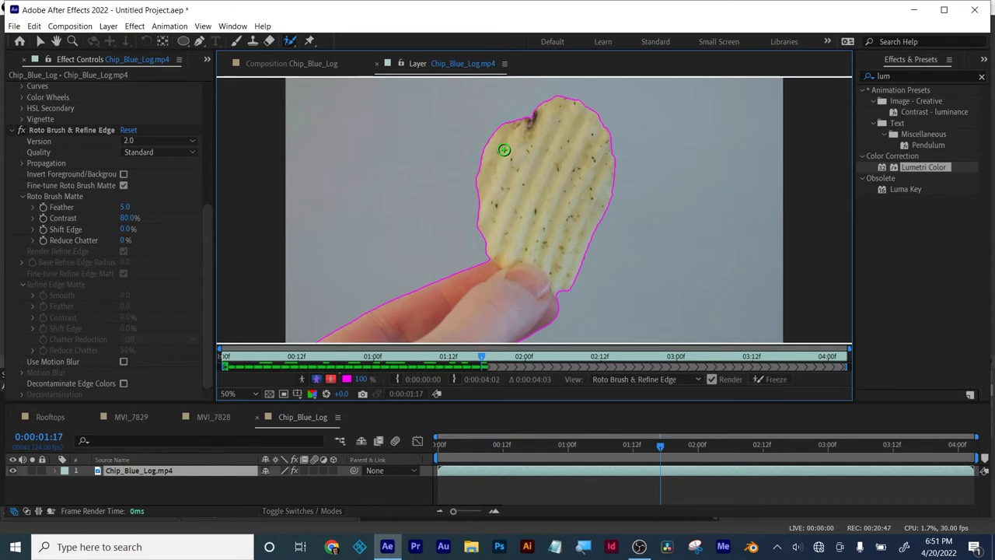
Freeze the roto matte and return to the Chip_Blue_Log composition.
left_click(769, 378)
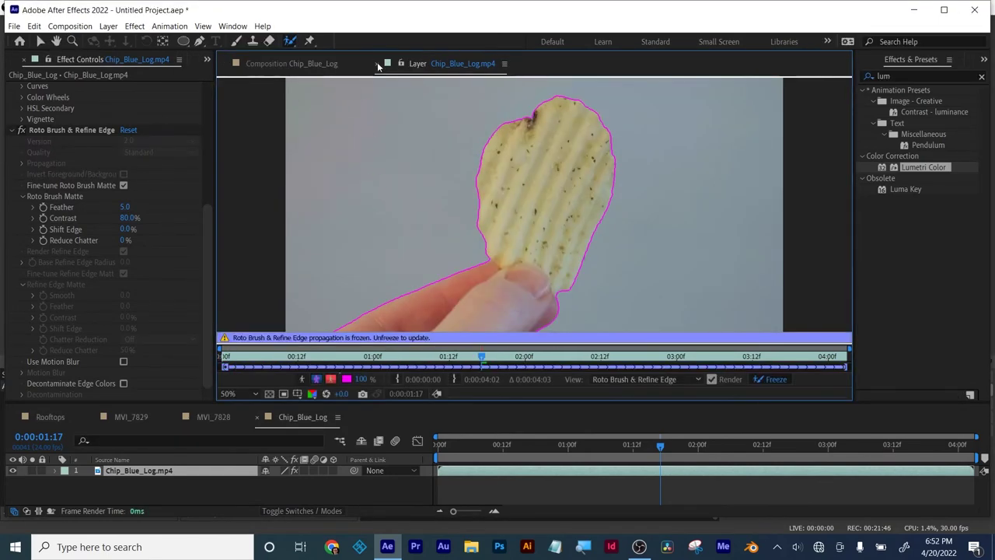
left_click(377, 64)
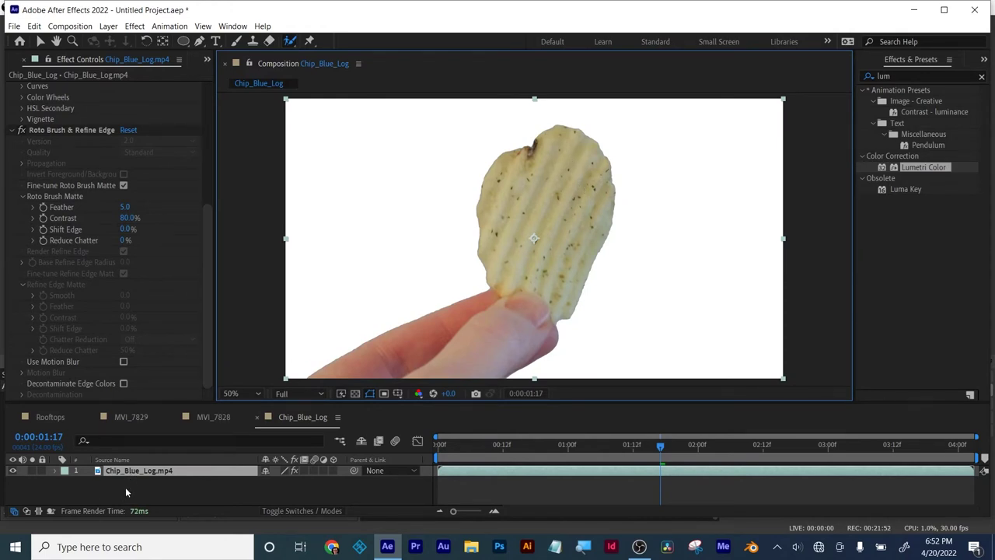
left_click(126, 487)
Add a red solid layer and move it below the chip clip.
left_click(108, 25)
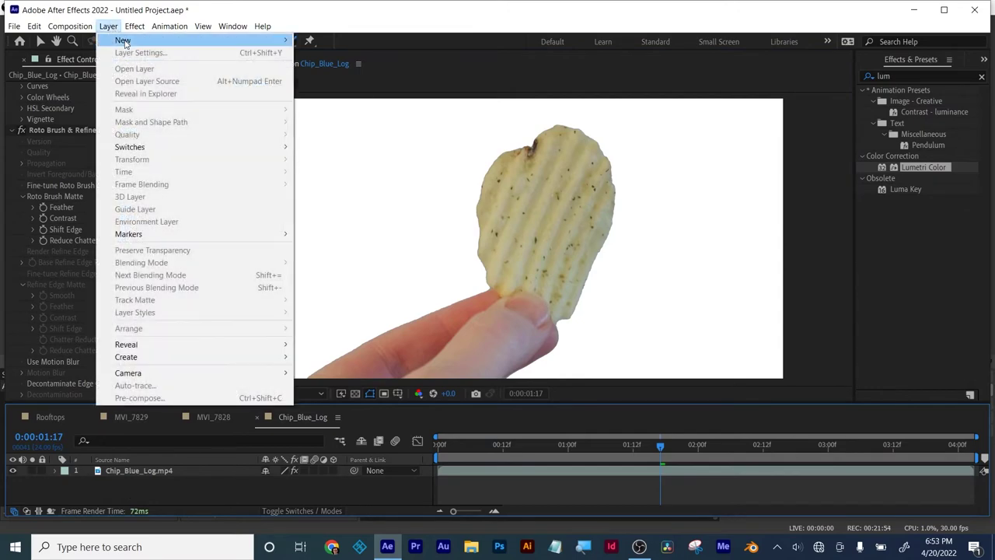
mouse_move(189, 40)
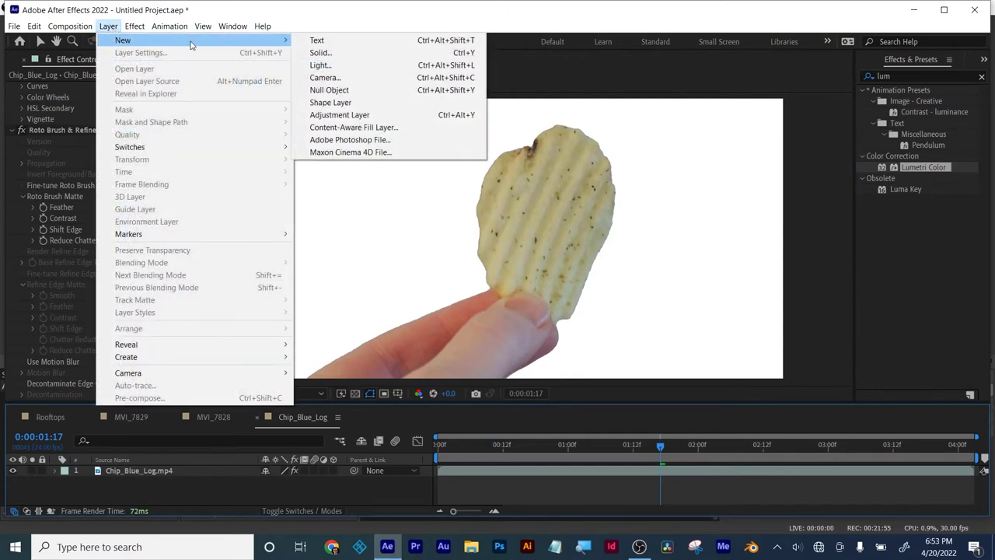
left_click(333, 102)
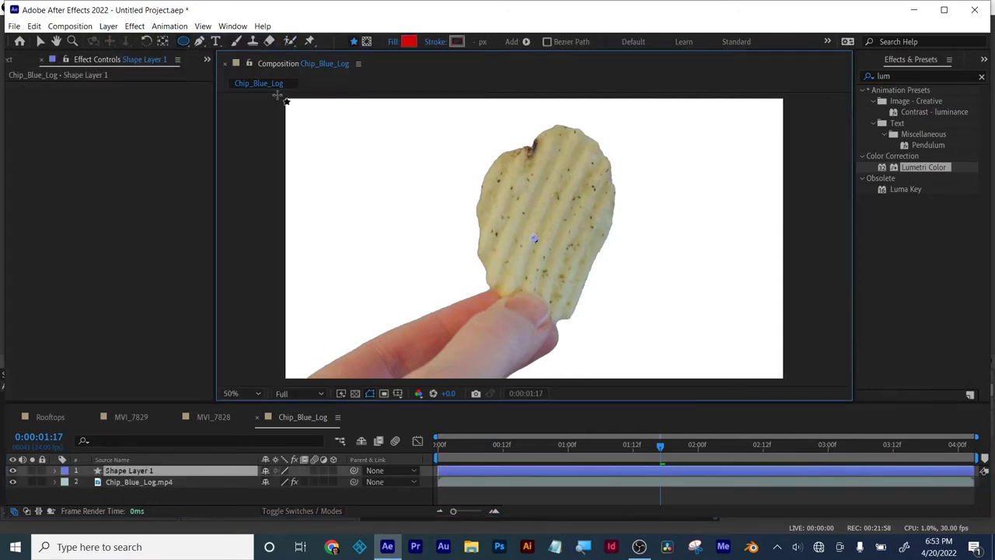
key("Delete")
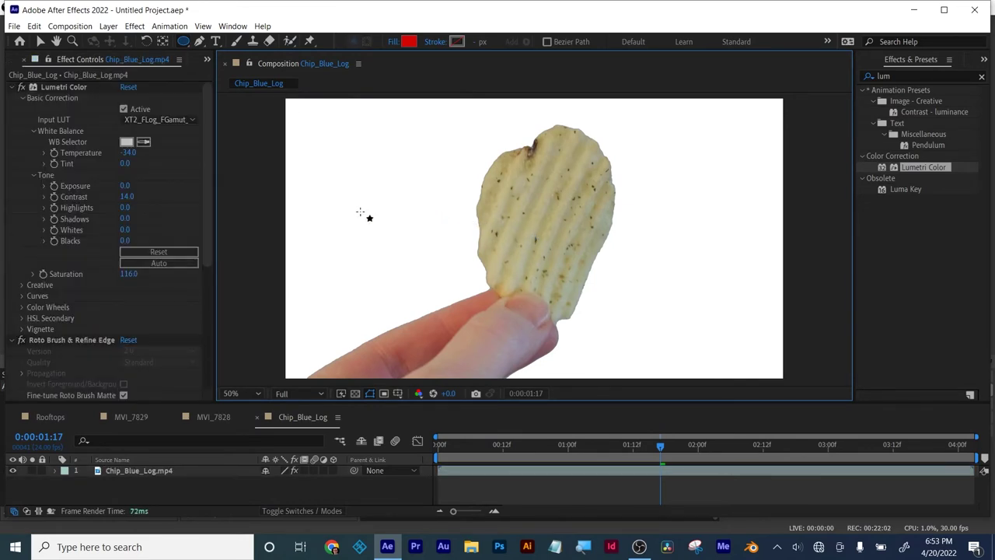
key("ctrl+z")
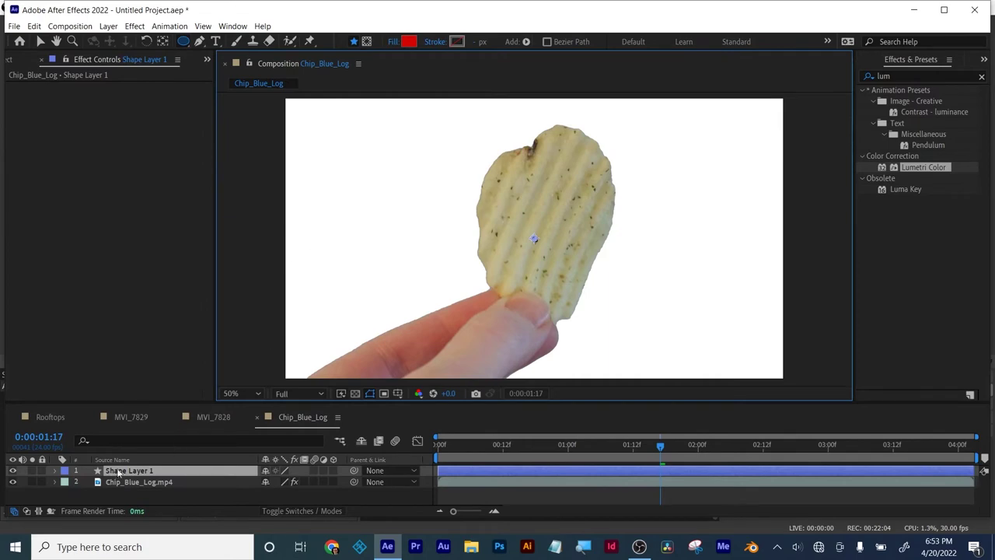
key("Delete")
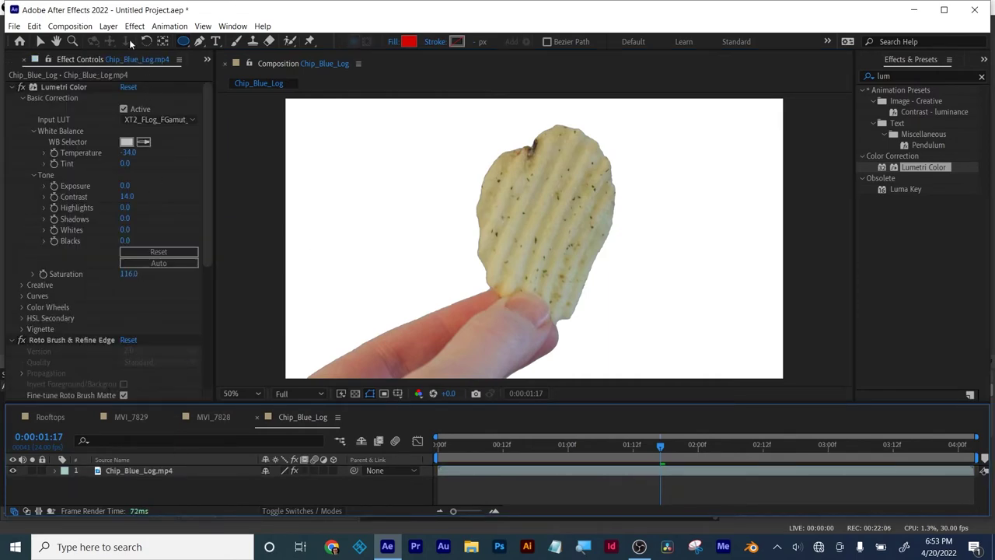
left_click(108, 26)
mouse_move(124, 40)
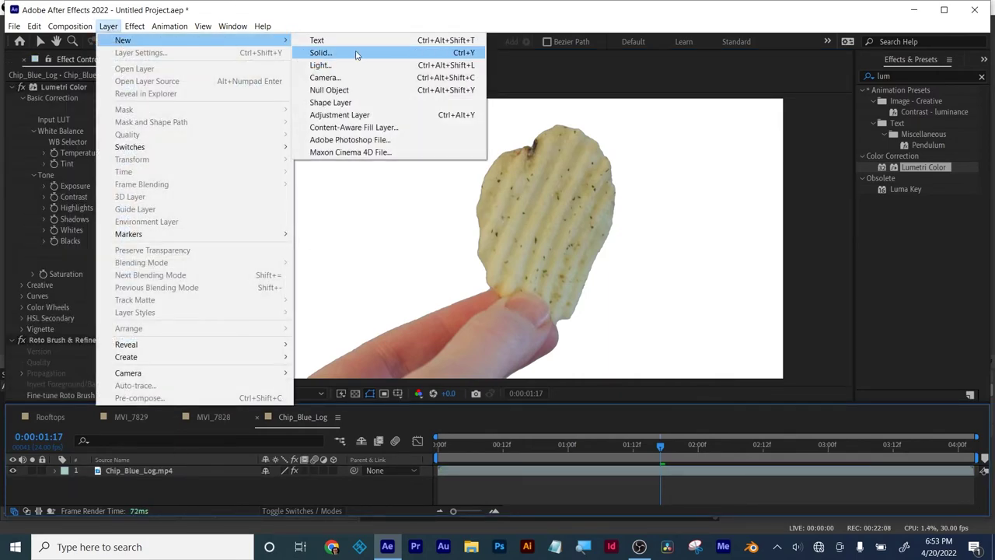
left_click(356, 53)
left_click(536, 322)
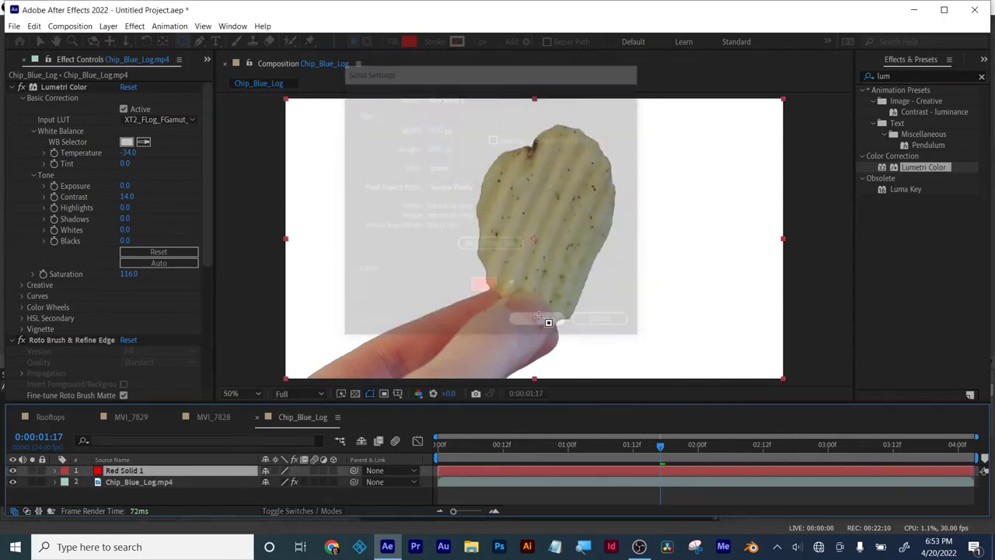
left_click_drag(122, 472, 187, 501)
Add a 312 px orange 'TEXT' title, position it, and preview at 0:00:00:08.
left_click(215, 40)
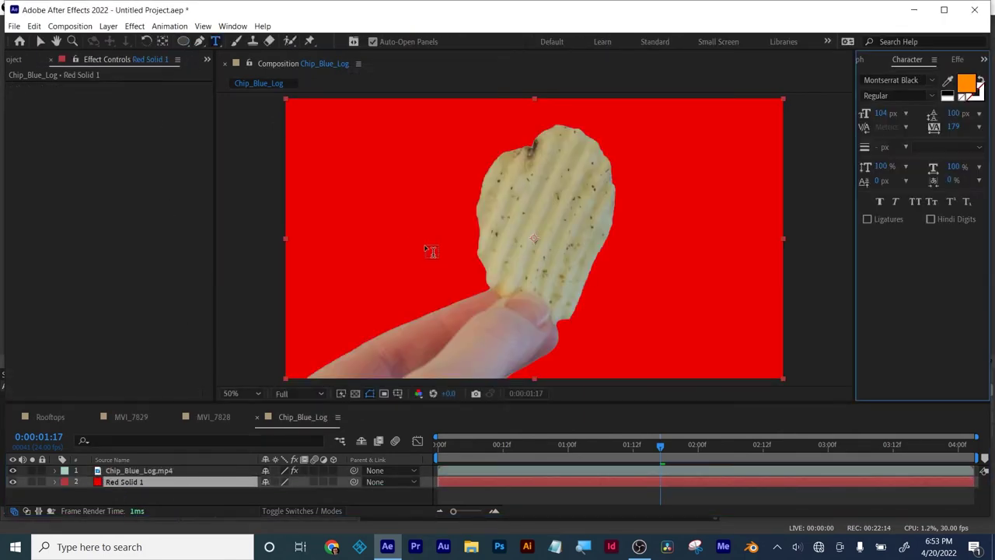
left_click(425, 242)
type("TEXT")
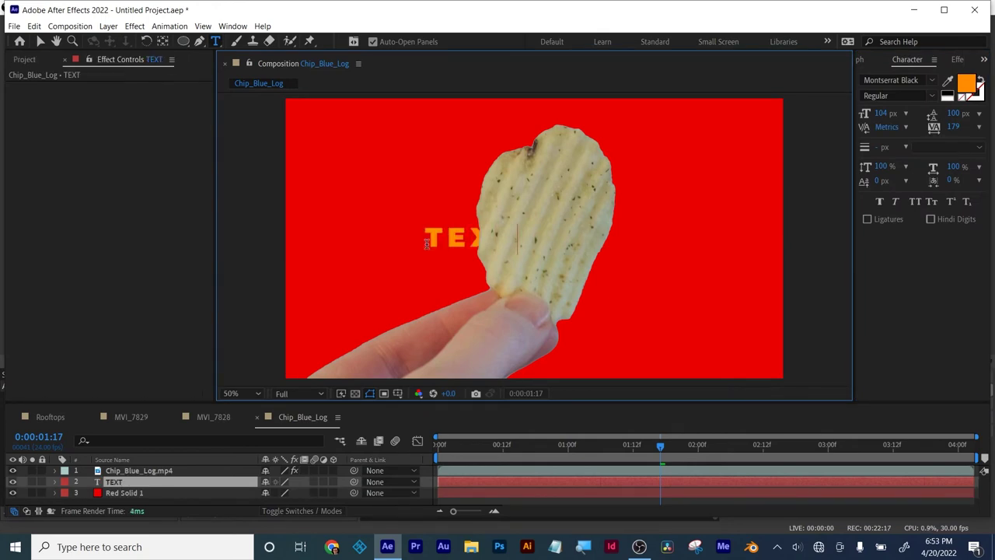
key("ctrl+a")
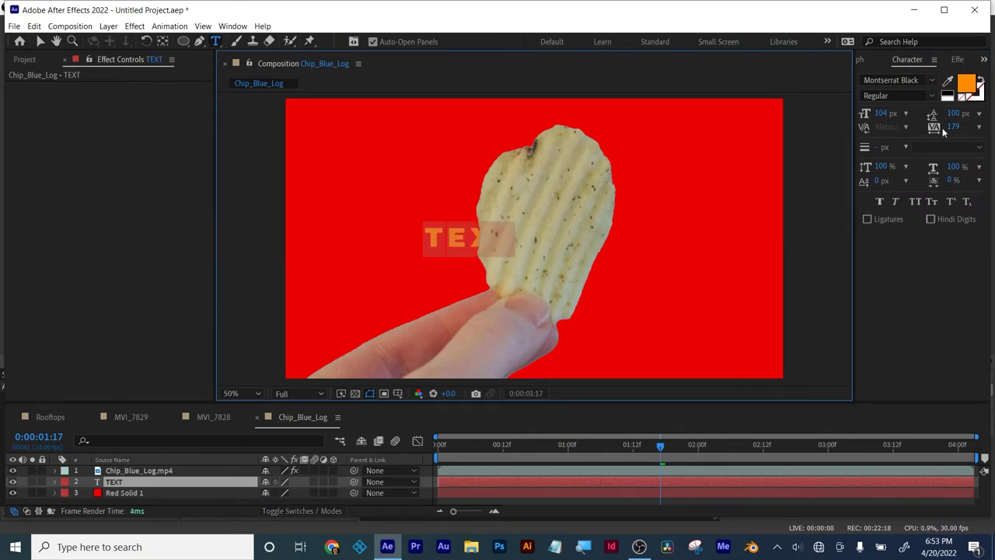
left_click_drag(884, 115, 973, 81)
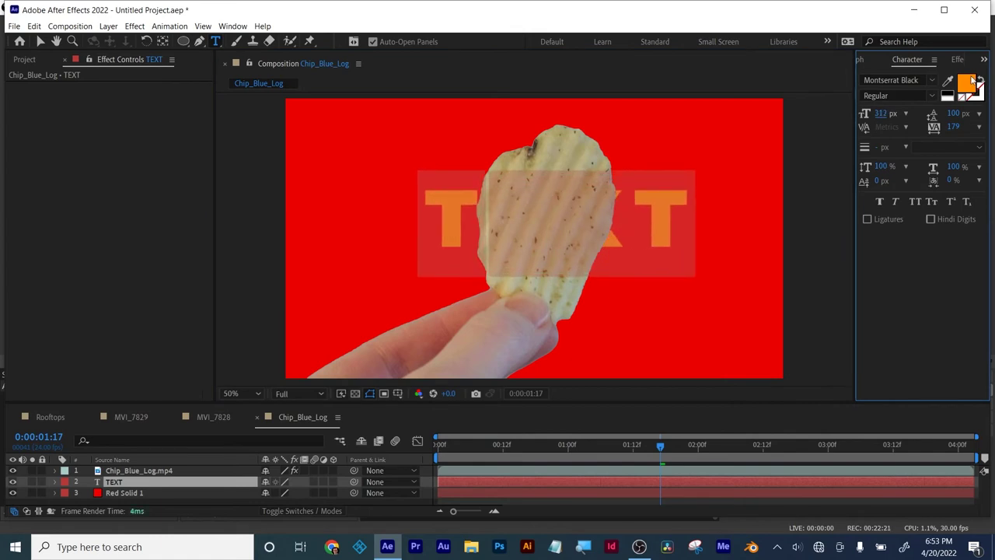
left_click(41, 41)
left_click_drag(662, 227, 704, 302)
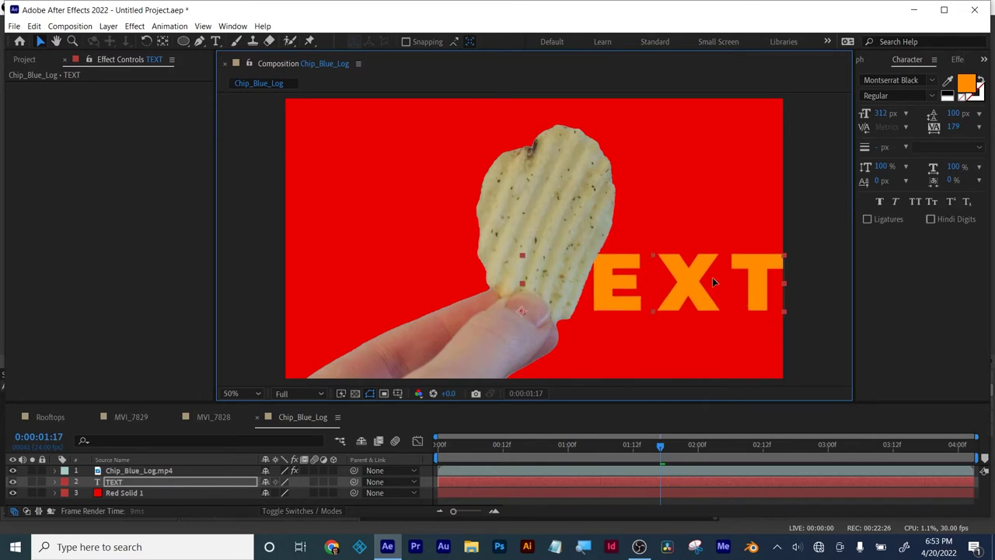
left_click_drag(671, 268, 588, 250)
left_click_drag(657, 454, 757, 453)
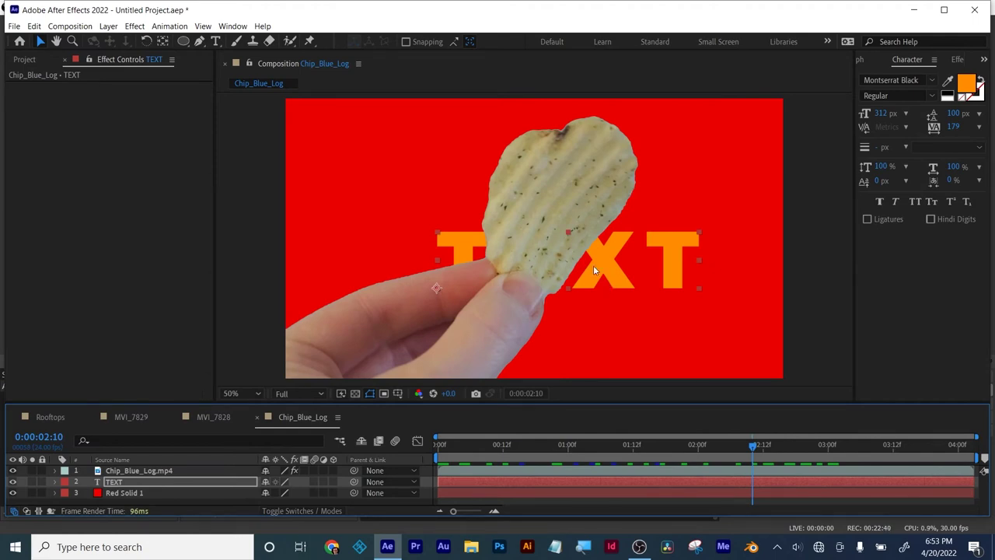
Save the project as 'Roto 2'.
left_click(24, 60)
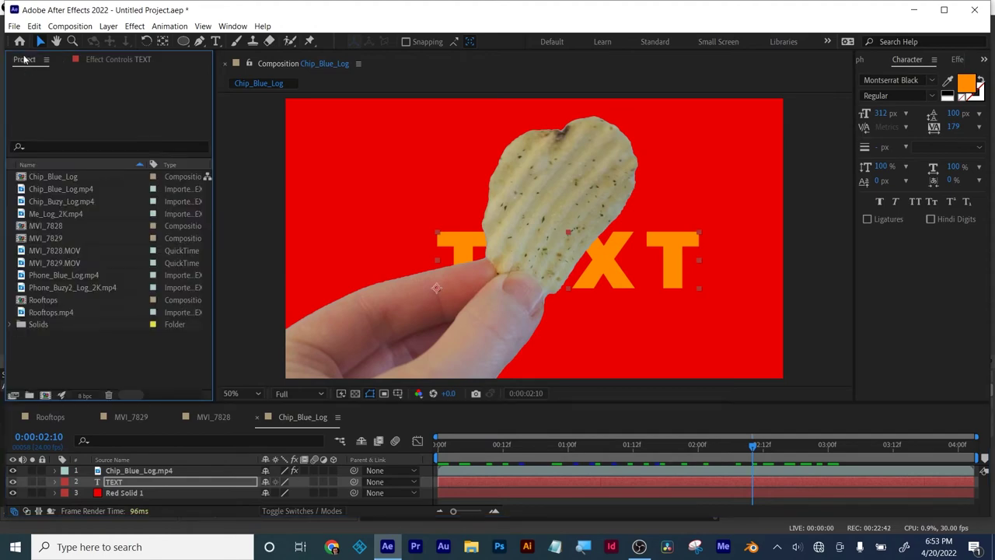
key("ctrl+s")
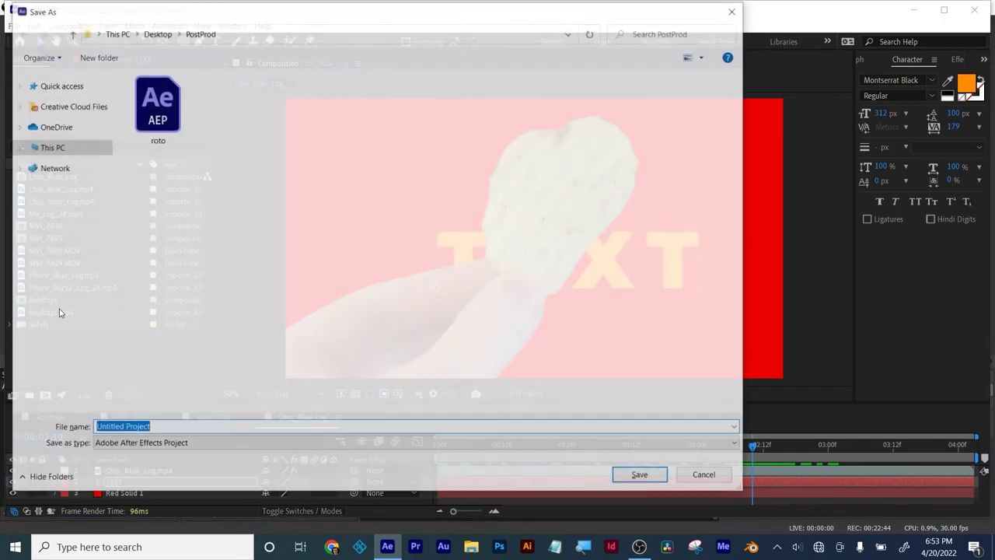
type("Roto 2")
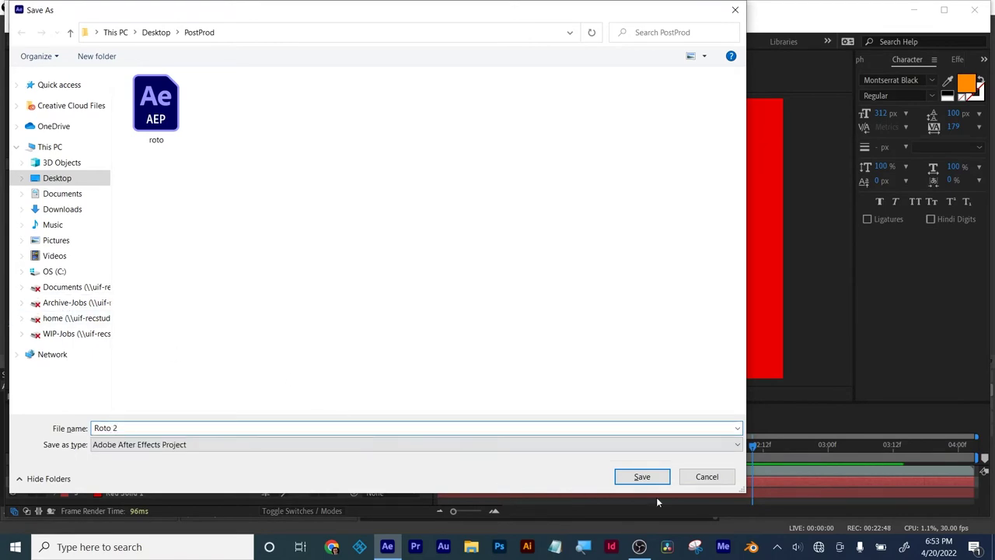
left_click(642, 476)
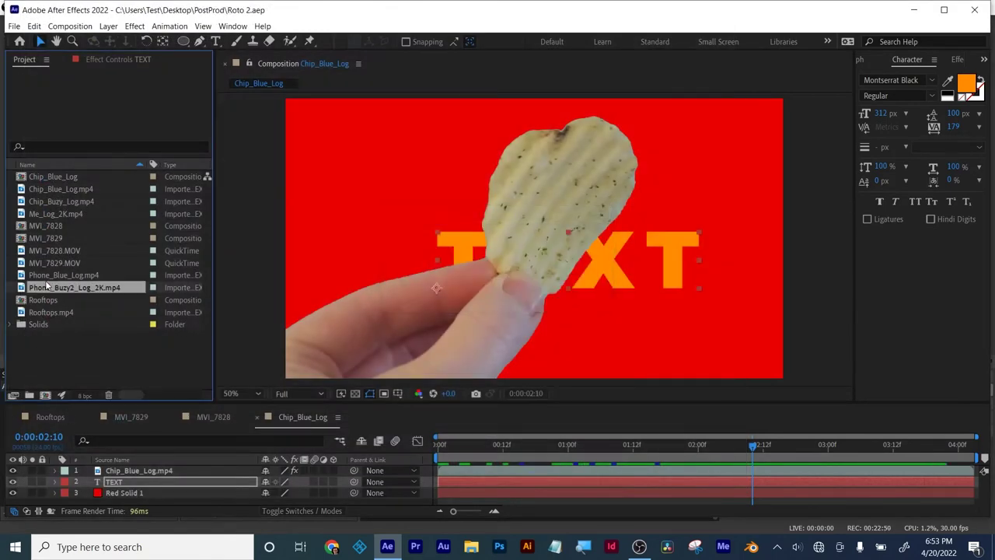
Create a new composition from Me_Log_2K.mp4, viewed at 25%.
left_click(47, 287)
left_click(51, 264)
left_click(45, 251)
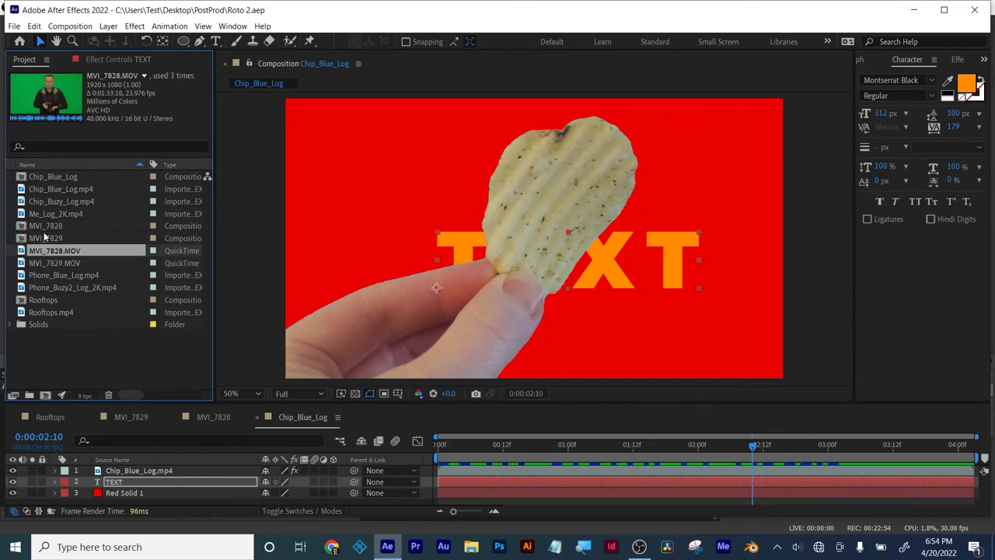
left_click(45, 189)
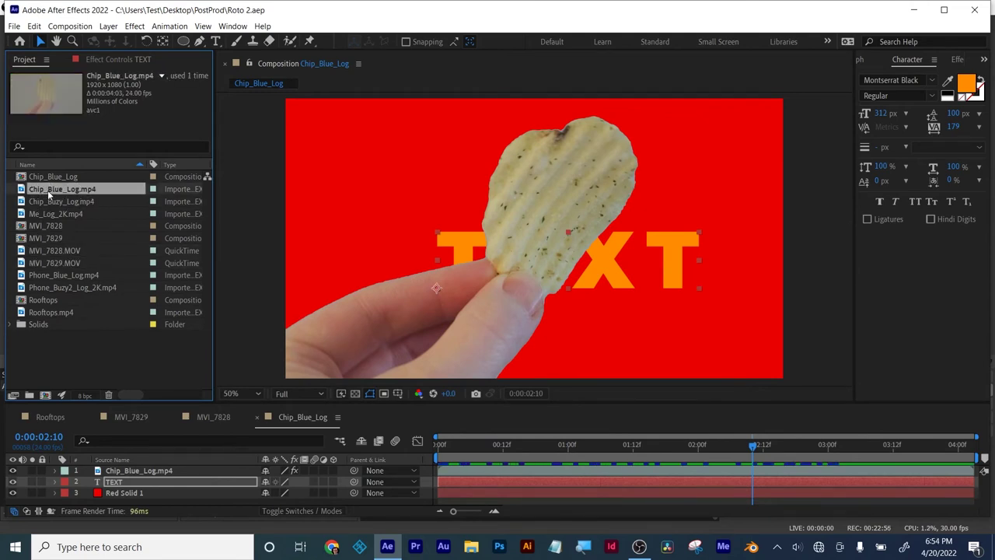
left_click(48, 211)
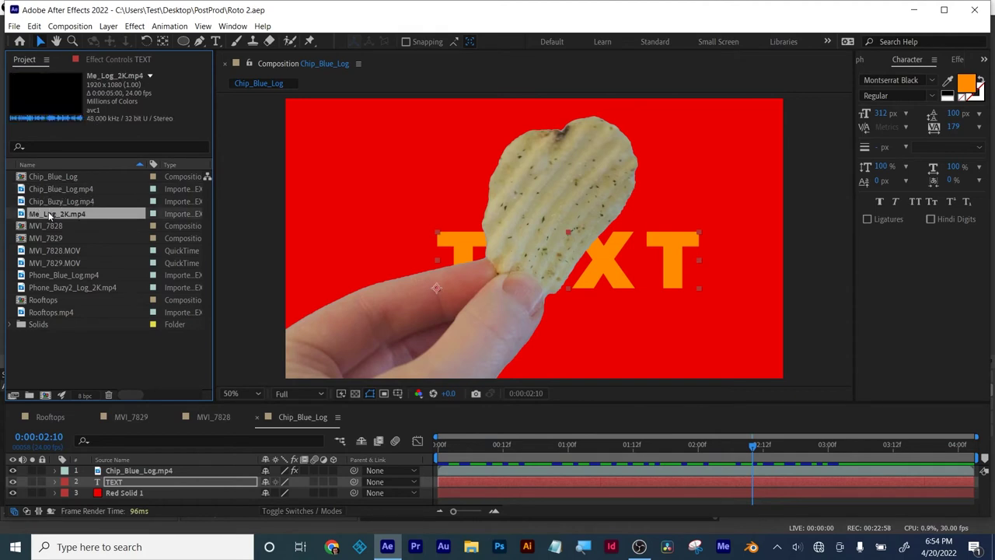
left_click_drag(56, 216, 45, 395)
key("comma")
key("comma")
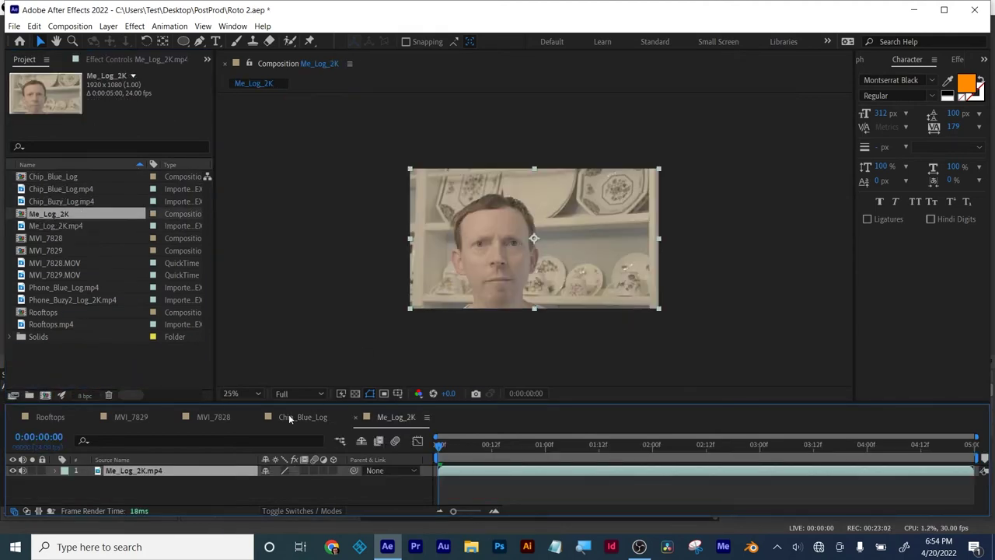
Copy the chip clip's Lumetri Color onto Me_Log_2K and set Temperature to -45.0.
left_click(310, 417)
left_click(108, 60)
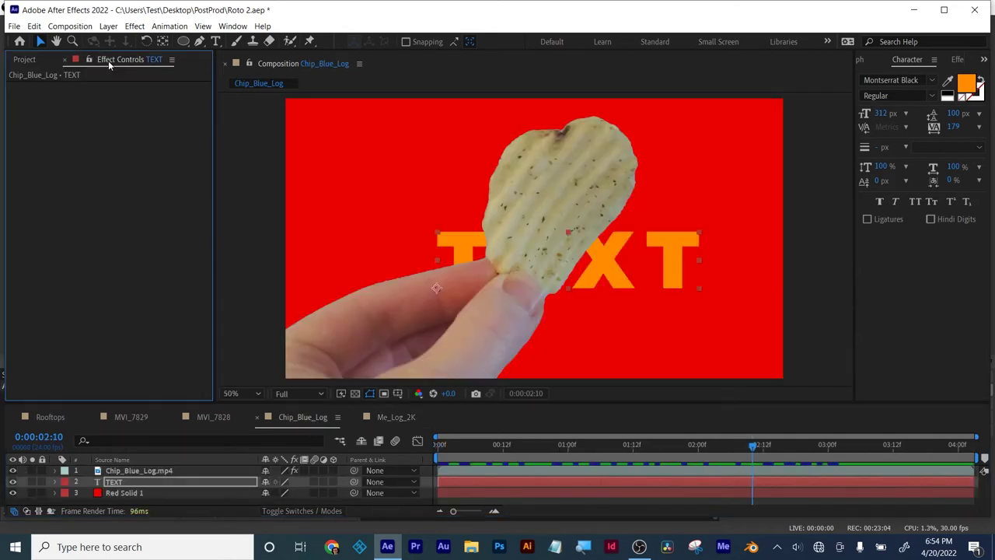
left_click(118, 470)
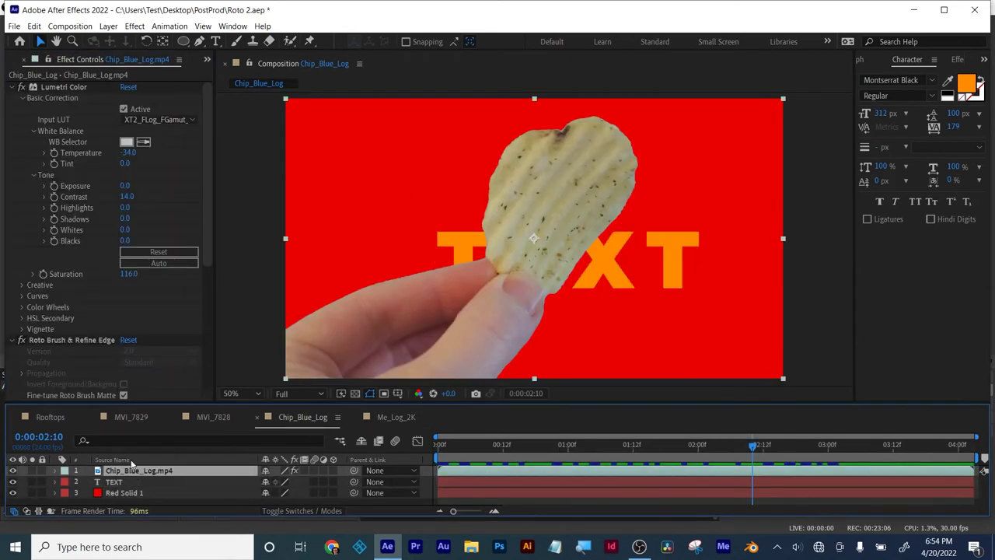
left_click(63, 87)
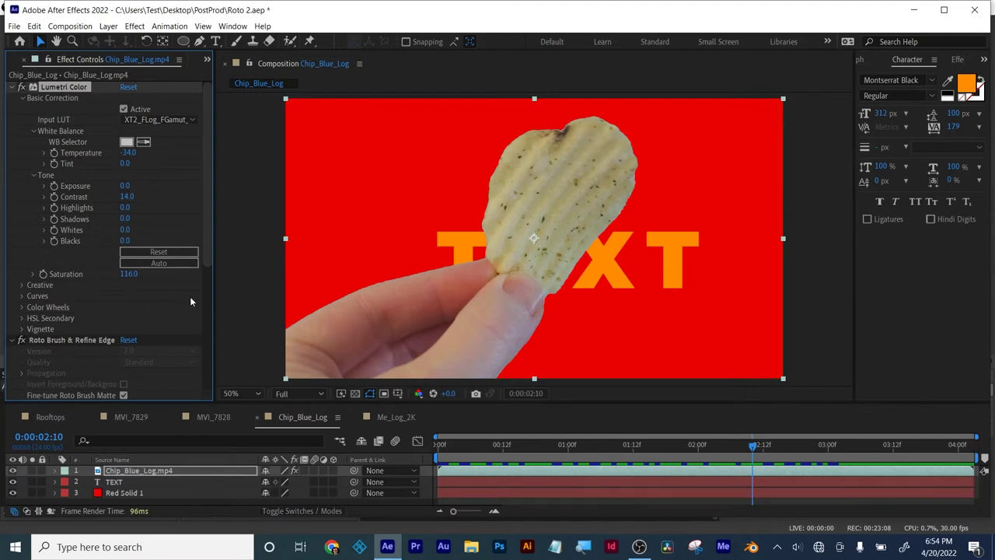
left_click(393, 417)
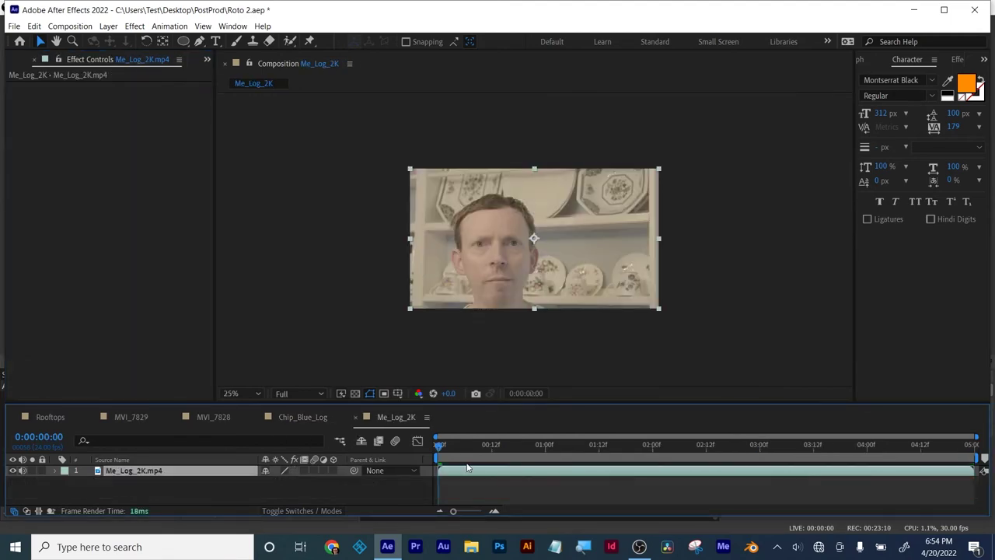
key("ctrl+v")
key("period")
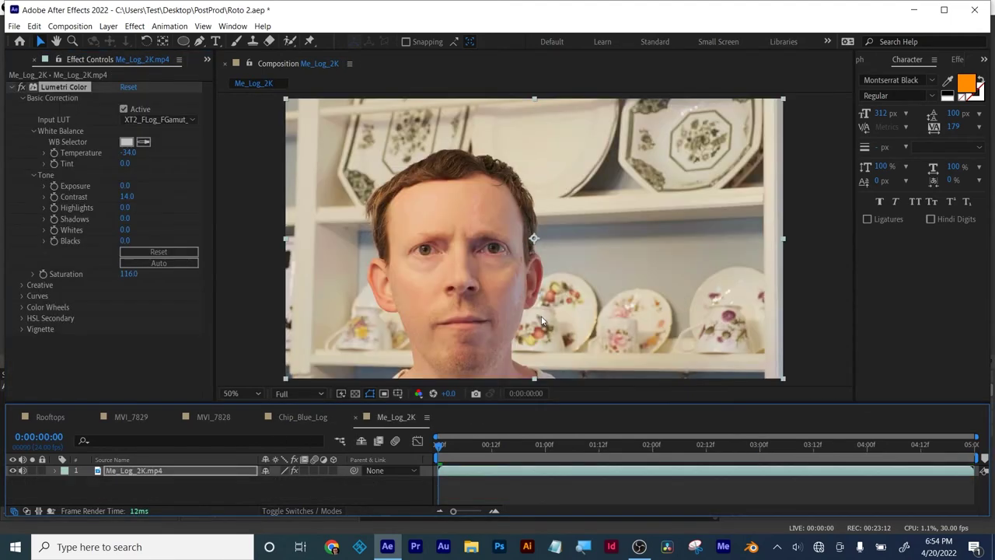
left_click_drag(127, 156, 98, 152)
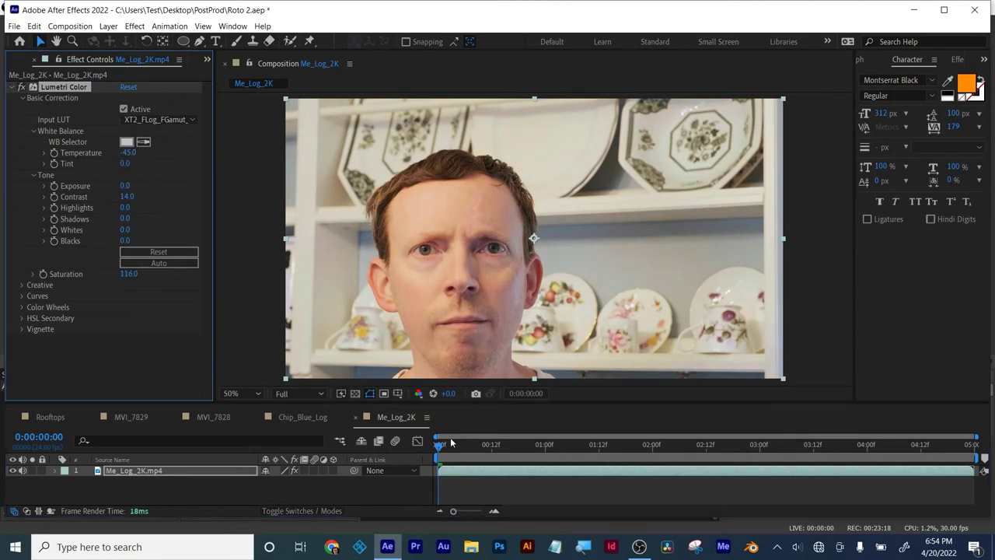
left_click(464, 496)
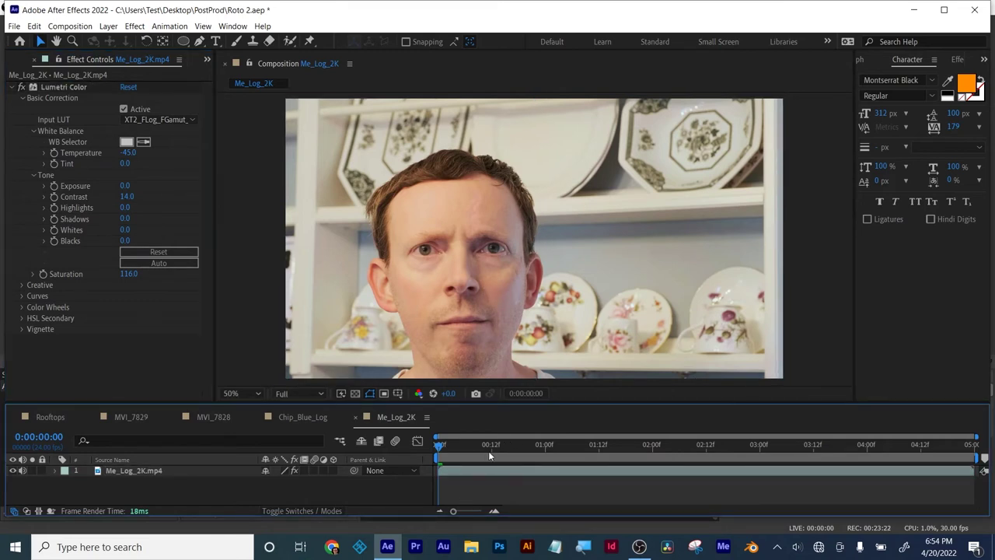
Open Me_Log_2K.mp4 in the Layer panel, roto-paint the face, and trim the jaw bump.
double_click(475, 469)
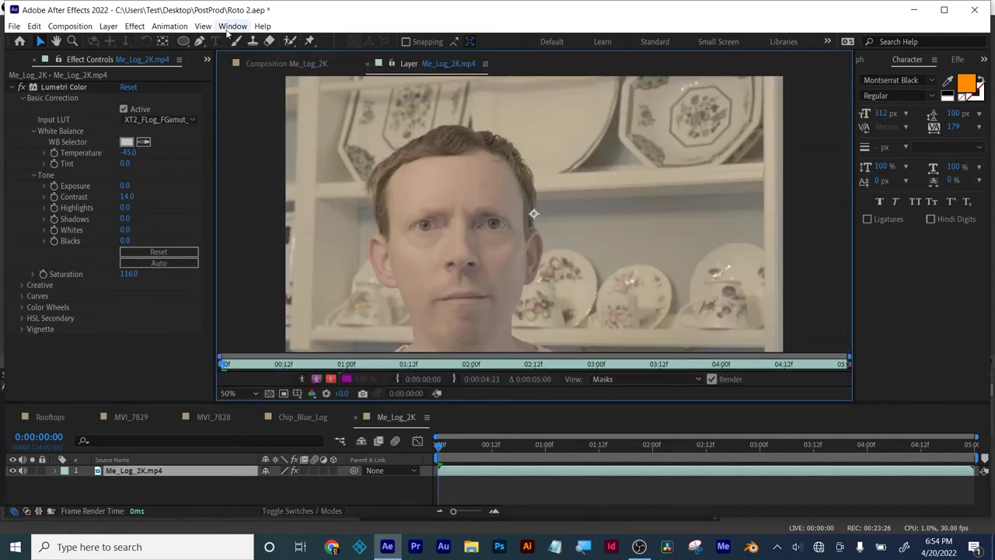
left_click(291, 41)
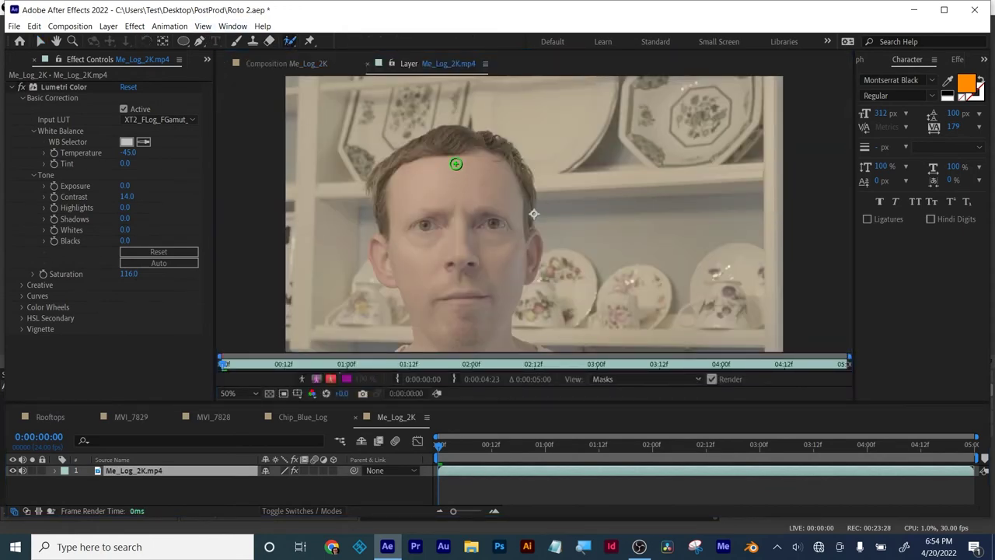
left_click_drag(456, 164, 467, 326)
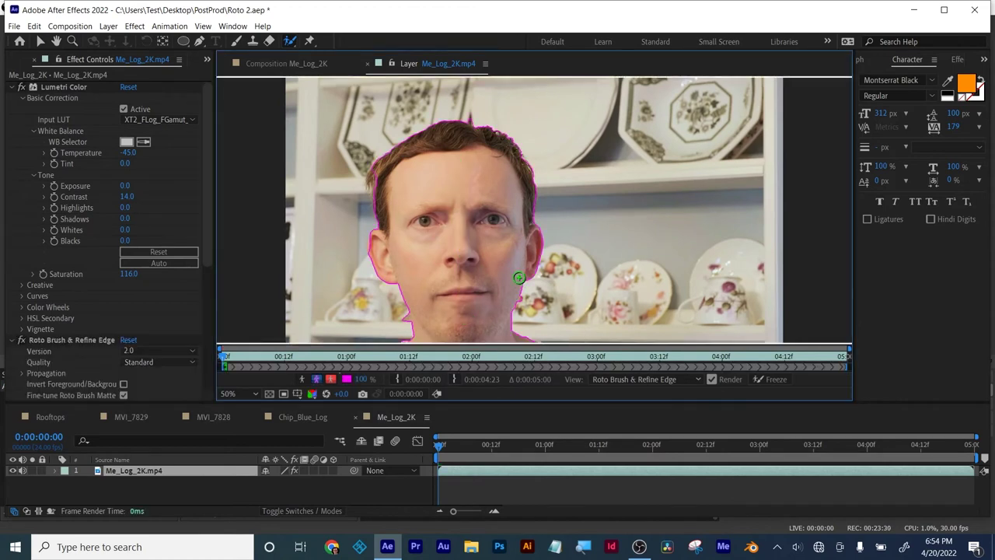
key("space")
mouse_move(472, 271)
left_mouse_down()
mouse_move(466, 254)
mouse_move(511, 233)
left_mouse_up()
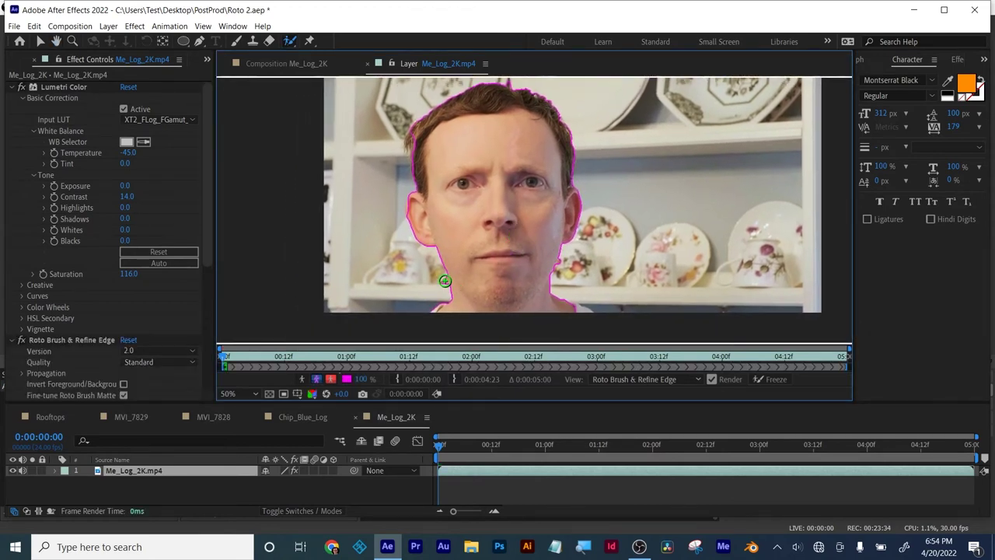
scroll(446, 281, "up", 3)
left_click_drag(614, 212, 535, 166)
key("space")
left_click_drag(551, 211, 639, 145)
left_click_drag(529, 271, 541, 281)
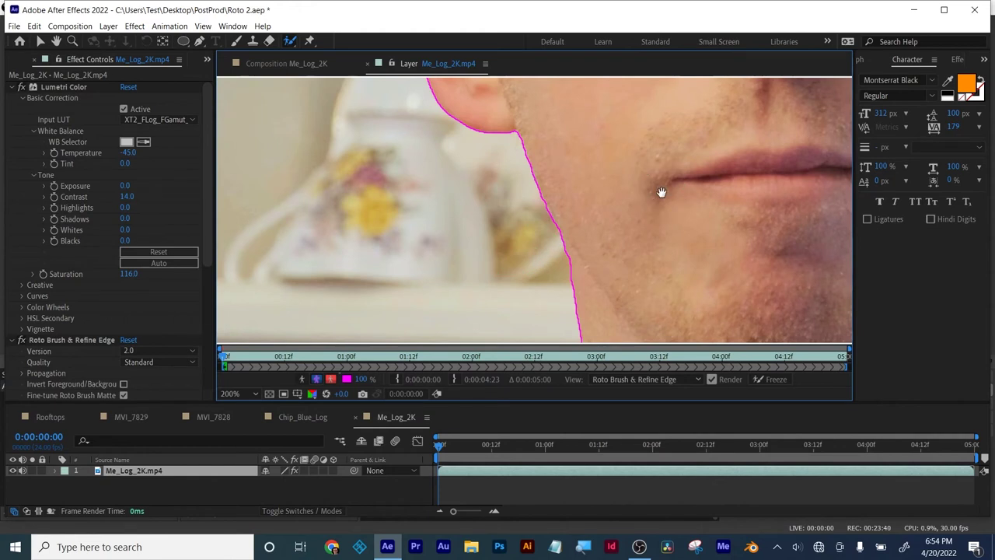
Add the ear and hairline to the matte with a smaller brush, removing background above the hair.
mouse_move(629, 87)
left_mouse_down()
mouse_move(613, 235)
mouse_move(639, 282)
left_mouse_up()
left_click_drag(425, 171, 425, 190)
left_click_drag(422, 156, 425, 147)
left_click_drag(541, 183, 570, 306)
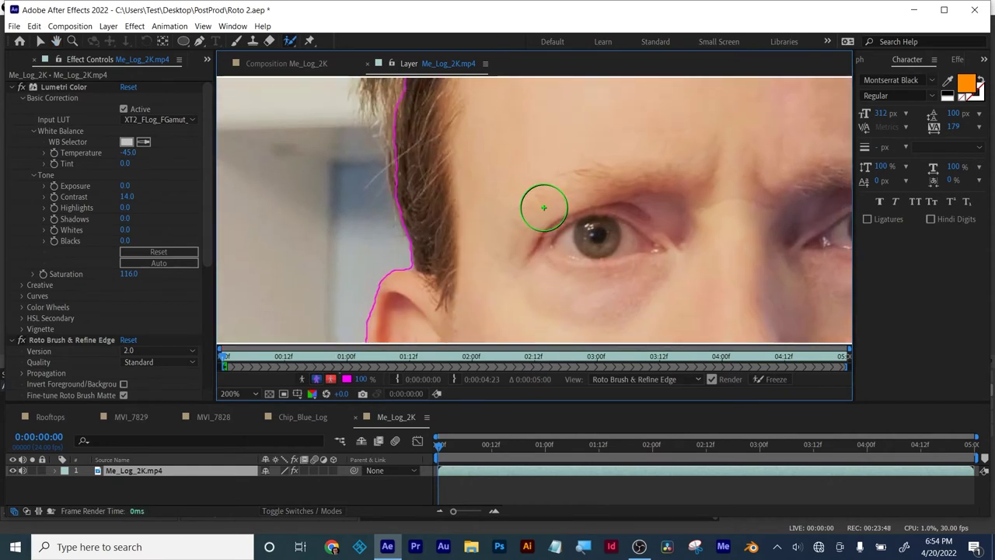
left_click_drag(544, 195, 571, 338)
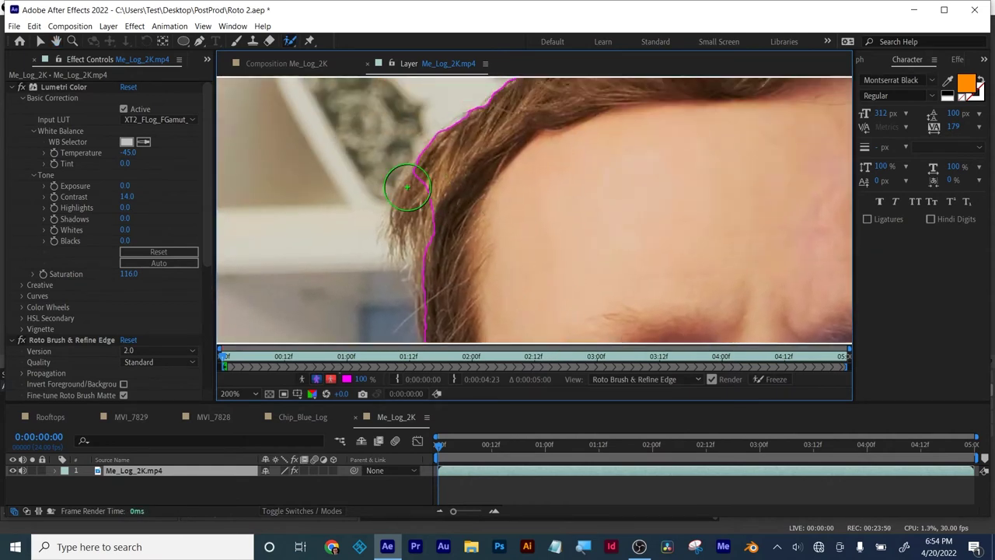
left_click_drag(361, 158, 352, 158)
left_click_drag(426, 185, 411, 204)
left_click_drag(589, 202, 514, 265)
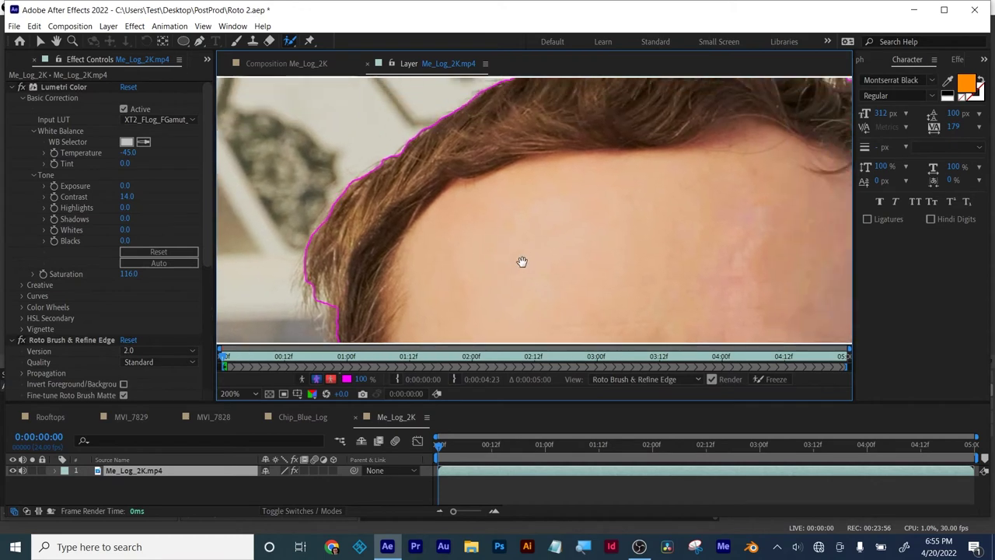
scroll(515, 266, "up", 6)
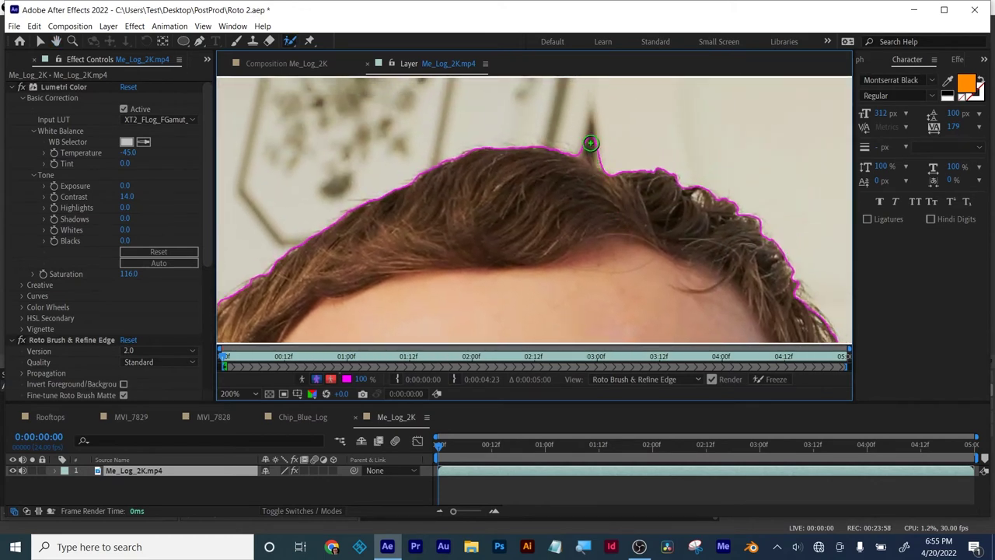
left_click_drag(586, 124, 590, 144)
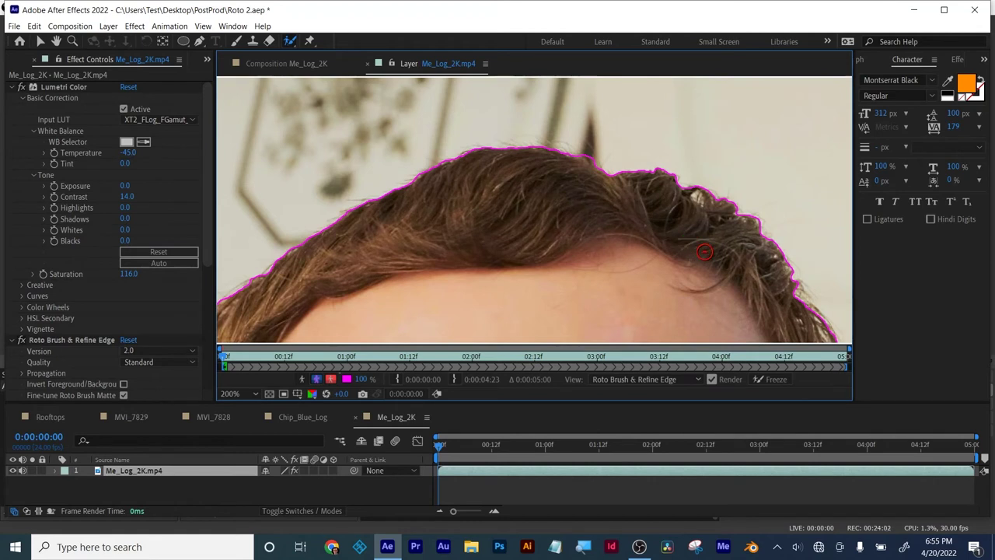
Remove background at the right jaw edge and recentre the view on the whole head.
left_click_drag(703, 251, 585, 165)
scroll(587, 202, "down", 5)
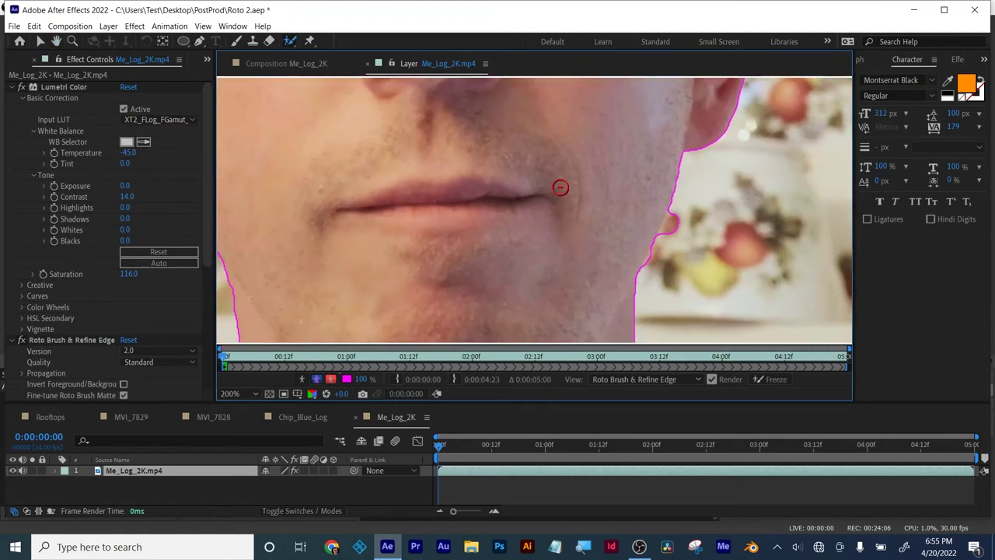
scroll(558, 194, "down", 3)
mouse_move(723, 116)
left_mouse_down()
mouse_move(708, 145)
mouse_move(718, 149)
mouse_move(694, 172)
left_mouse_up()
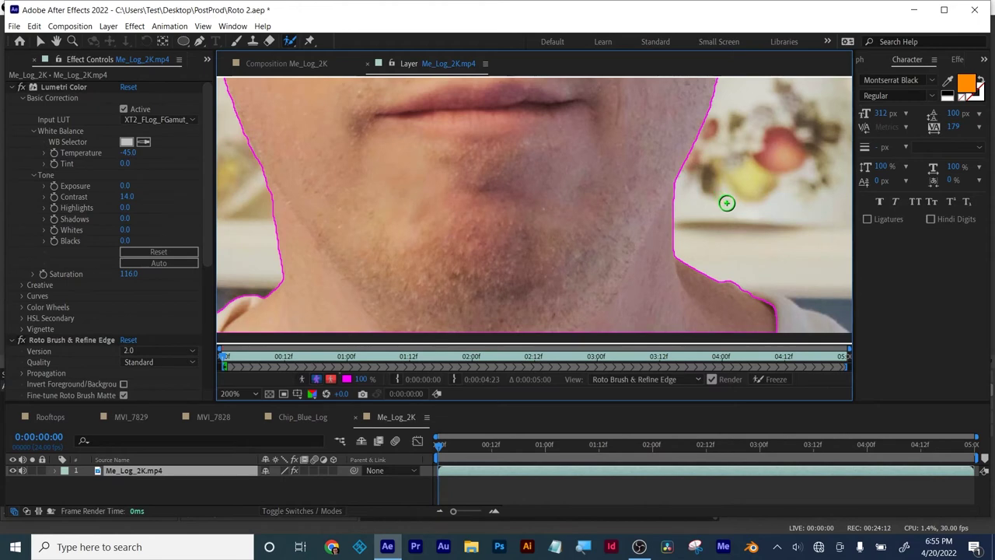
left_click_drag(731, 275, 732, 278)
scroll(588, 166, "down", 2)
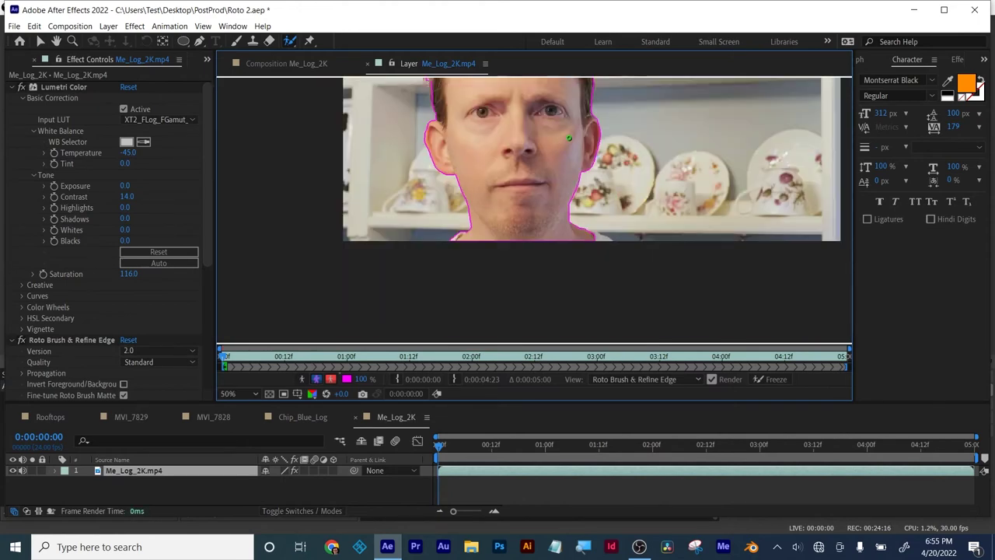
left_click_drag(569, 138, 571, 208)
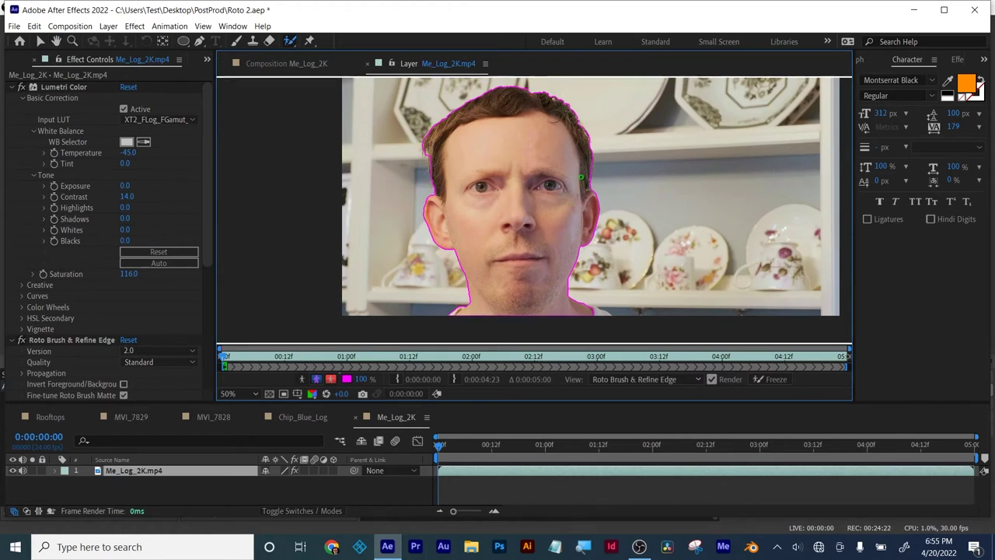
Switch to the Refine Edge Tool with a larger brush, zoomed in near the ear.
left_click(292, 42)
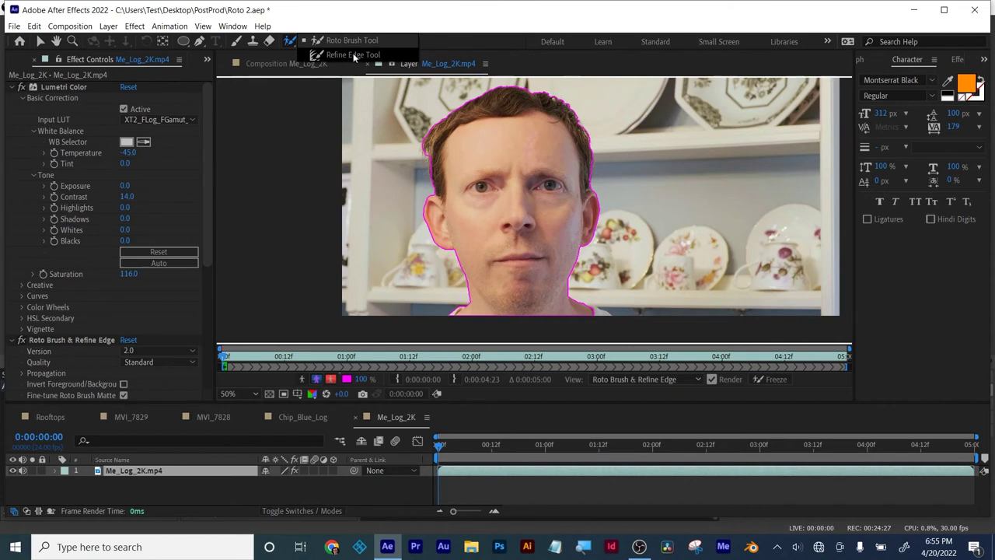
left_click(354, 55)
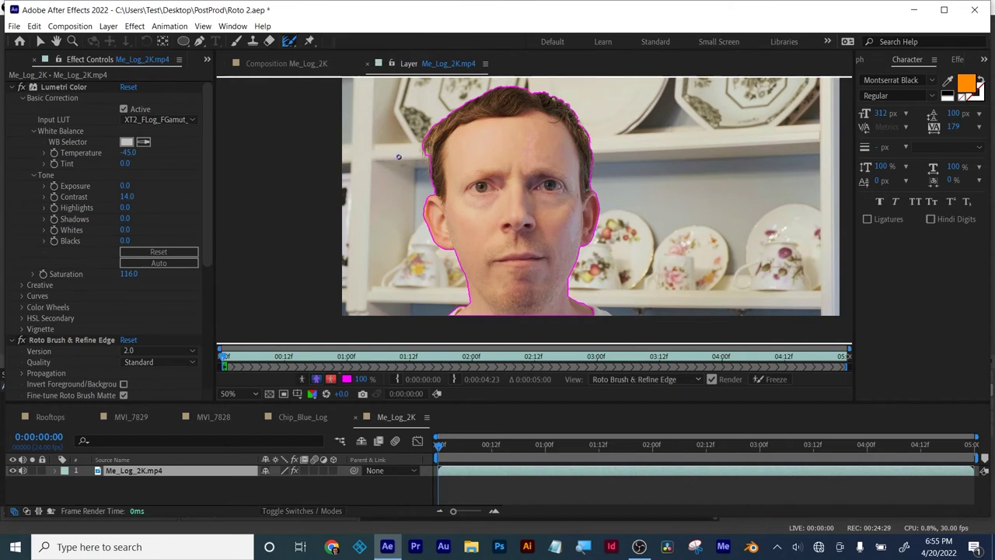
left_click_drag(397, 177, 398, 178)
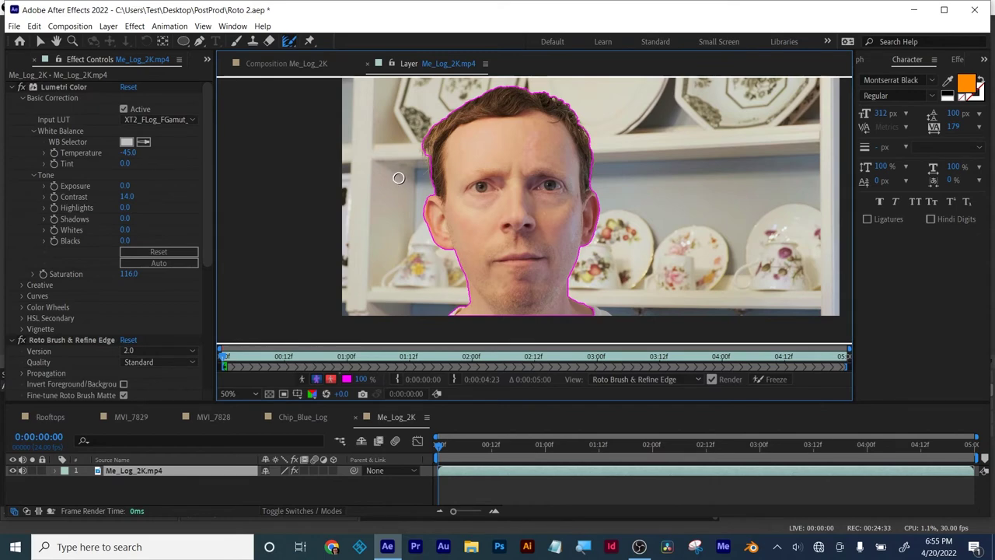
scroll(443, 189, "up", 4)
left_click_drag(391, 169, 674, 308)
scroll(660, 318, "down", 2)
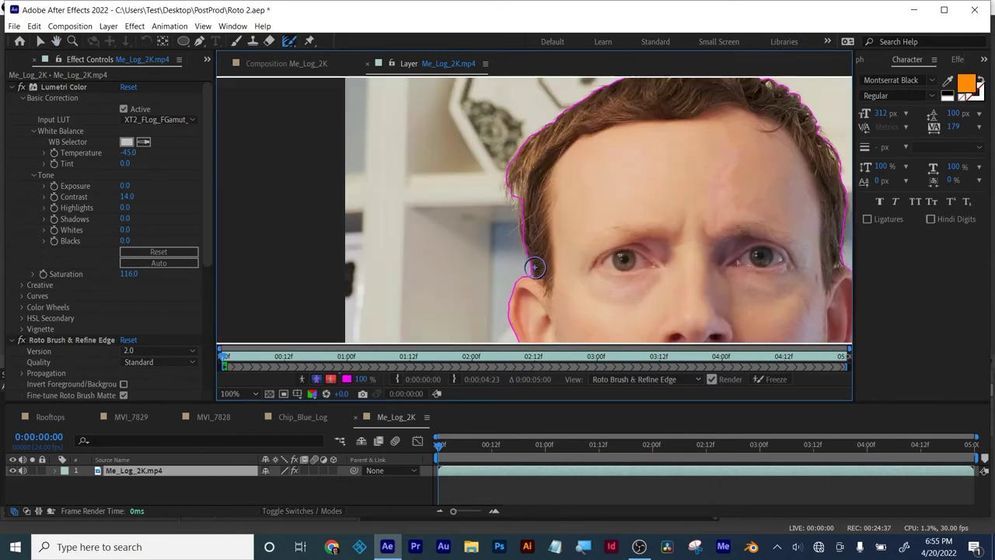
Paint Refine Edge strokes along the hair beside the ear and the right side of the hairline.
mouse_move(534, 268)
left_mouse_down()
mouse_move(510, 161)
mouse_move(536, 131)
mouse_move(611, 85)
left_mouse_up()
mouse_move(689, 140)
left_mouse_down()
mouse_move(671, 161)
mouse_move(575, 189)
left_mouse_up()
mouse_move(718, 299)
left_mouse_down()
mouse_move(727, 311)
mouse_move(721, 210)
mouse_move(672, 139)
mouse_move(644, 125)
mouse_move(546, 109)
mouse_move(491, 144)
left_mouse_up()
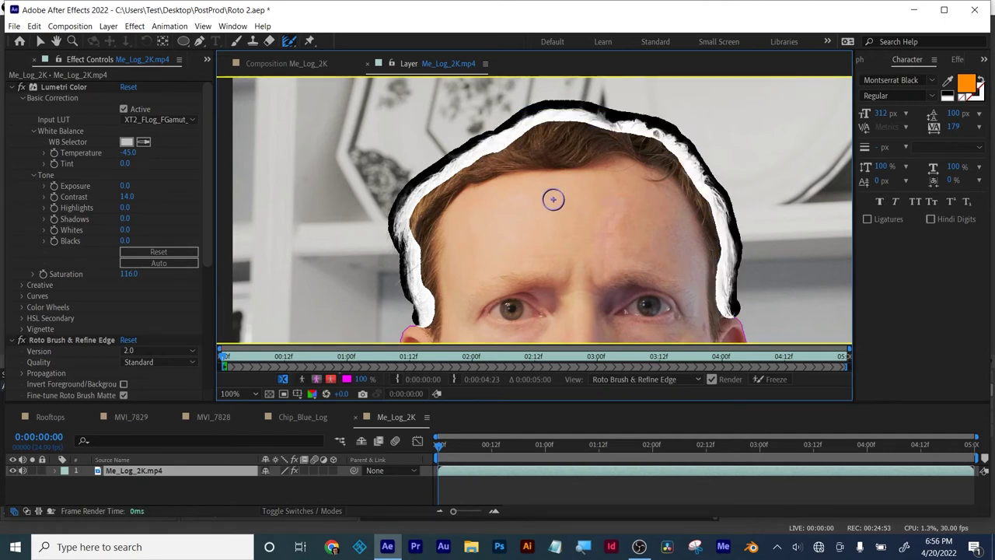
scroll(530, 254, "down", 2)
scroll(531, 256, "up", 2)
left_click_drag(531, 256, 544, 226)
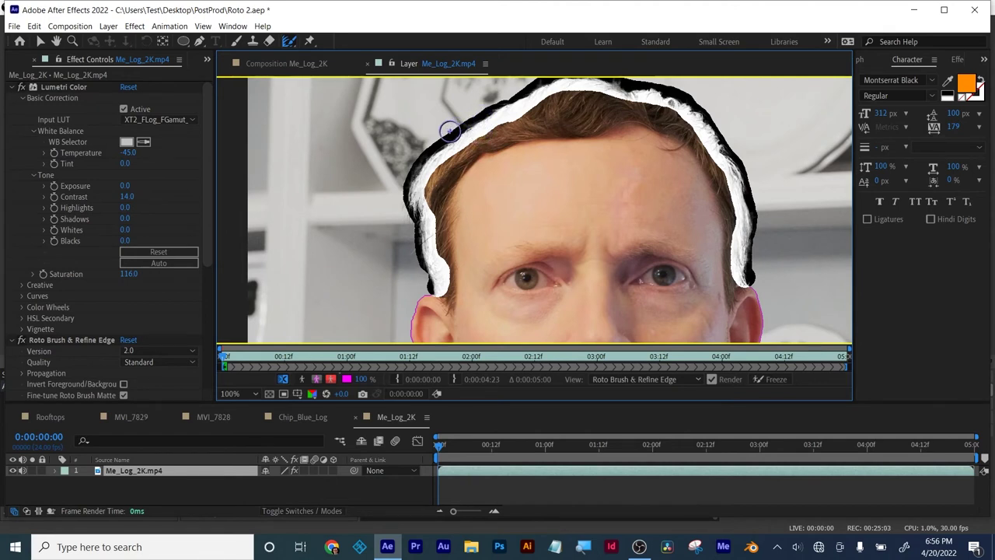
Propagate the refined hair matte to frame 2 and collapse the Lumetri Color settings.
left_click(234, 356)
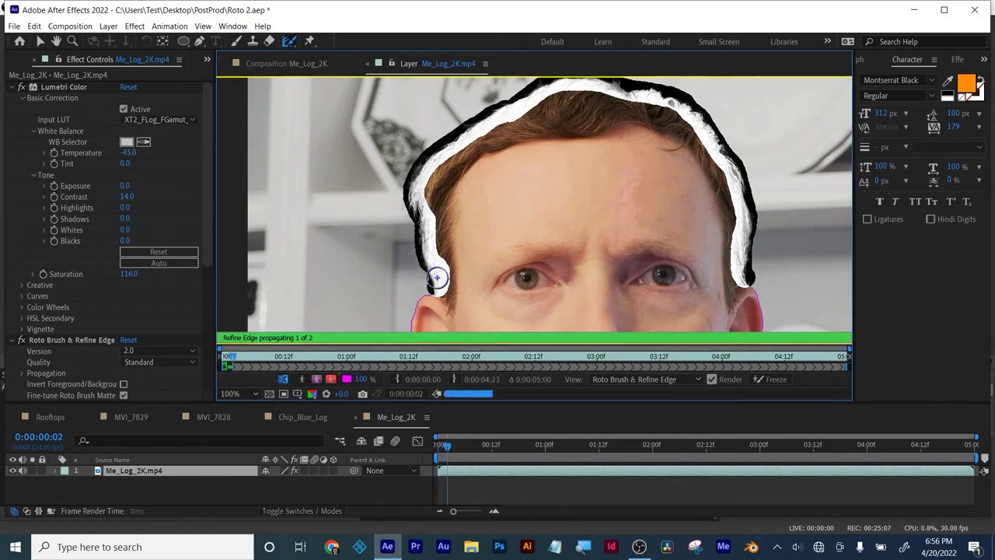
scroll(446, 272, "down", 2)
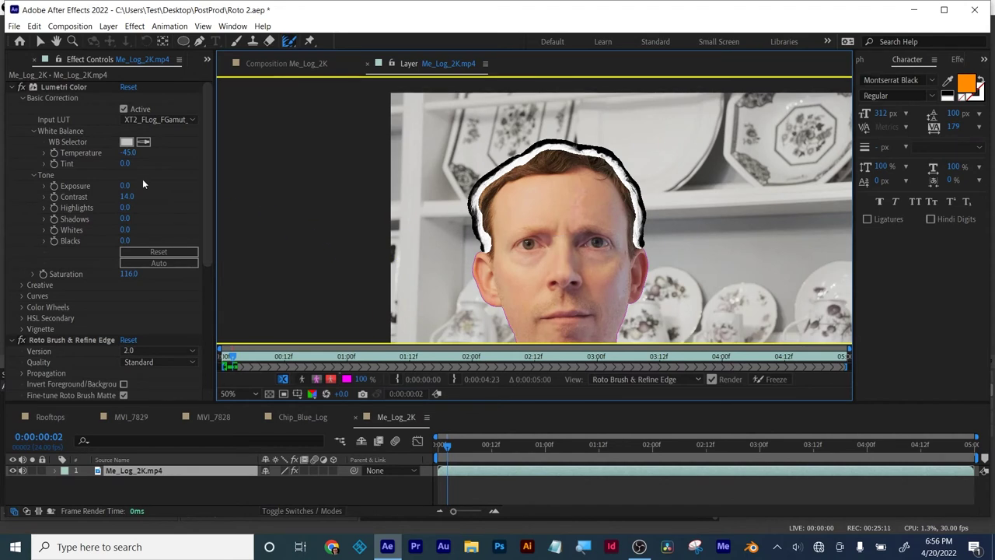
scroll(55, 231, "down", 4)
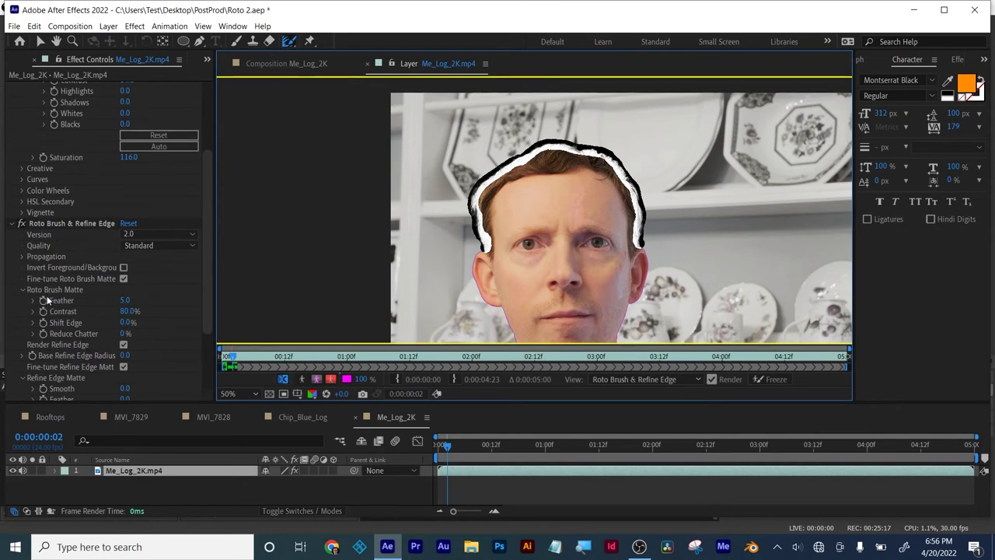
scroll(63, 218, "up", 1)
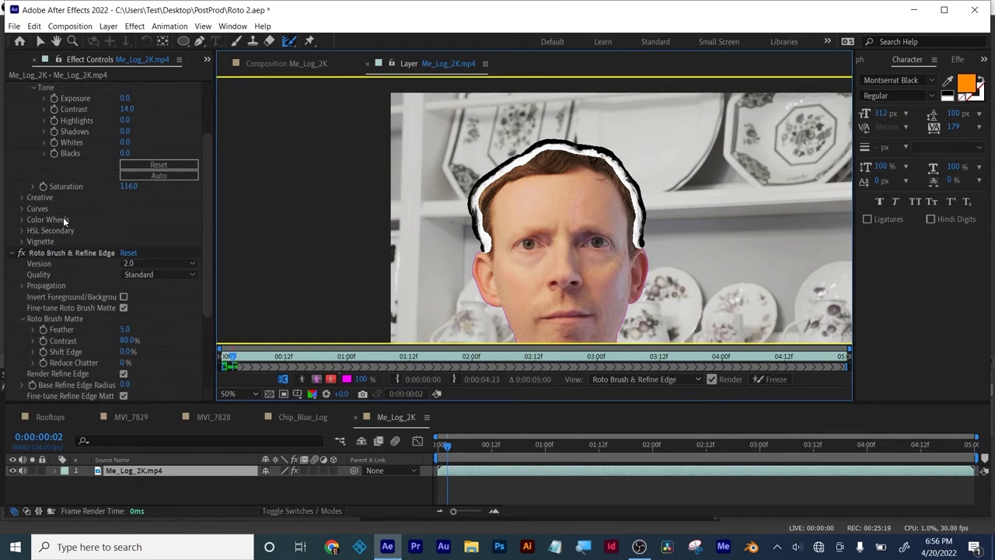
scroll(64, 220, "up", 3)
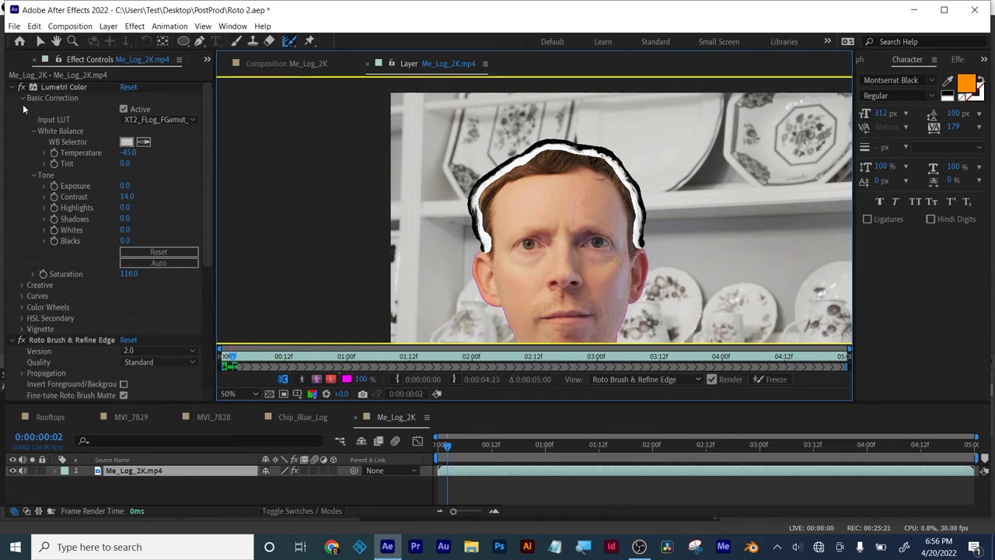
left_click(12, 89)
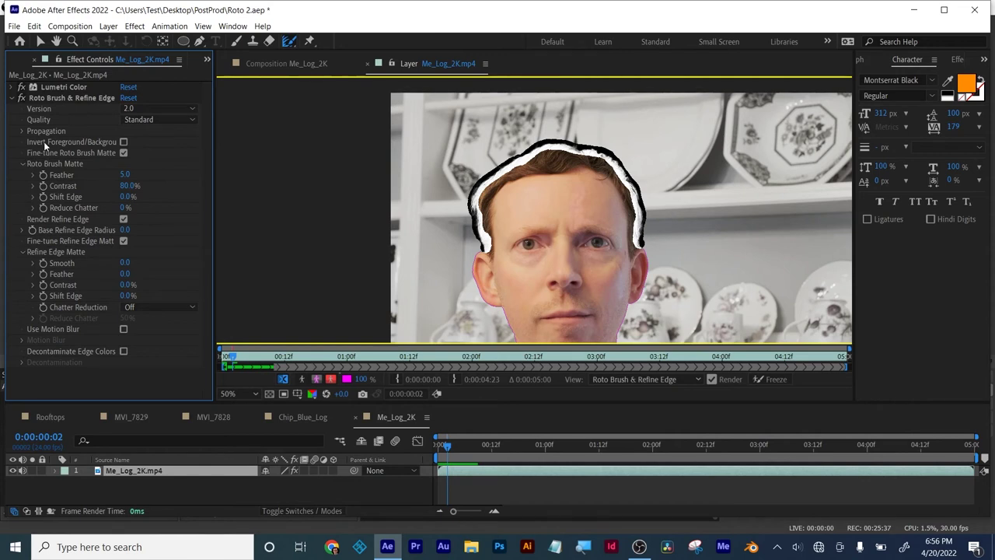
Lower the Propagation Search Radius from 30 to 17, with search region and Classic Controls shown only while adjusting.
left_click(23, 132)
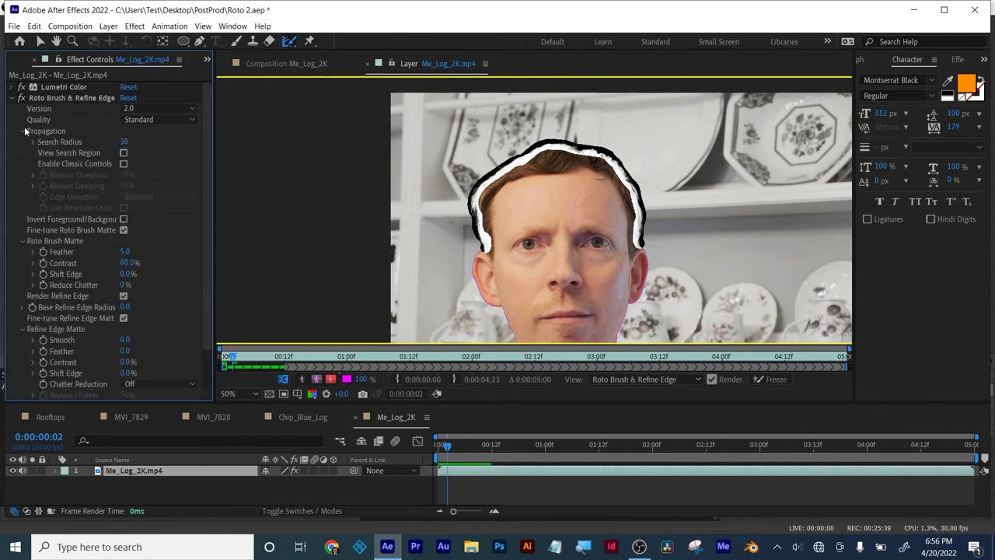
left_click(123, 153)
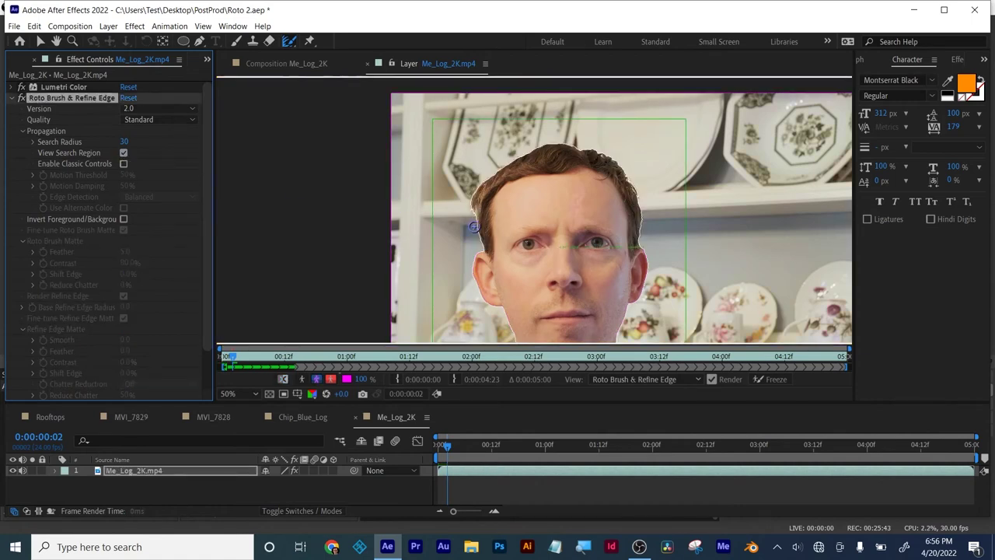
key("period")
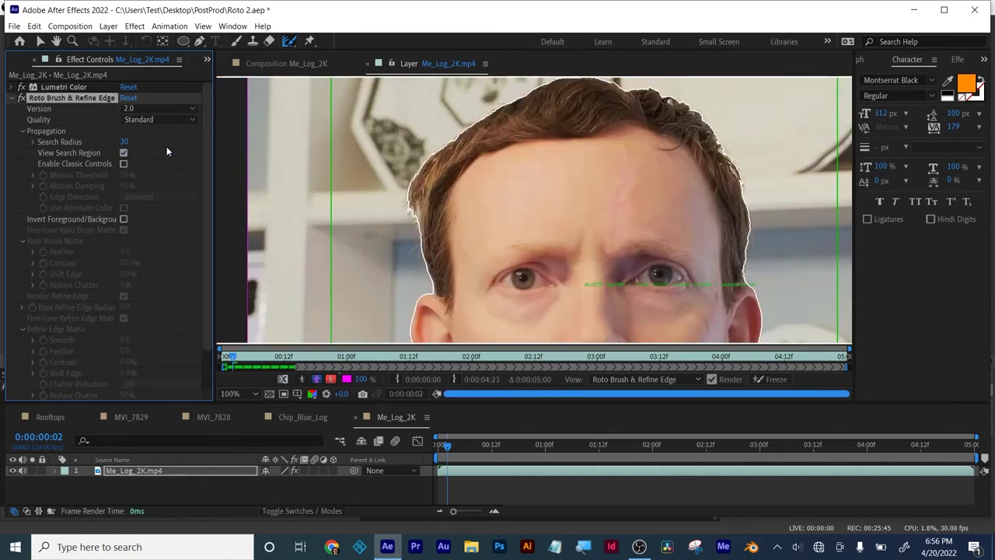
left_click_drag(124, 141, 82, 152)
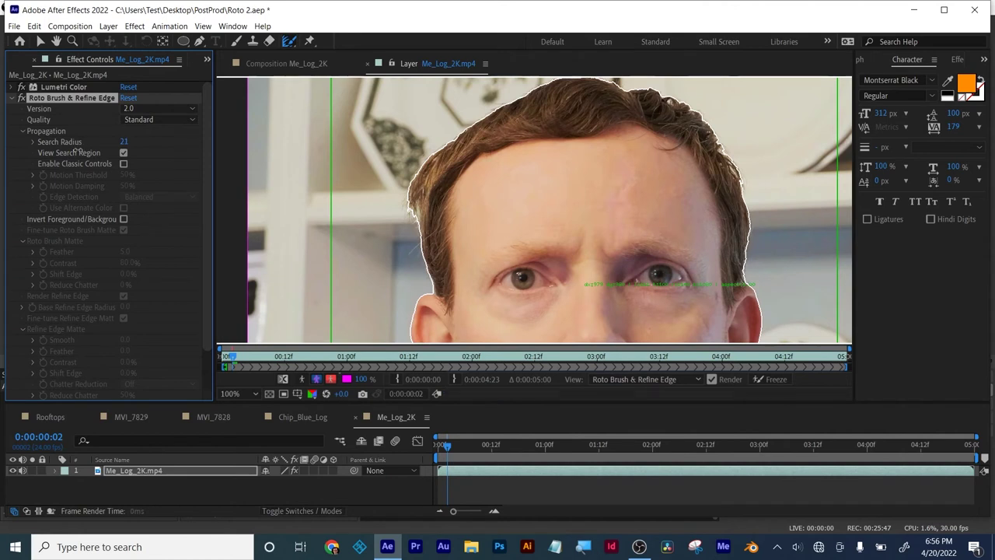
left_click(123, 164)
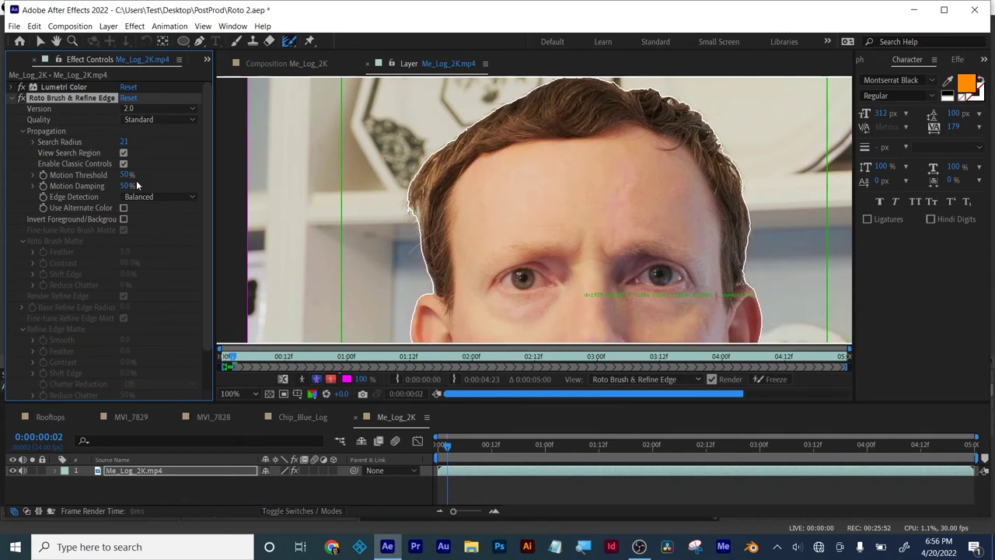
scroll(277, 204, "down", 2)
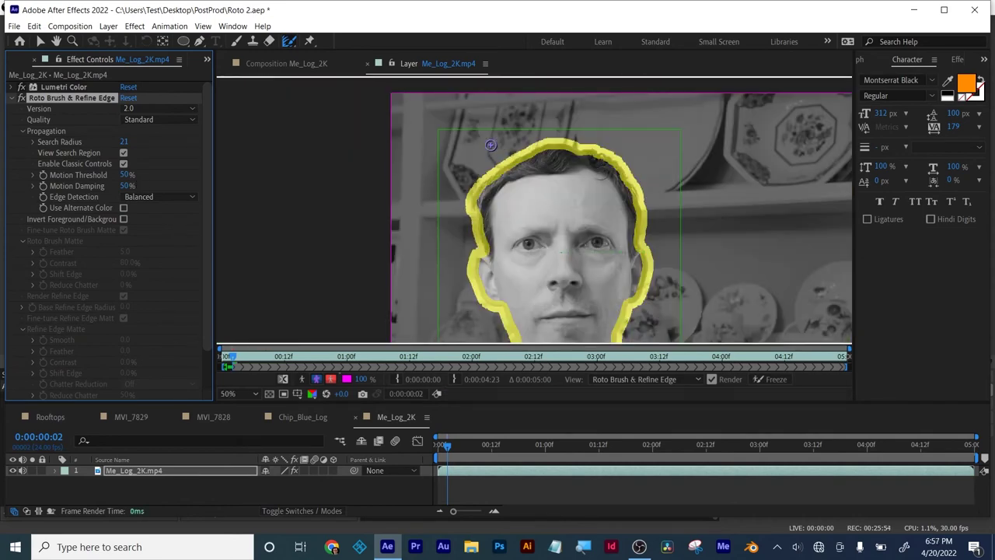
left_click_drag(132, 142, 115, 144)
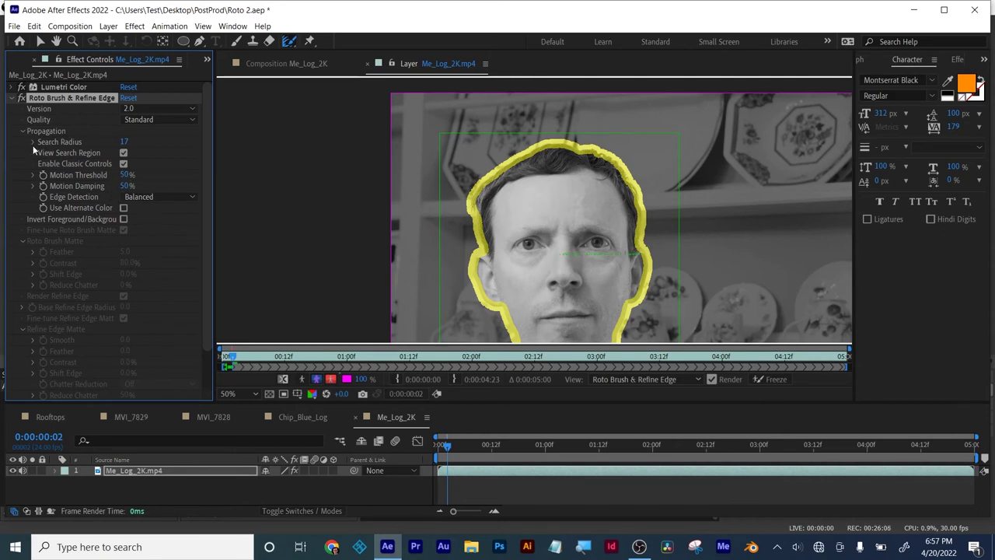
left_click(123, 153)
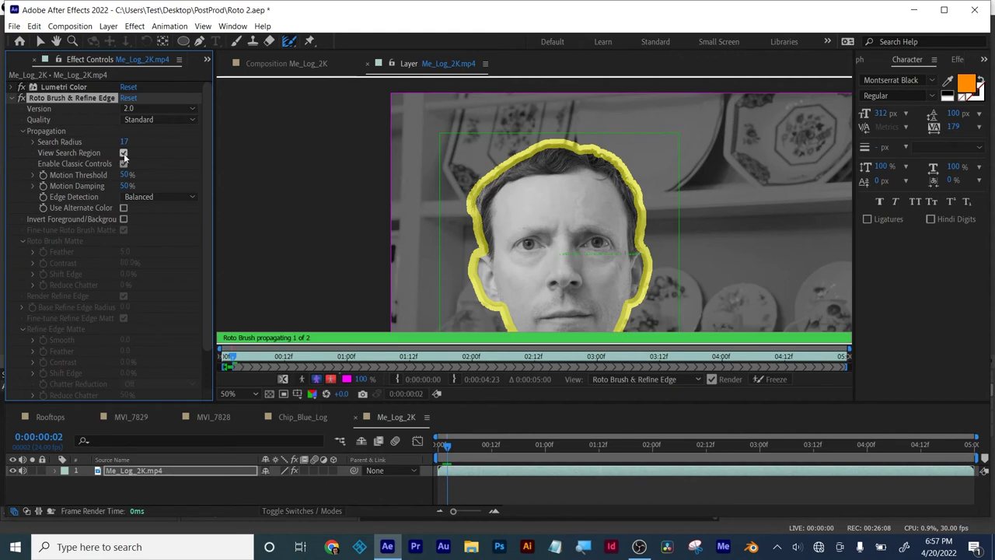
left_click(123, 164)
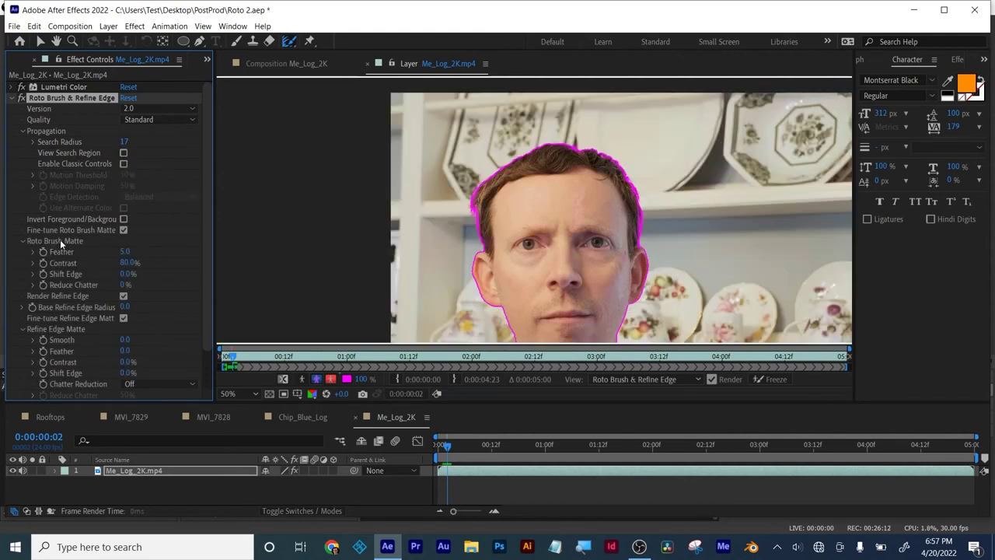
Set Refine Edge Smooth to 2.2 and propagate the face matte through frames 6, 12 and 16.
scroll(60, 229, "down", 3)
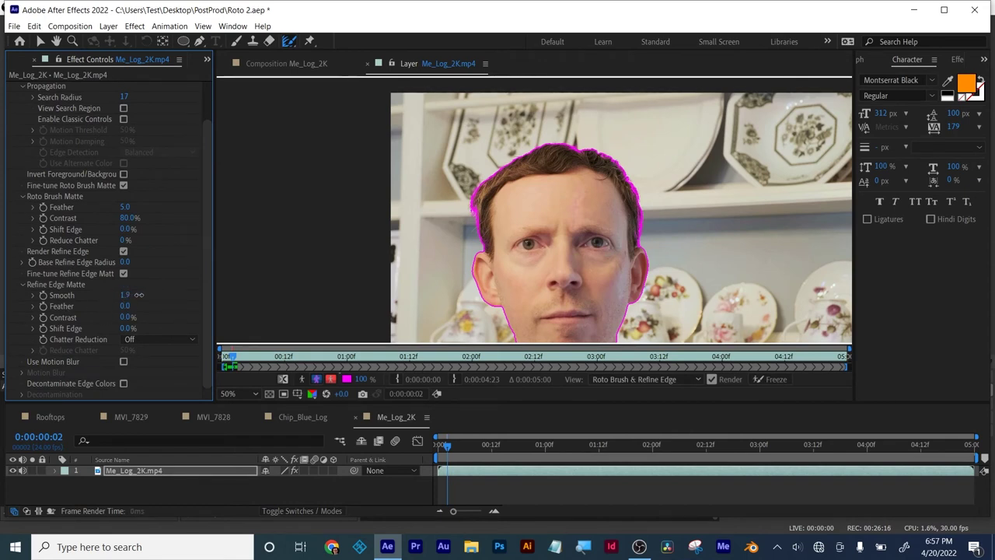
left_click_drag(139, 294, 139, 298)
left_click_drag(237, 358, 271, 359)
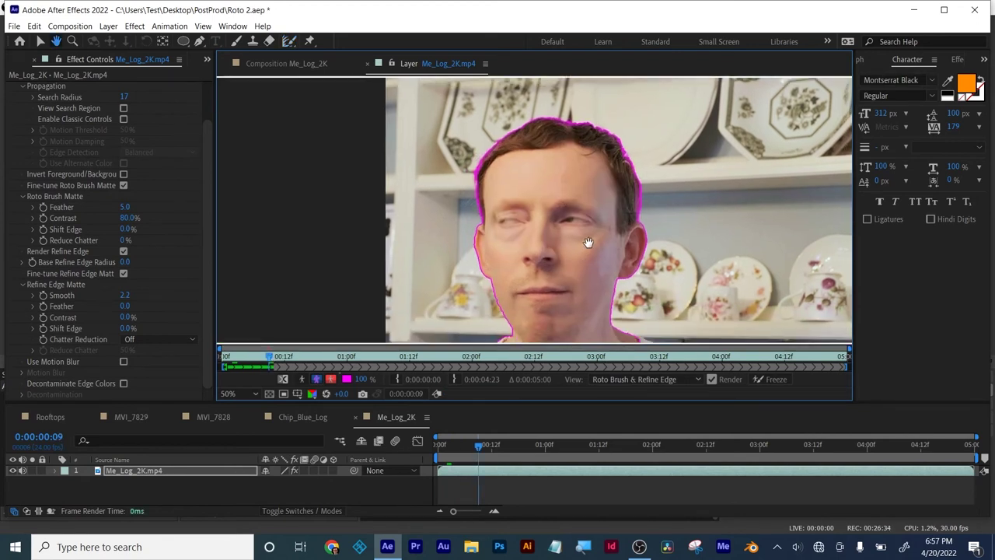
scroll(586, 228, "down", 1)
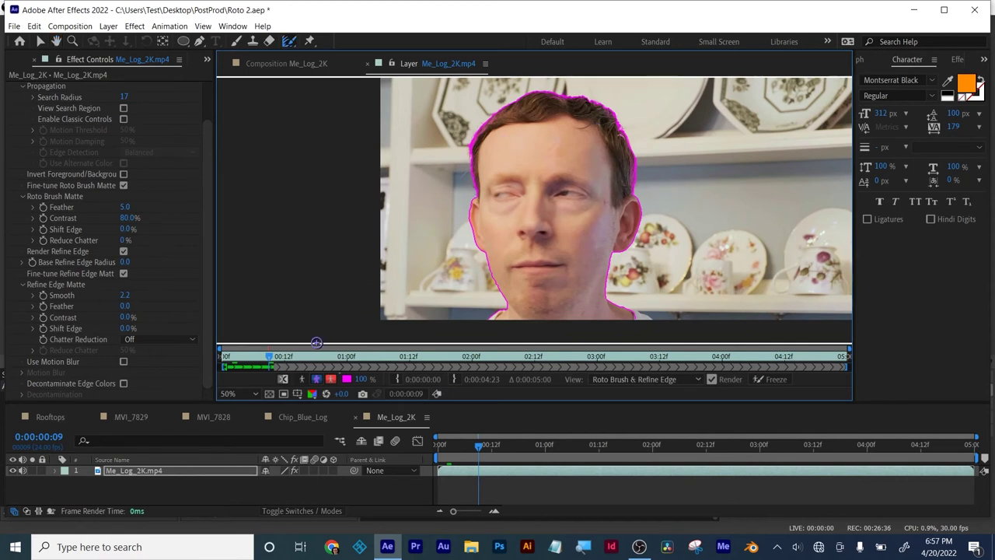
left_click(285, 356)
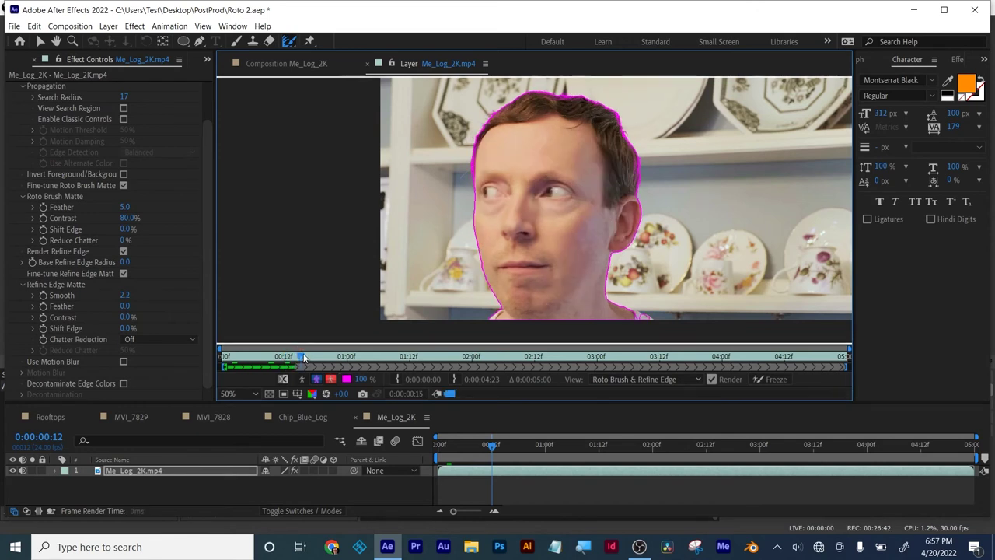
left_click(305, 356)
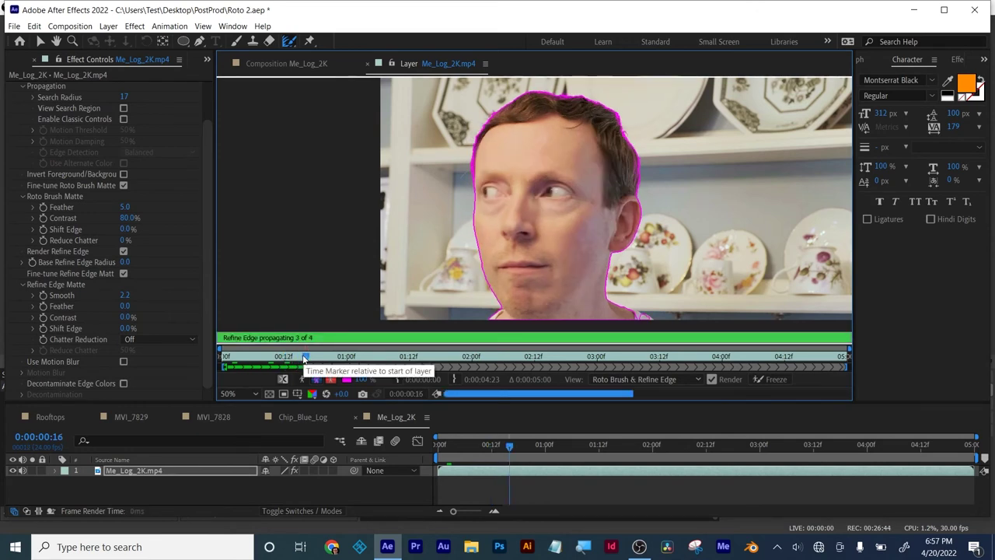
Freeze the Roto Brush propagation, close the Layer viewer and deselect Me_Log_2K.mp4.
left_click(772, 379)
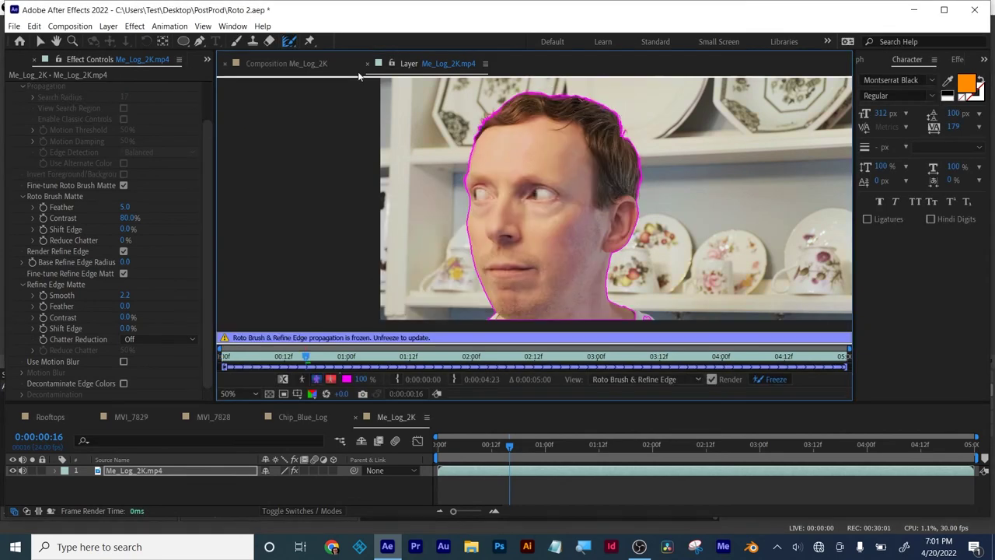
left_click(368, 62)
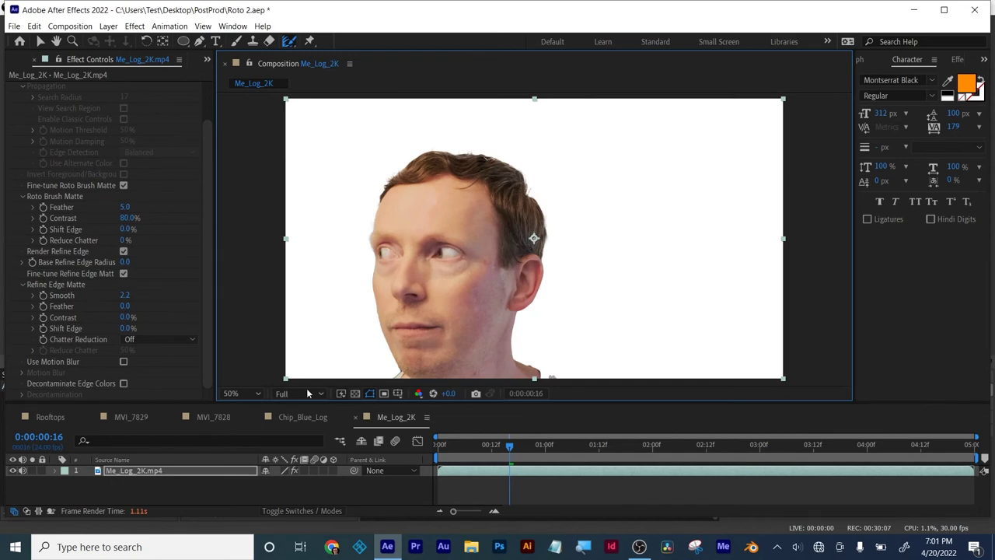
left_click(120, 488)
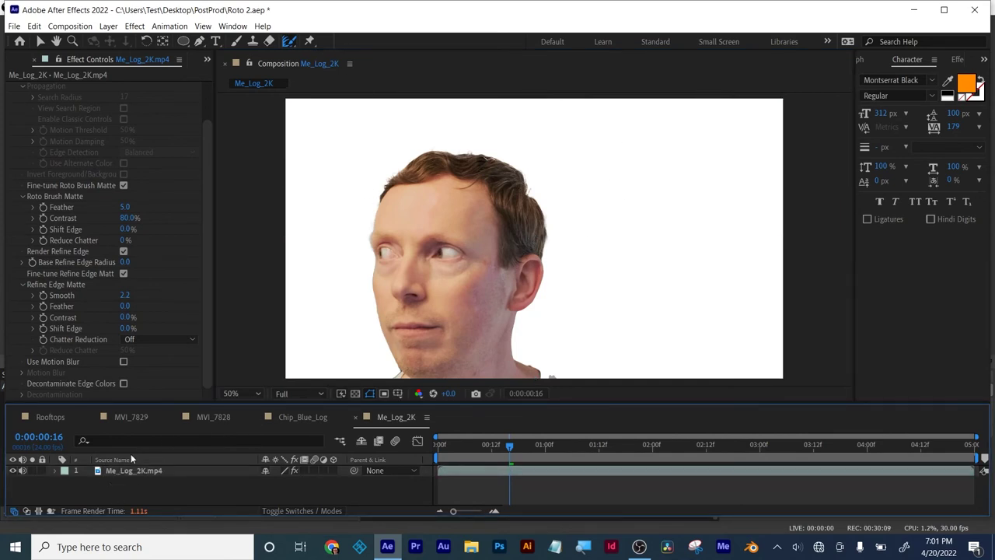
Create a new red solid layer in the Me_Log_2K composition.
left_click(108, 25)
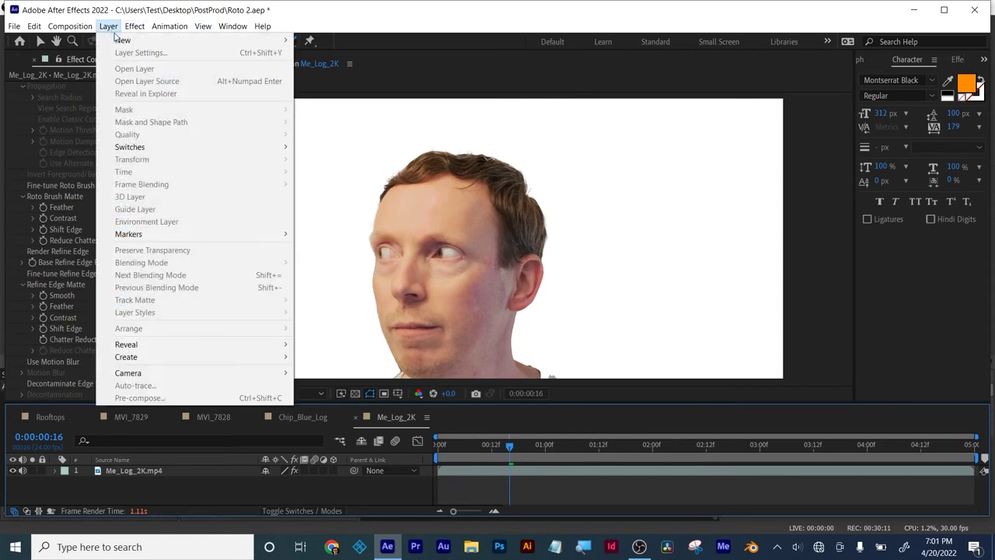
mouse_move(119, 42)
left_click(319, 52)
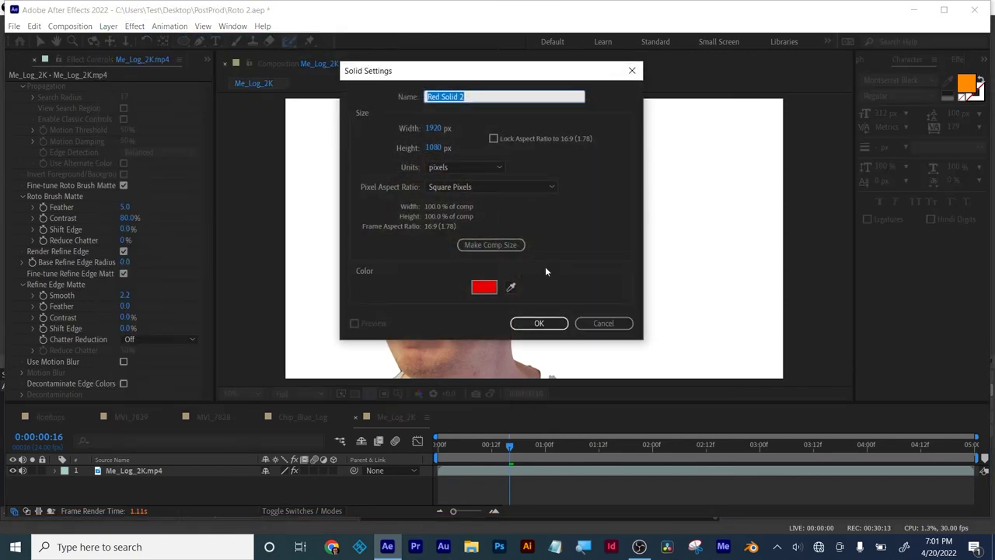
left_click(539, 324)
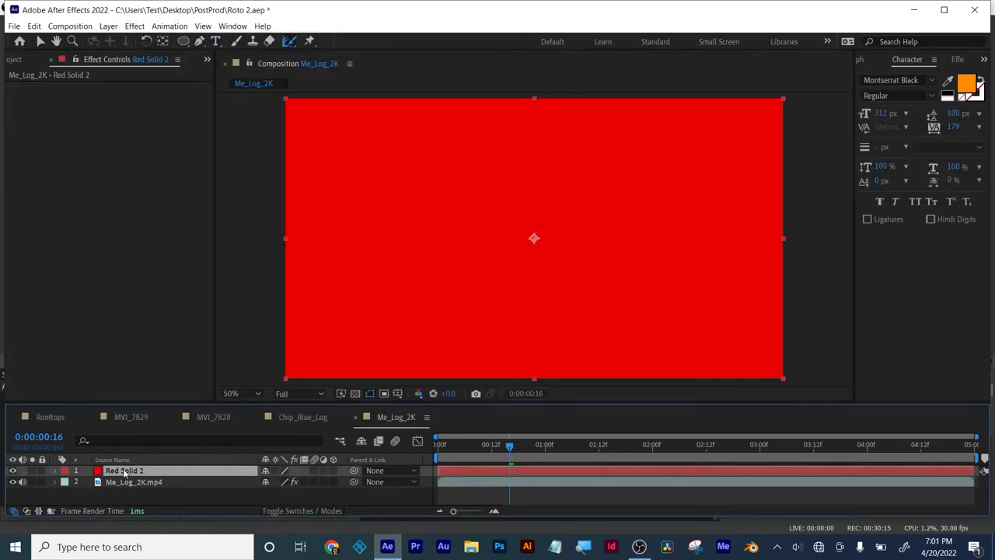
Bring the orange TEXT layer from Chip_Blue_Log into Me_Log_2K.
left_click(292, 418)
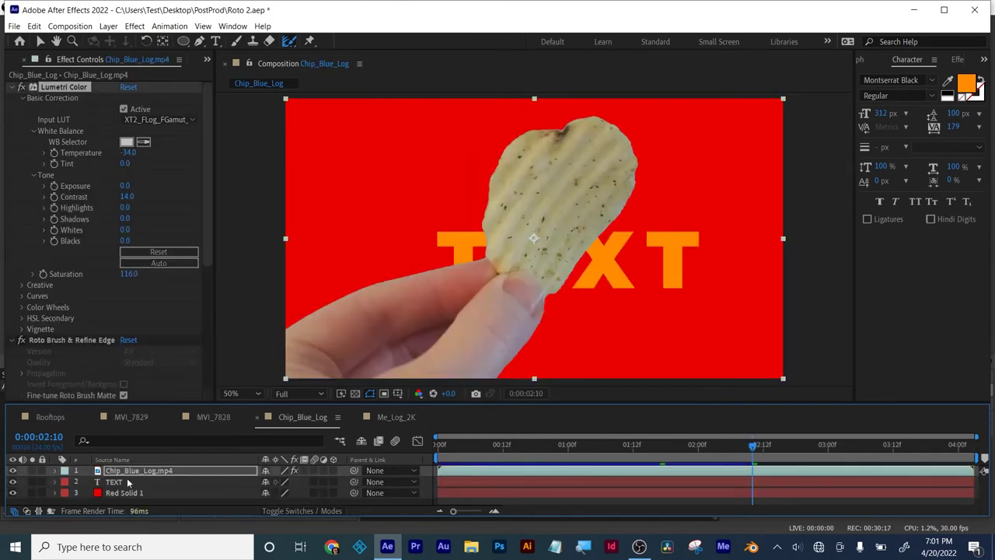
left_click(117, 482)
left_click(381, 415)
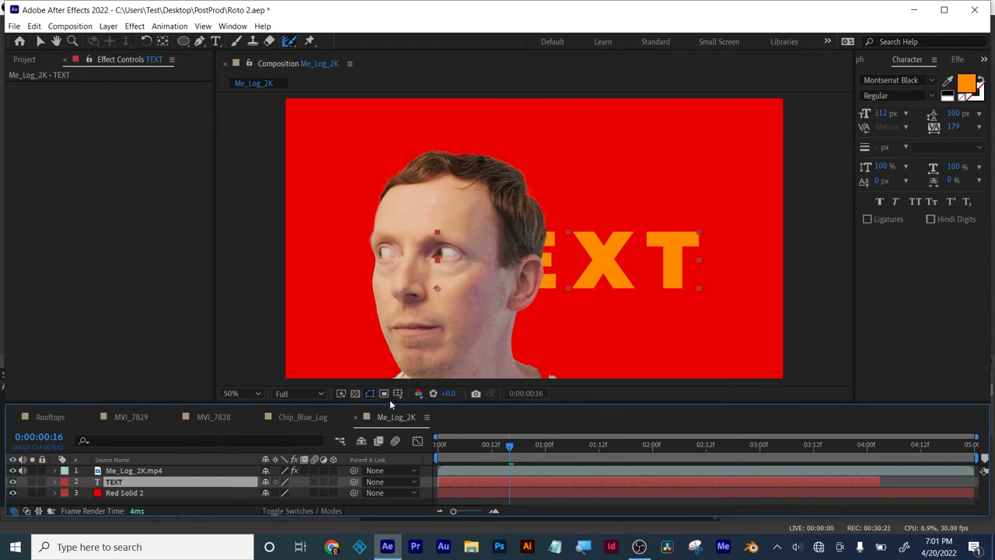
Scrub from the first frame to frame 12 to preview the cut-out head over the text and solid.
left_click_drag(505, 453, 420, 462)
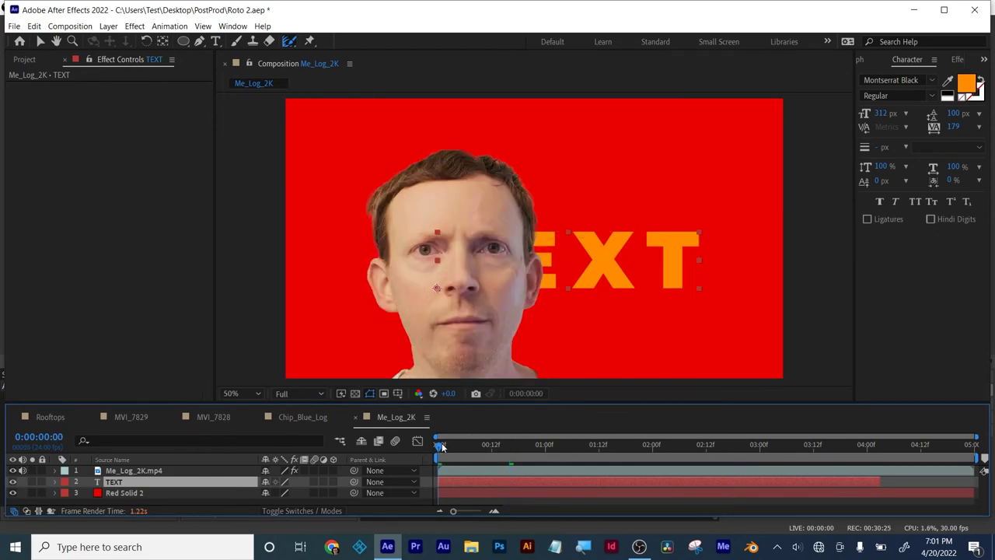
left_click_drag(441, 447, 469, 447)
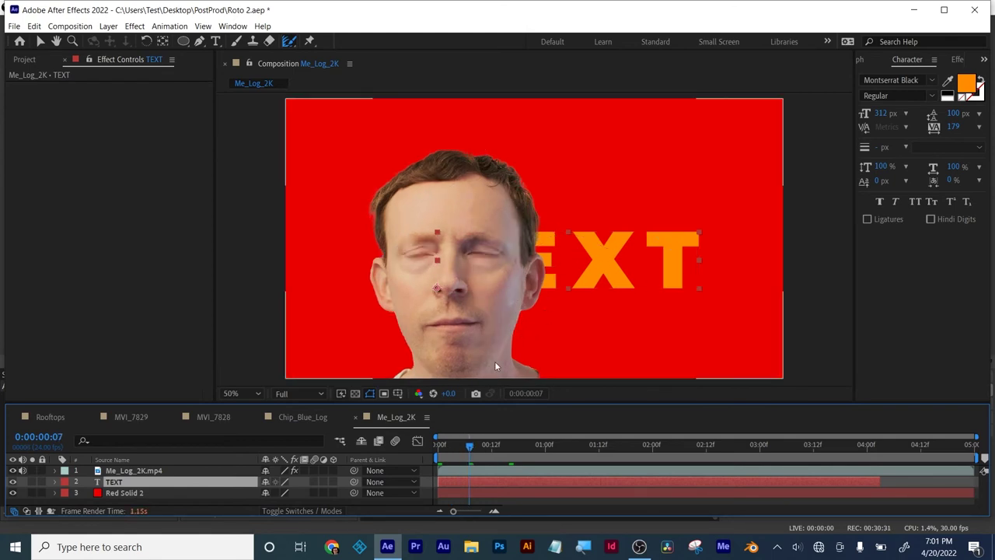
left_click_drag(484, 450, 491, 446)
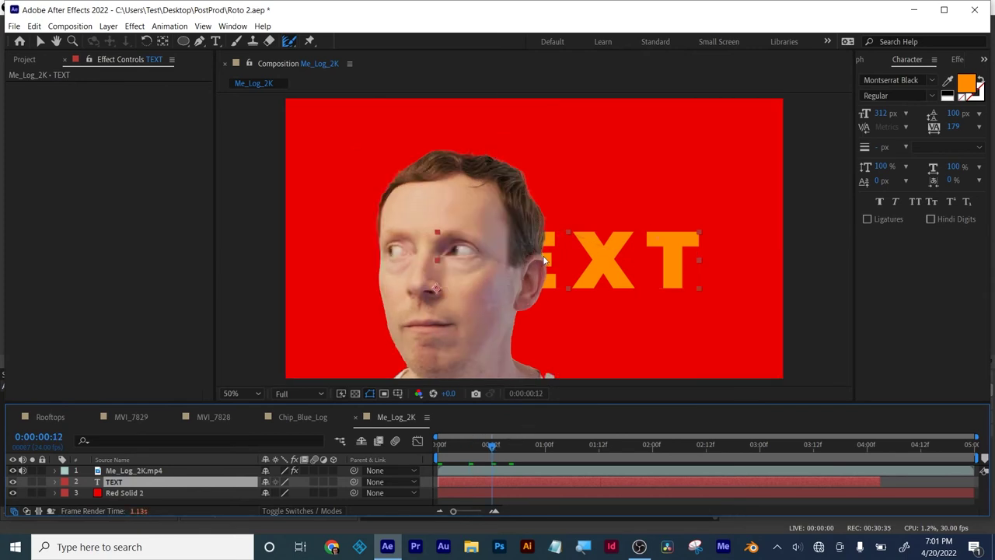
left_click(132, 472)
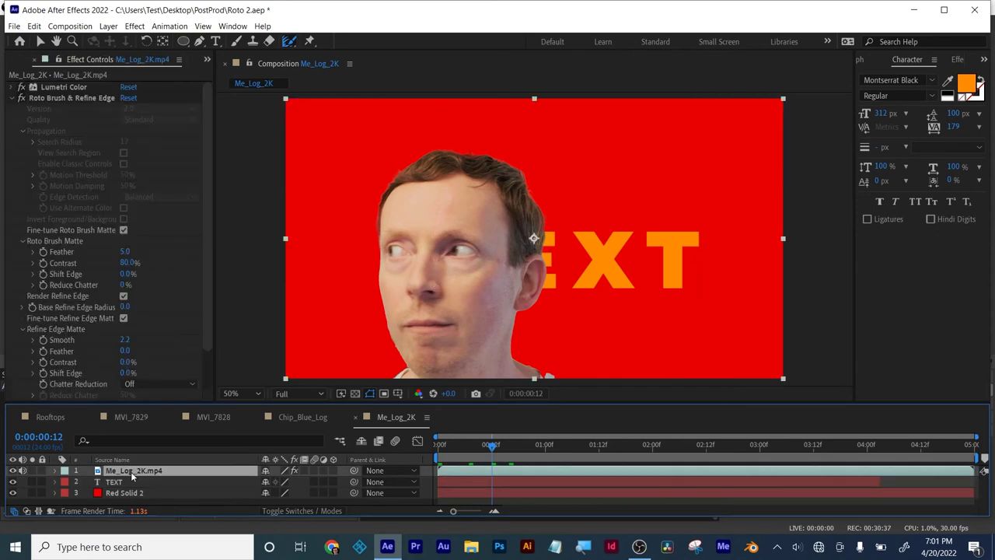
scroll(61, 146, "down", 2)
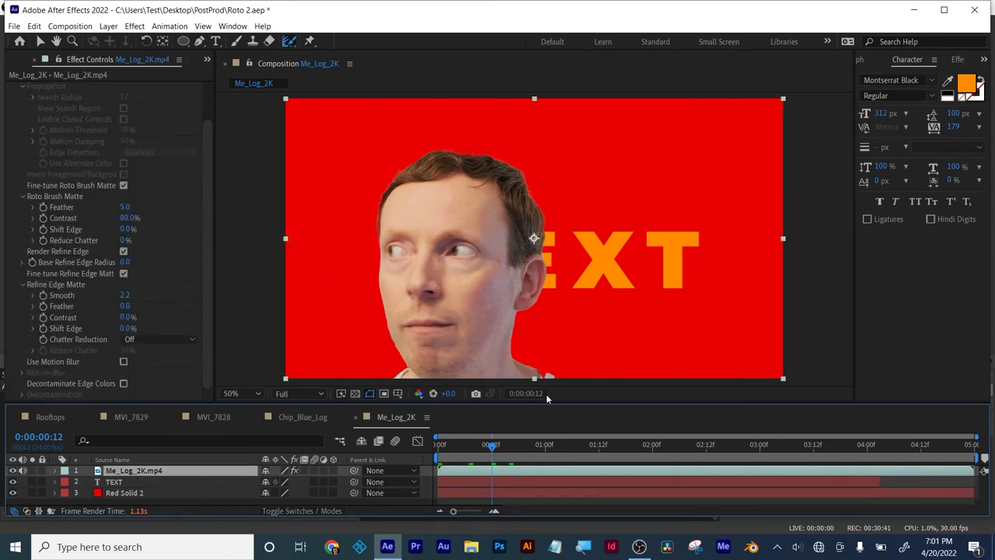
left_click(526, 502)
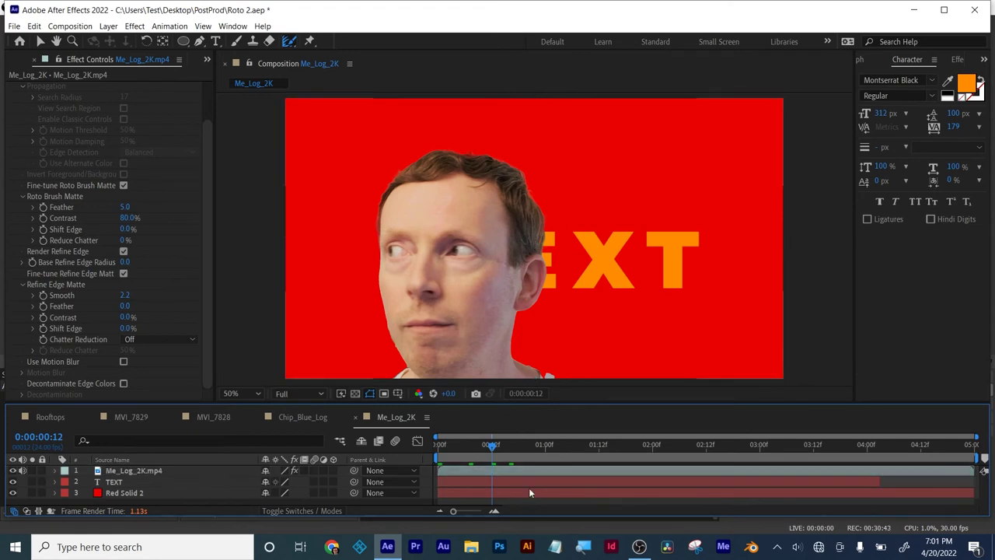
left_click_drag(491, 442, 478, 444)
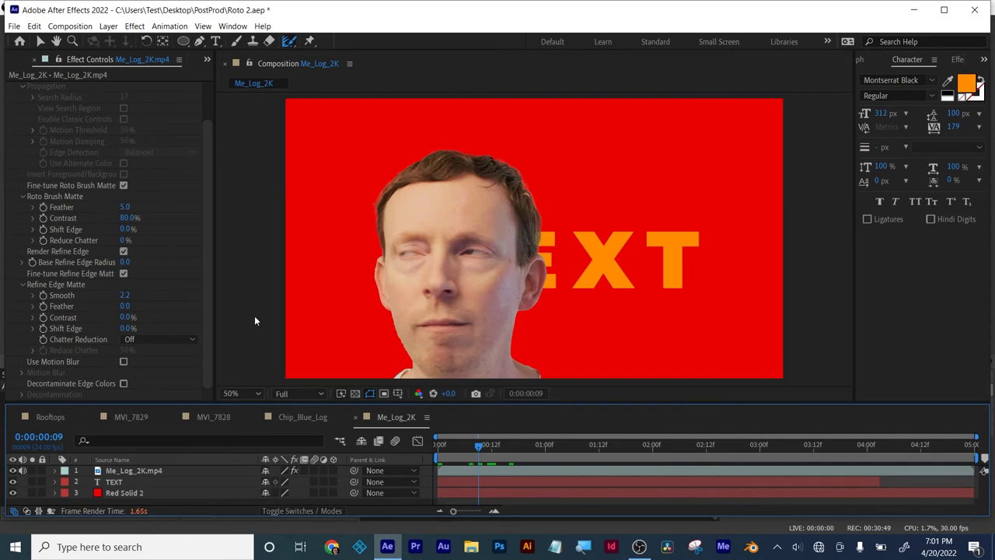
Create the Chip_Blue_Log 2 composition from the Chip_Blue_Log.mp4 footage.
left_click(207, 59)
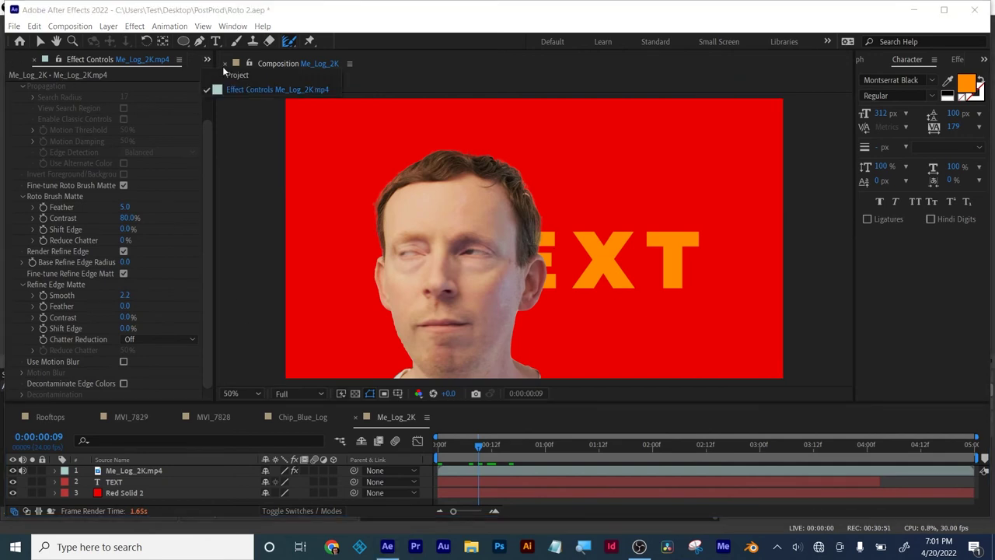
left_click(230, 72)
left_click(48, 362)
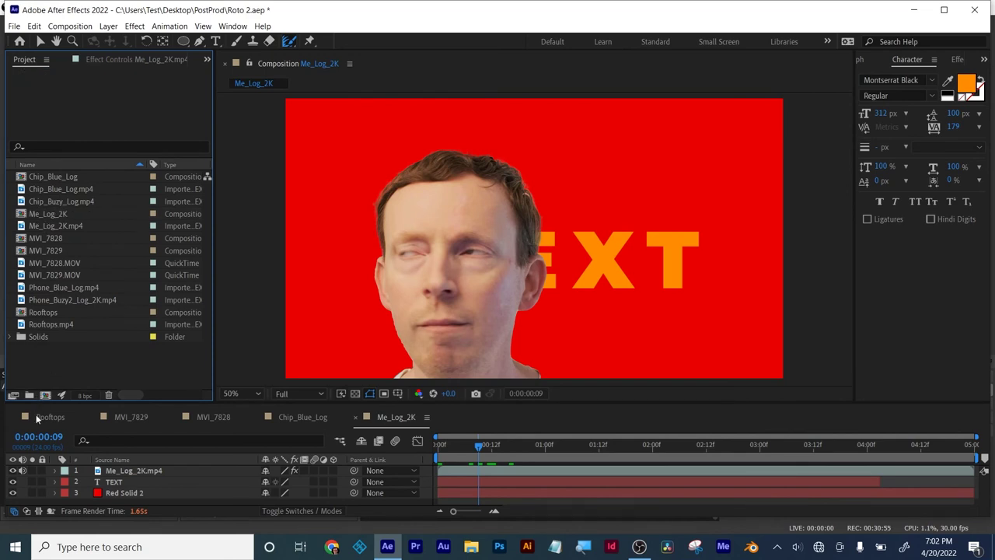
left_click(51, 176)
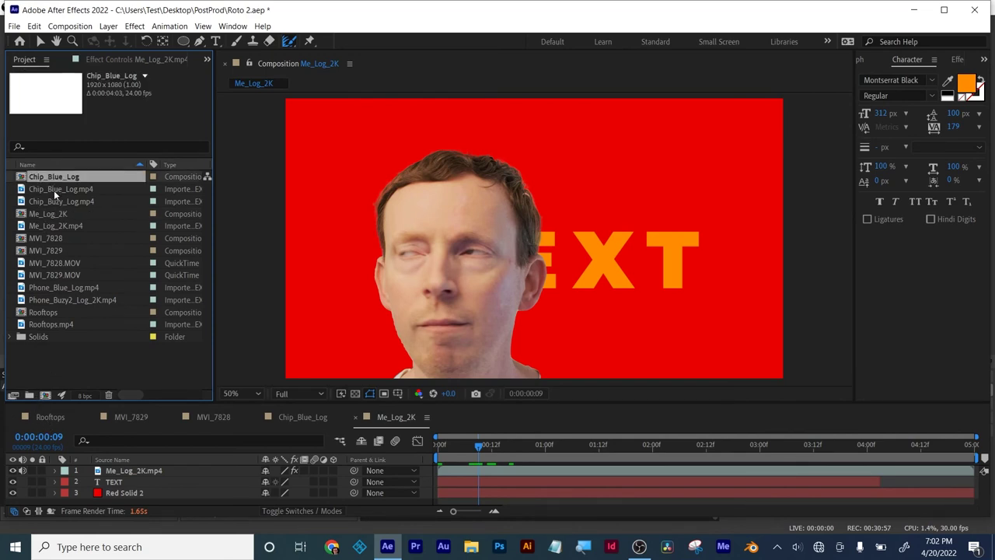
left_click(56, 189)
left_click_drag(53, 187, 47, 395)
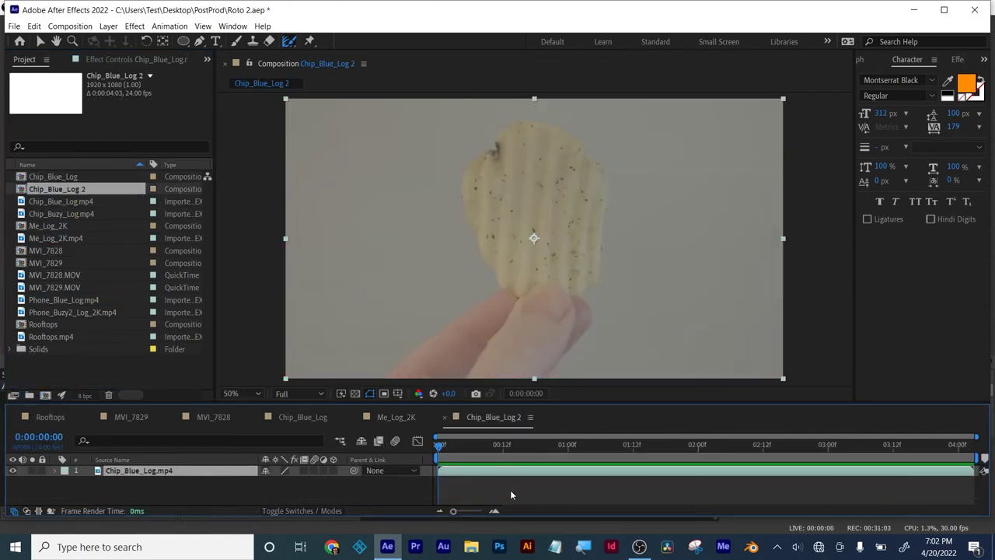
Copy Lumetri Color from the Chip_Blue_Log layer and paste it into Chip_Blue_Log 2.
left_click(53, 418)
left_click(134, 419)
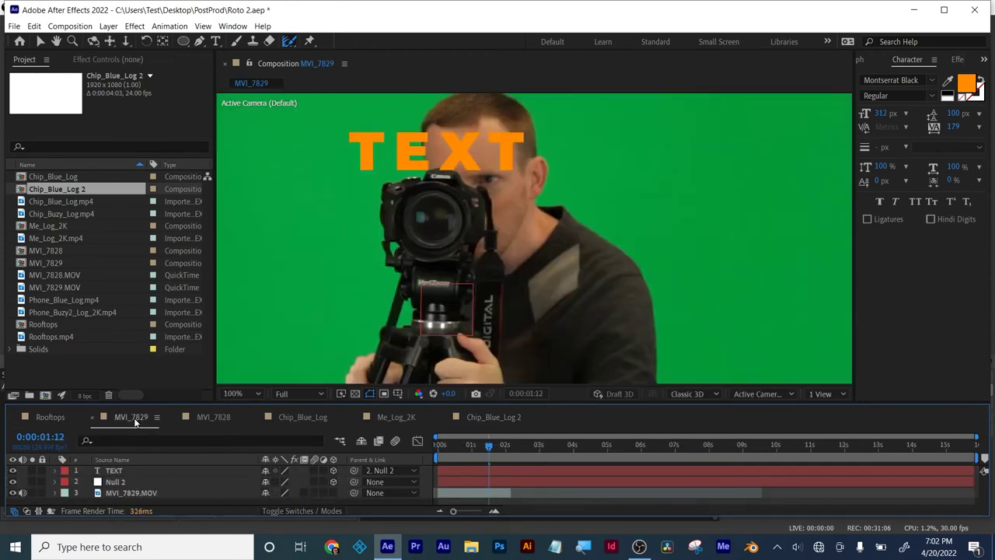
left_click(301, 417)
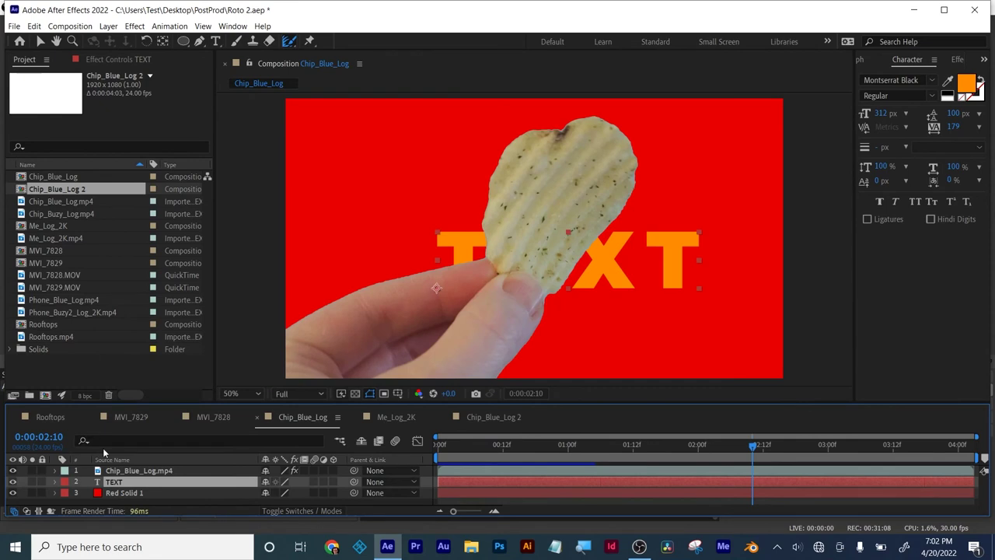
left_click(127, 470)
left_click(116, 59)
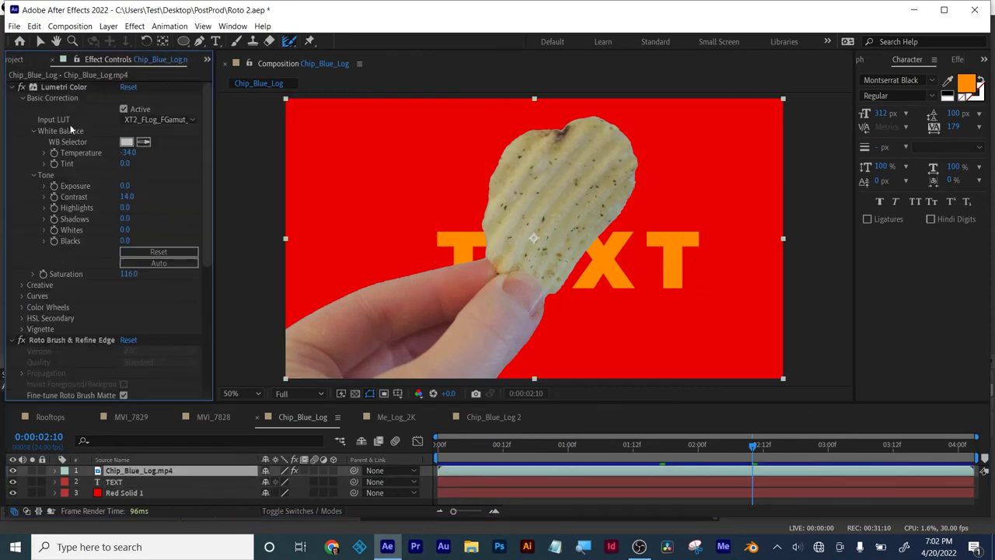
left_click(48, 89)
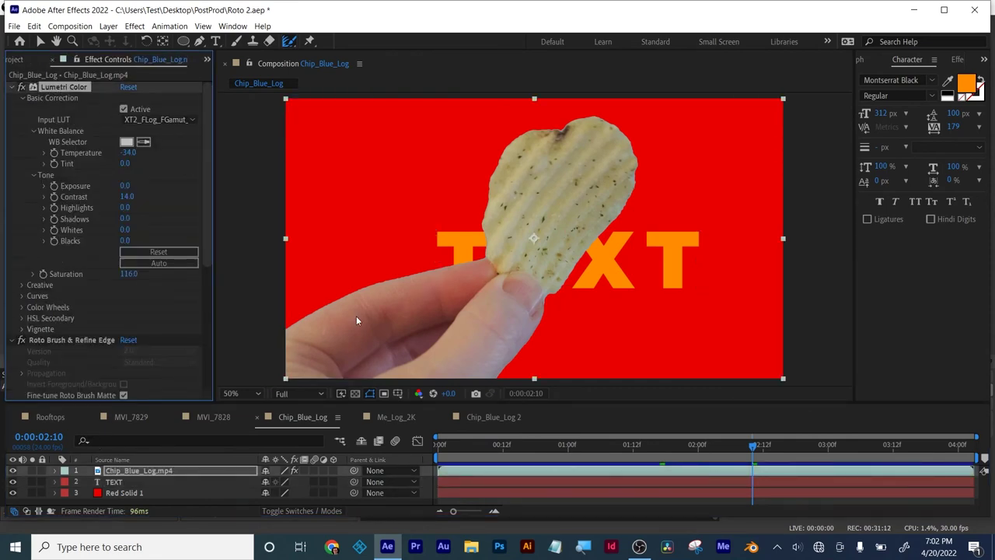
left_click(480, 419)
key("ctrl+v")
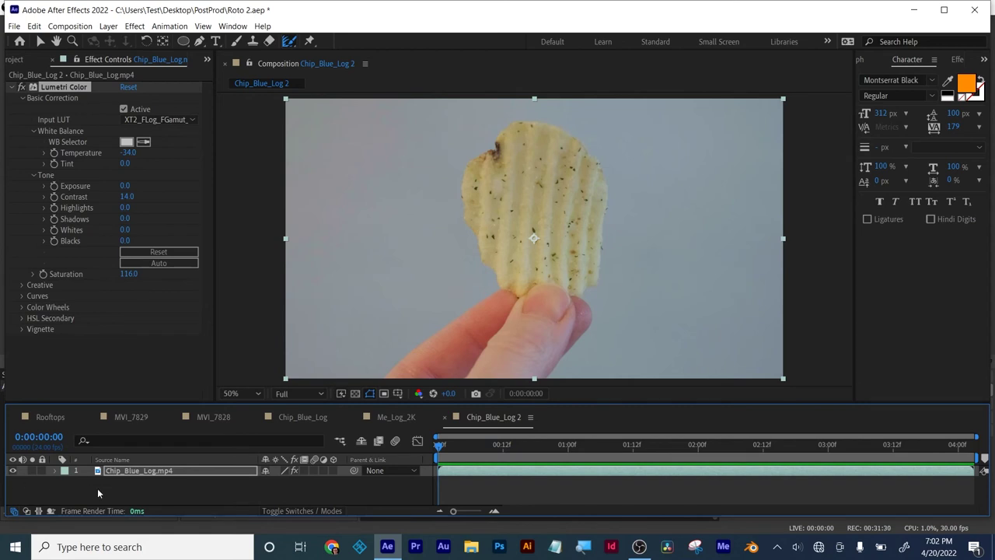
Duplicate the graded Chip_Blue_Log.mp4 layer with Ctrl+D.
left_click(119, 472)
key("ctrl+d")
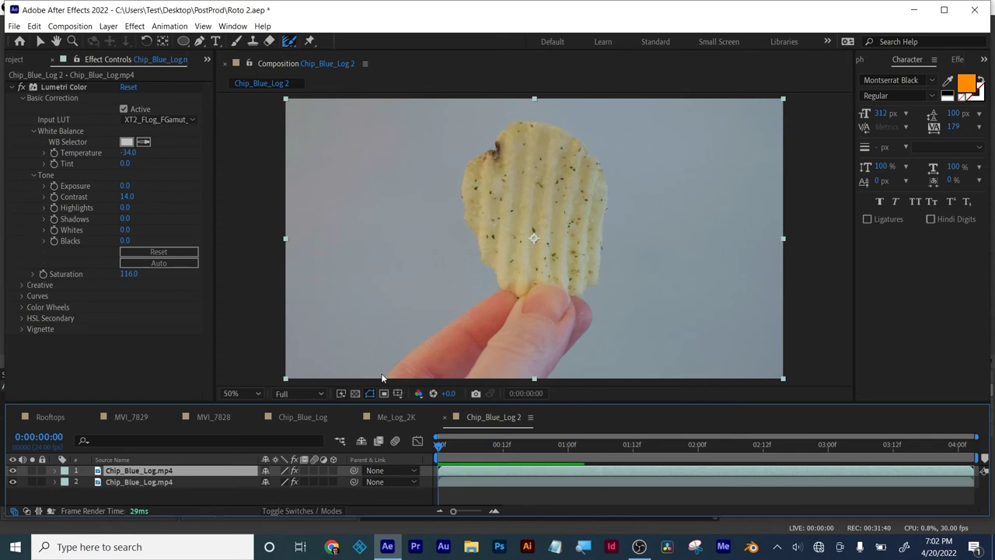
left_click(199, 41)
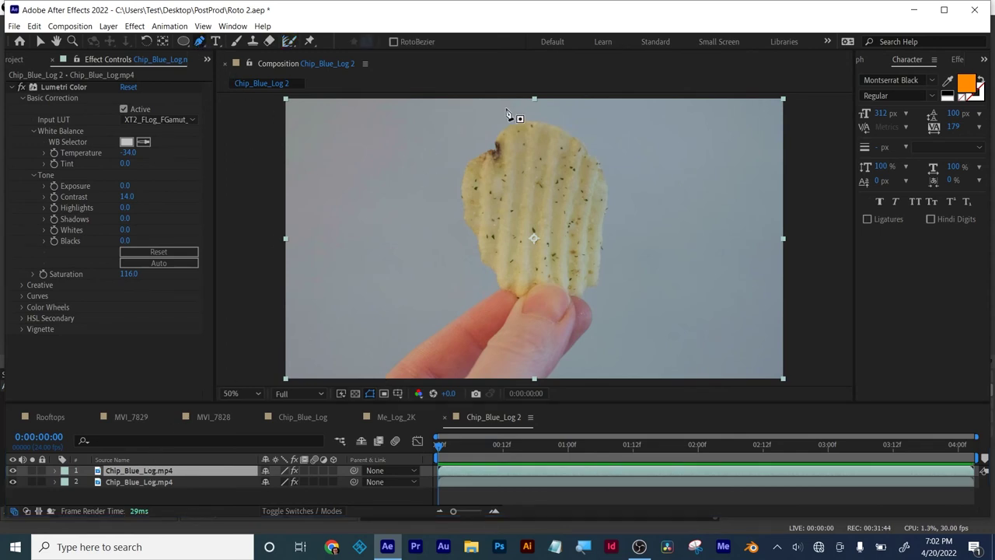
Place Pen mask points from the chip's top down its left edge and along the fingers.
left_click(506, 108)
left_click(465, 143)
left_click(450, 178)
left_click(447, 224)
left_click(458, 275)
left_click(410, 325)
left_click(382, 361)
key("comma")
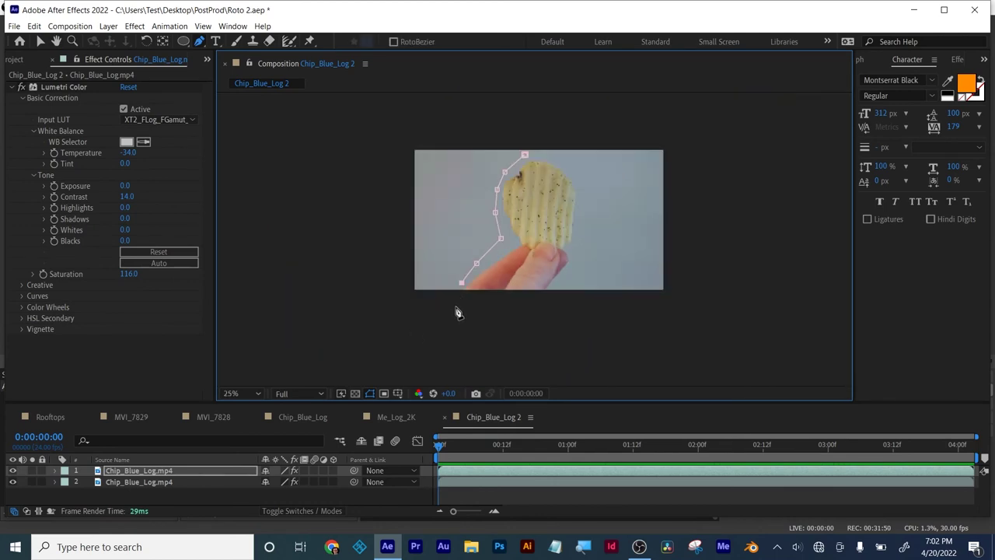
Extend the mask below the frame, up the chip's right side, close it and curve the top edge.
left_click(458, 302)
left_click(550, 306)
left_click(574, 276)
left_click(577, 242)
left_click(585, 200)
left_click(575, 170)
left_click(525, 155)
left_click_drag(525, 155, 486, 159)
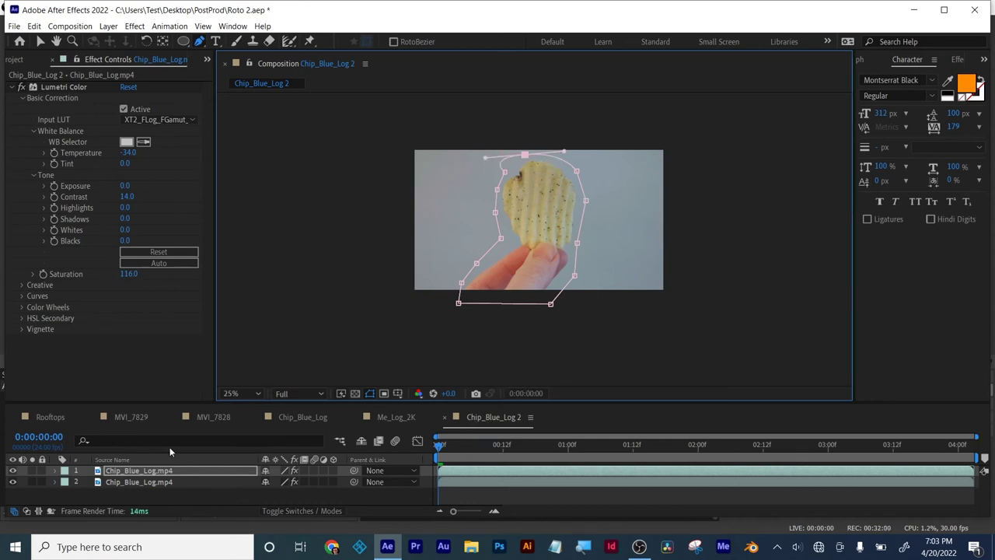
Keyframe Mask Path, then at frame 3 add a keyframe and nudge the mask left.
key("m")
left_click(99, 493)
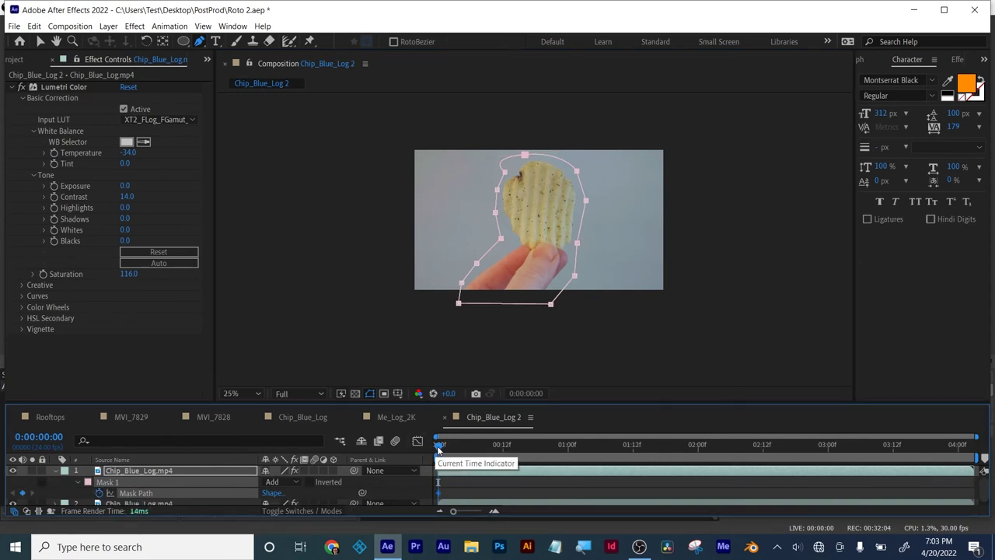
left_click_drag(440, 447, 446, 449)
key("Page_Down")
key("Page_Down")
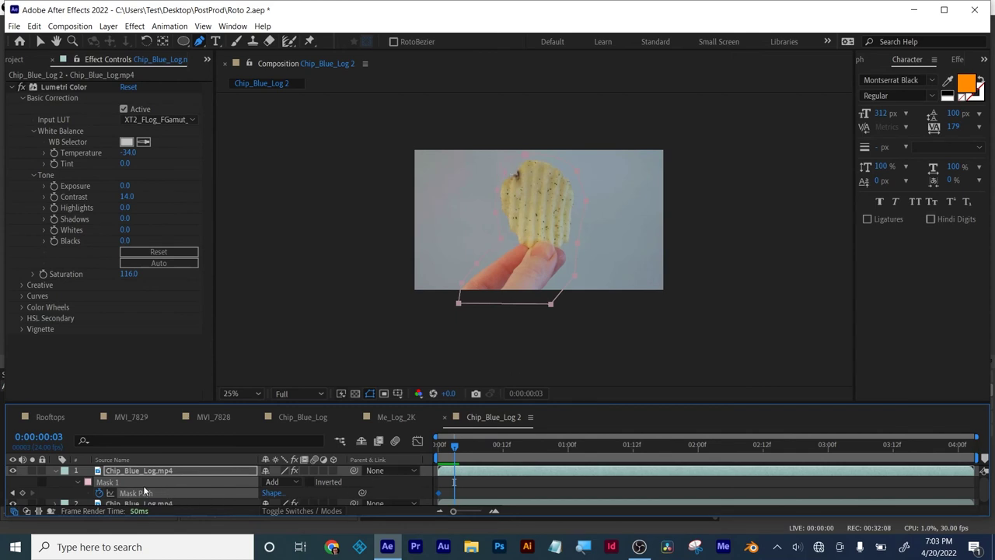
left_click(22, 494)
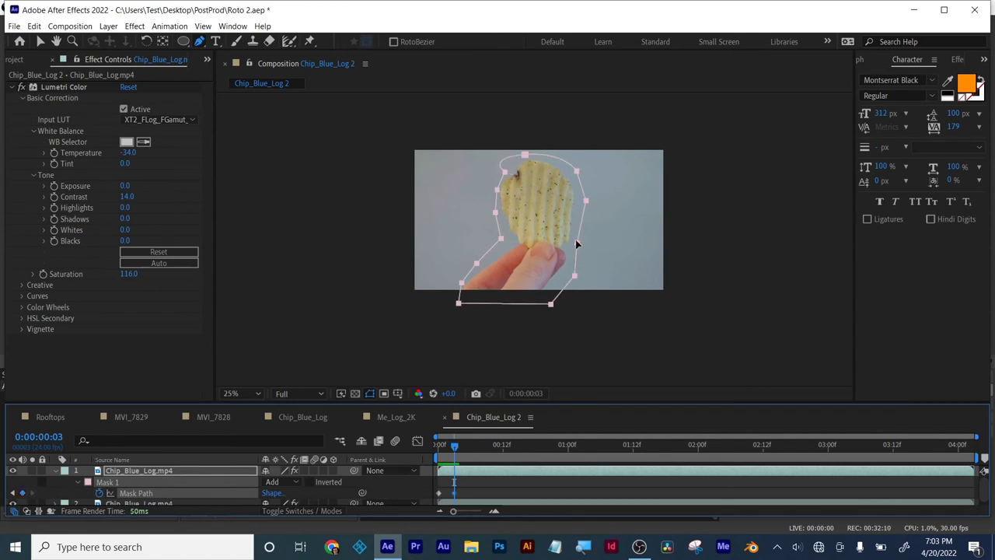
left_click_drag(577, 244, 572, 239)
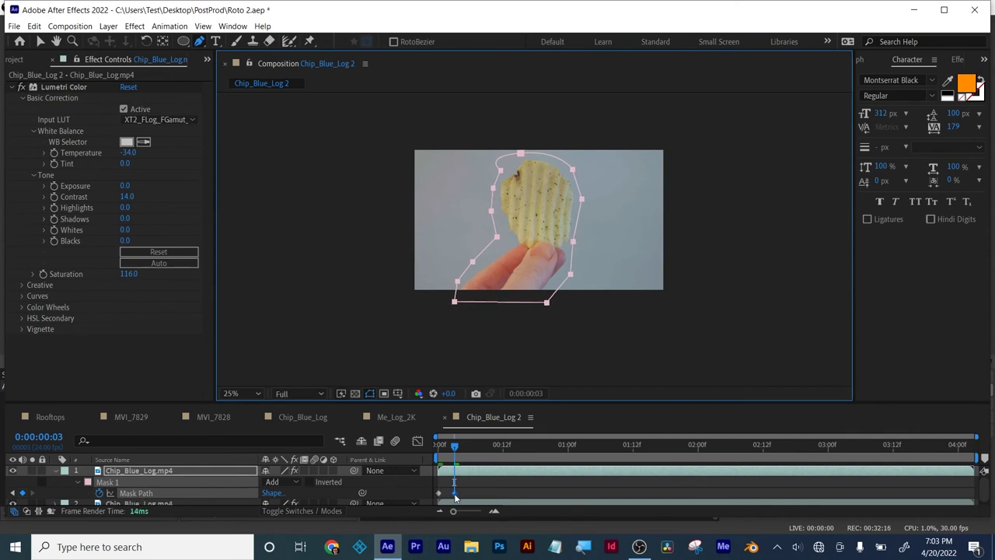
At frame 11, keyframe the mask and shift its points to enclose the fingers, then scrub ahead.
left_click(462, 448)
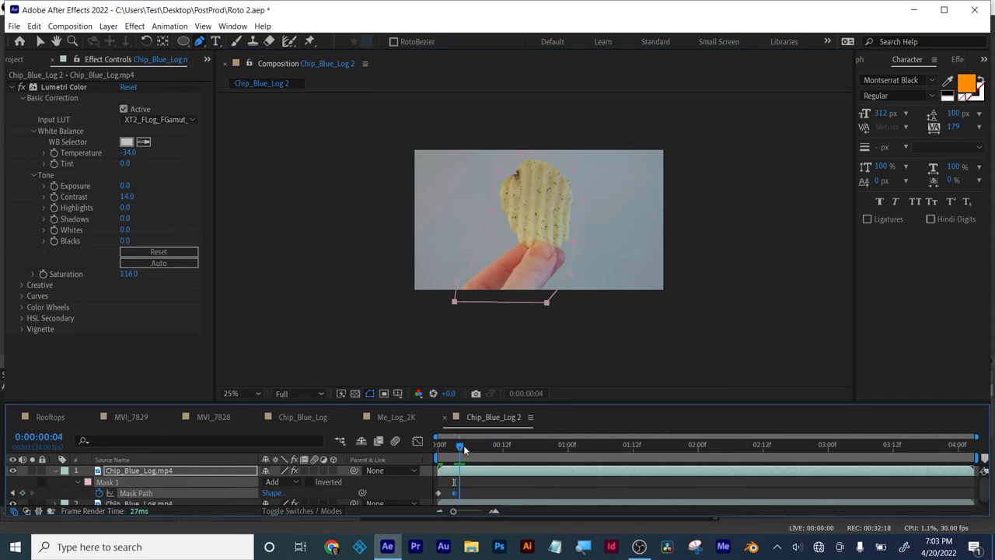
left_click_drag(462, 448, 502, 449)
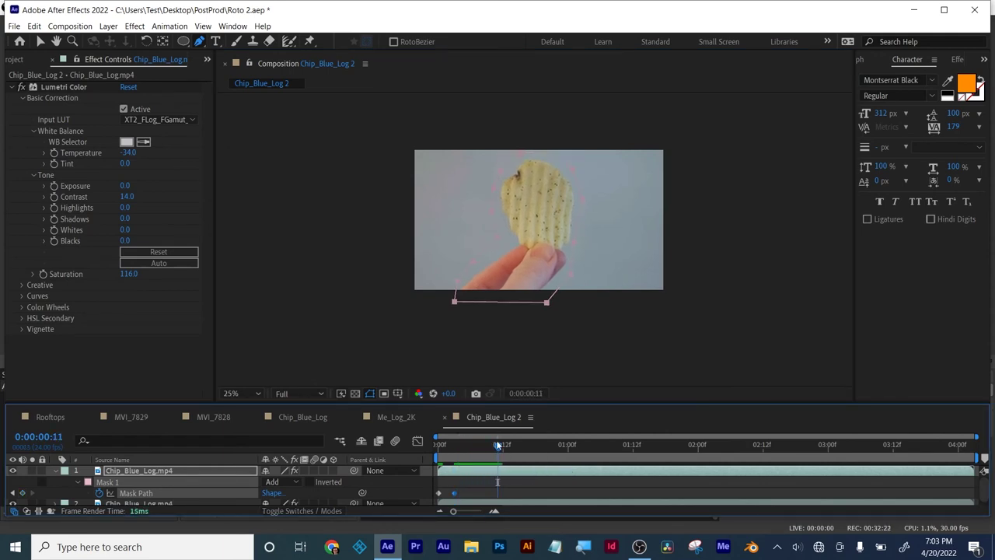
left_click(21, 493)
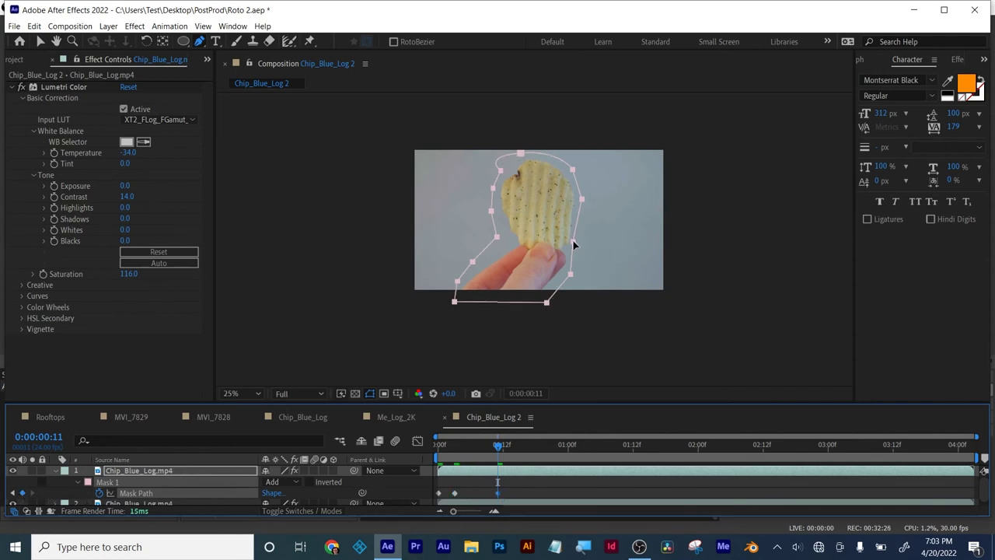
left_click_drag(573, 240, 576, 241)
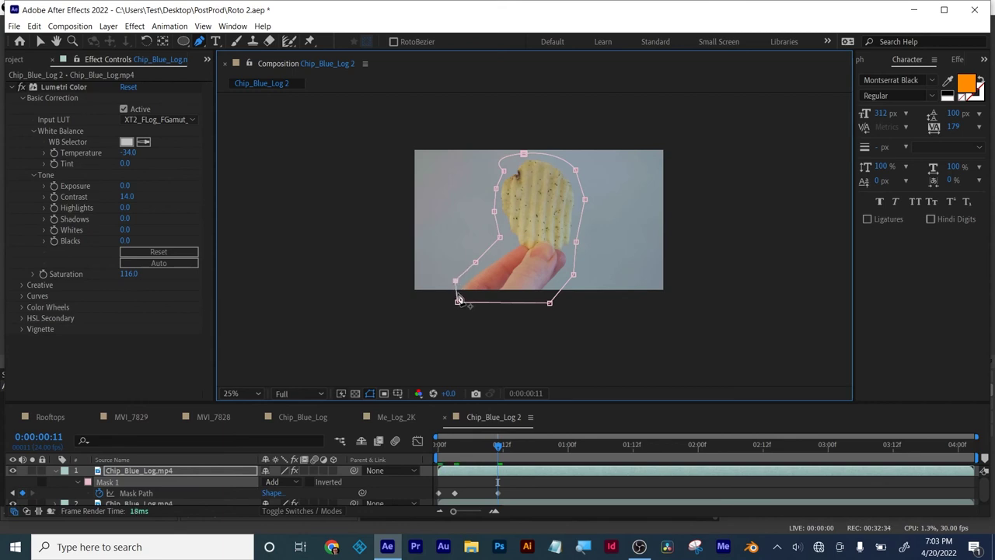
left_click_drag(457, 302, 454, 303)
key("period")
left_click_drag(547, 260, 539, 286)
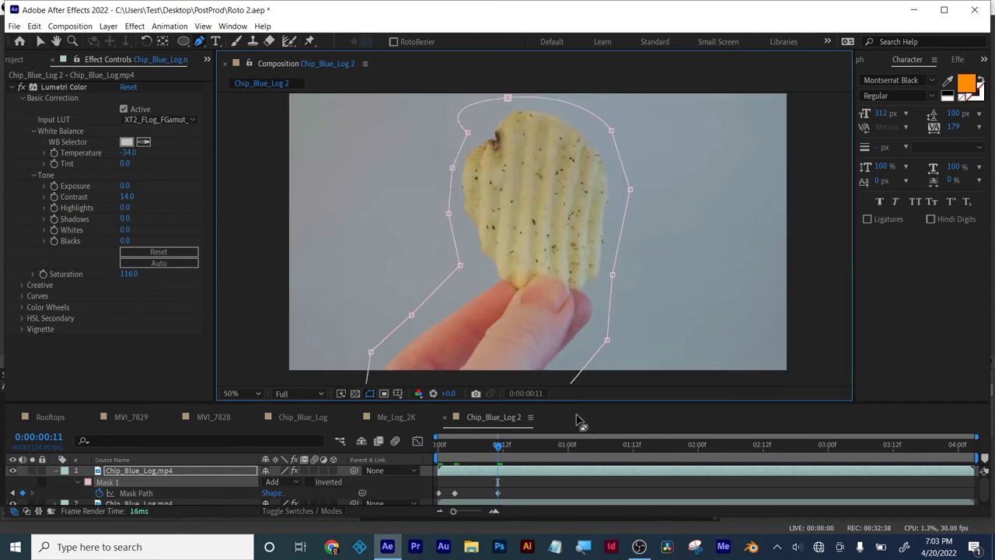
left_click_drag(583, 417, 583, 429)
left_click_drag(499, 462, 564, 457)
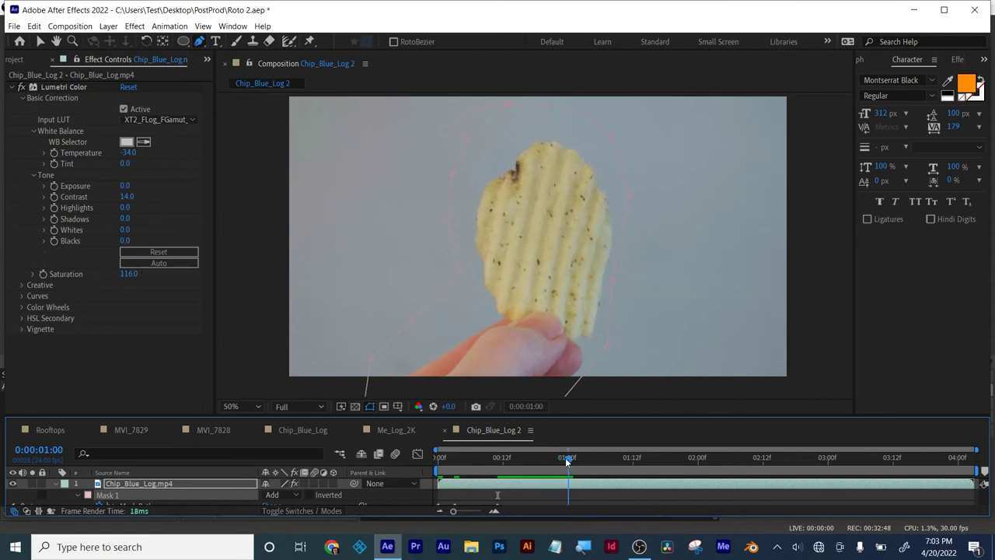
At 1:02, move the mask's upper-right and right-side points outward around the chip.
left_click(609, 347)
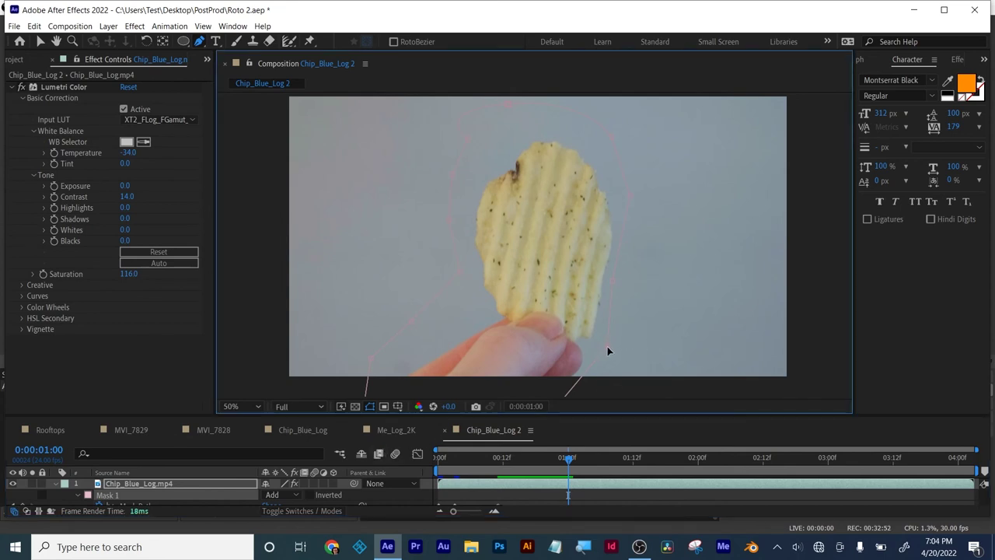
left_click(608, 345)
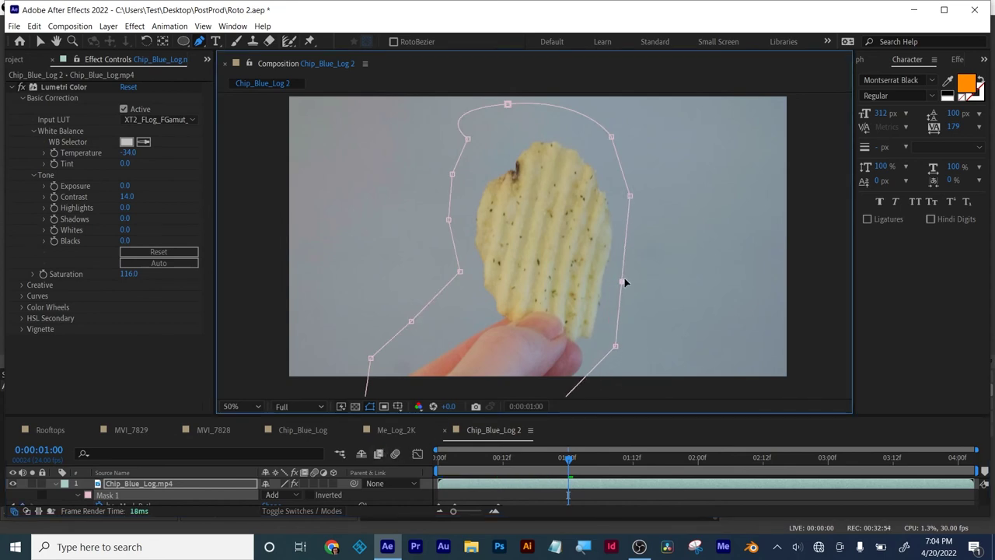
left_click_drag(568, 459, 629, 447)
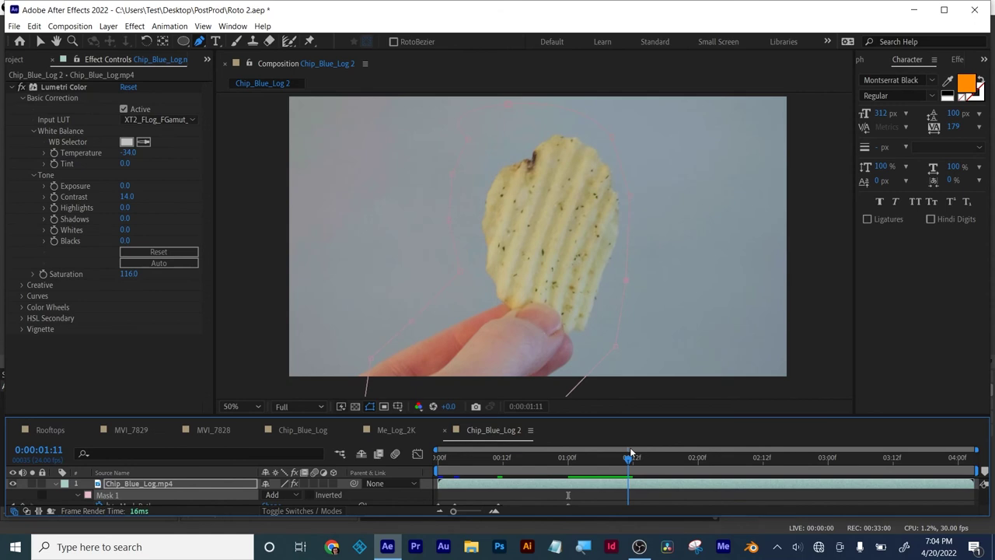
left_click(631, 194)
left_click_drag(612, 136, 621, 122)
left_click_drag(625, 280, 635, 280)
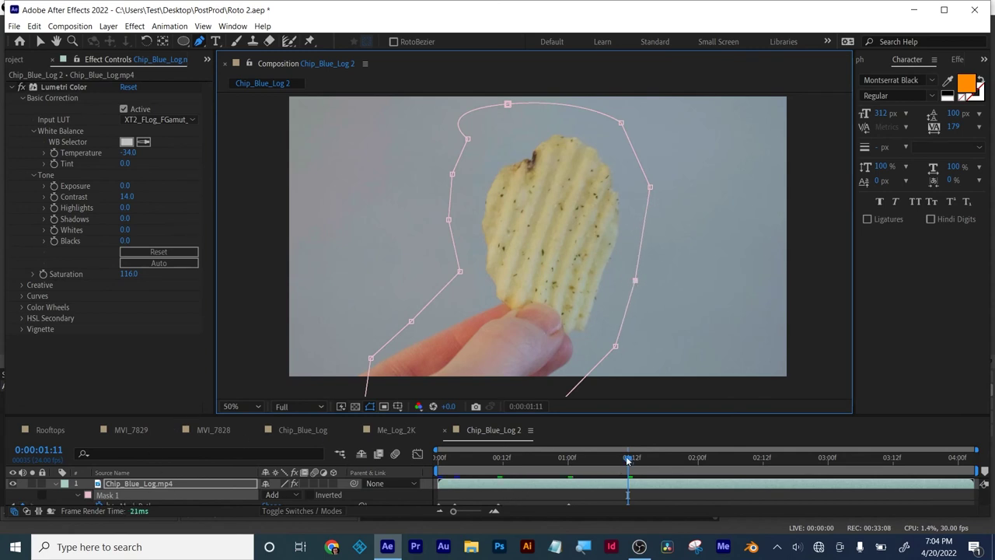
Check the mask at 1:16 and 1:22 and reselect it to show its points.
mouse_move(627, 458)
left_mouse_down()
mouse_move(655, 463)
mouse_move(622, 457)
left_mouse_up()
scroll(544, 234, "up", 2)
scroll(590, 217, "down", 2)
left_click(649, 459)
scroll(481, 280, "up", 2)
scroll(650, 347, "down", 2)
left_click(669, 457)
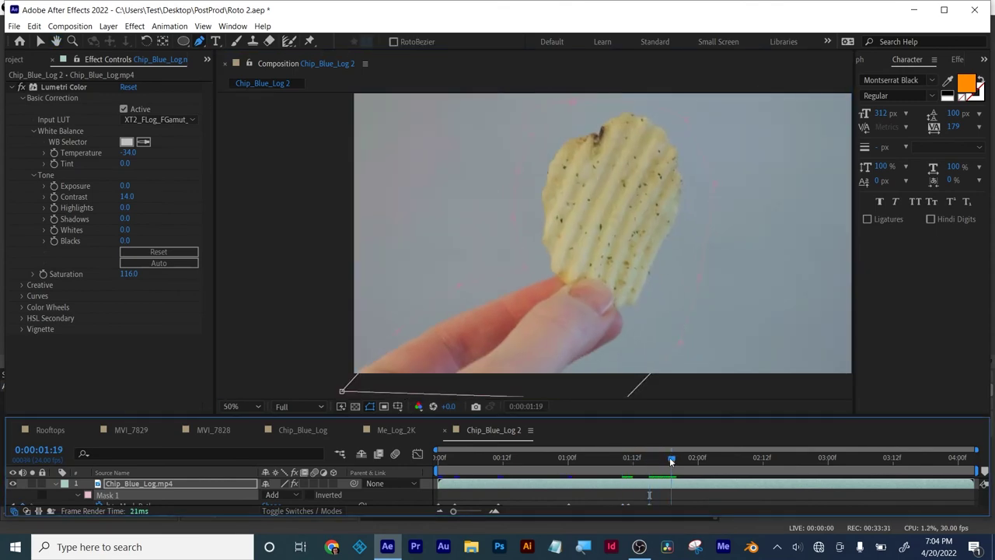
key("Page_Down")
key("Page_Down")
key("Page_Down")
left_click(457, 397)
Advance through 2:03 and 2:19 to the last frame 4:02, with the viewer at 50%.
key("Page_Down")
key("Page_Down")
key("Page_Down")
key("Page_Down")
key("Page_Down")
key("Page_Down")
key("Page_Down")
key("Page_Down")
key("Page_Down")
key("Page_Down")
key("Page_Down")
key("Page_Down")
key("Page_Down")
key("Page_Down")
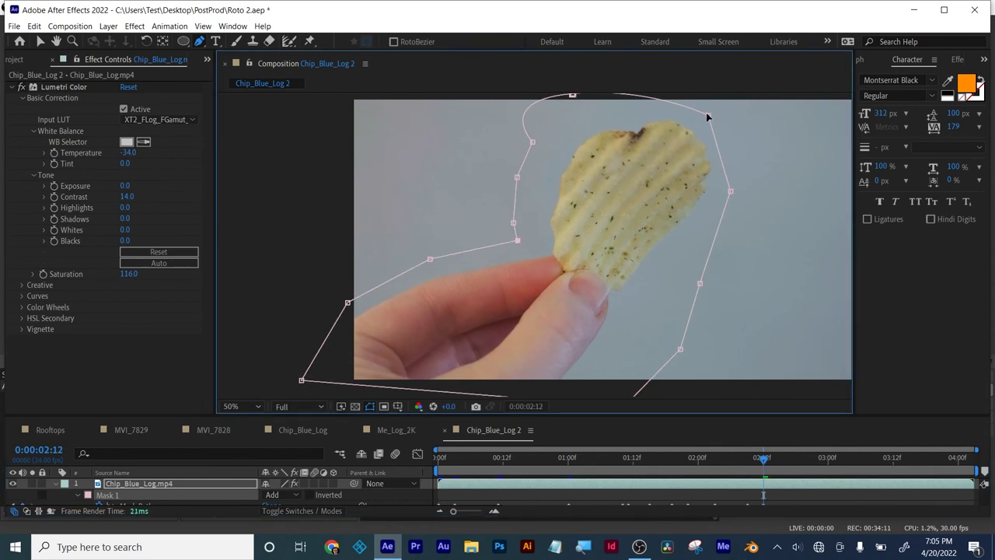
left_click_drag(778, 467, 957, 458)
key("comma")
key("Page_Down")
key("Page_Down")
key("period")
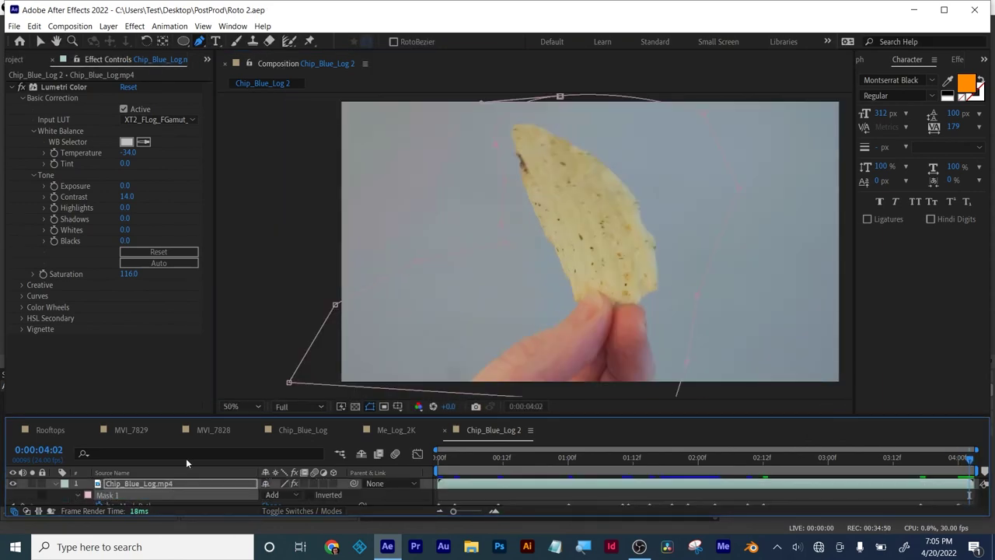
Set Mask 1 mode to Add and hide the lower duplicate layer 2.
key("ctrl+d")
left_click(276, 463)
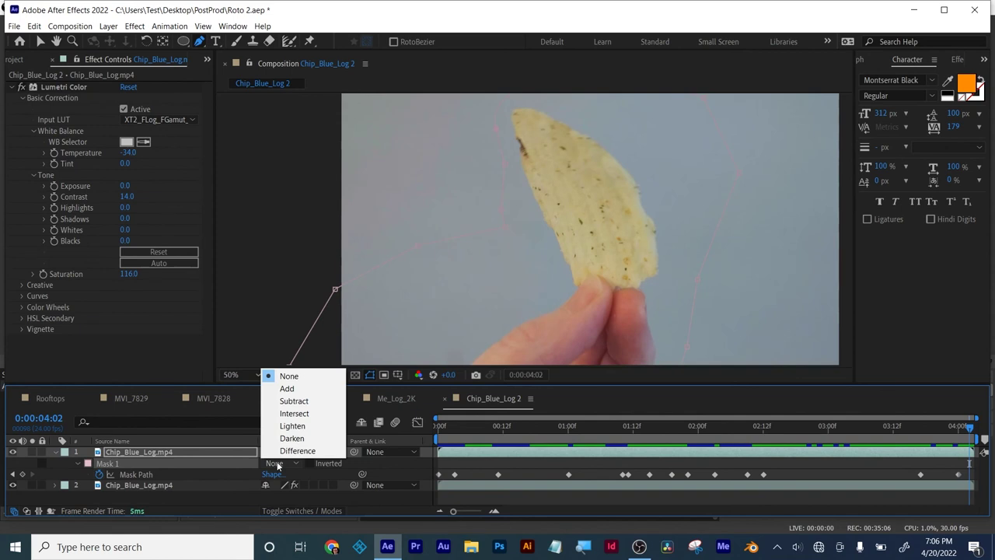
left_click(288, 388)
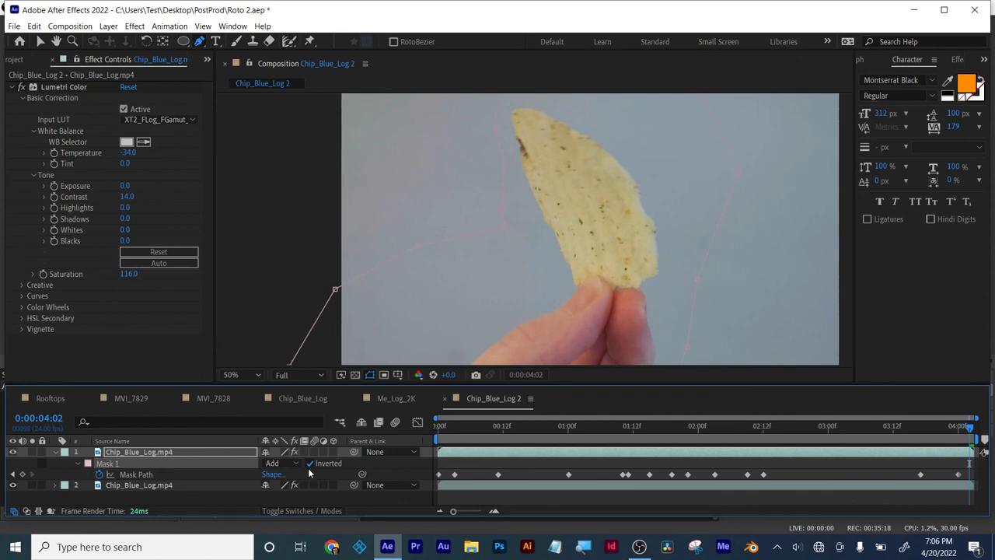
left_click(12, 485)
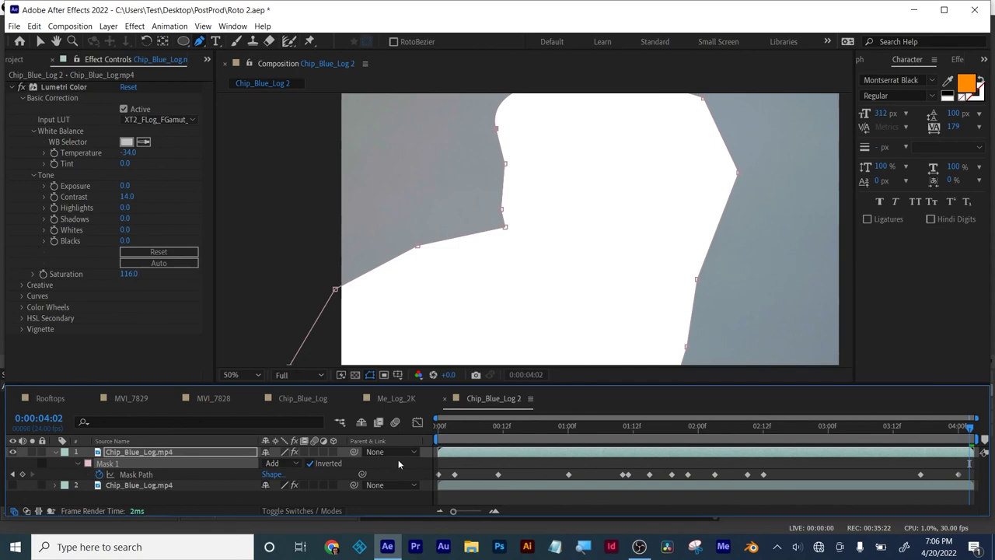
Turn on the Transparency Grid so the cut-out chip area shows as checkerboard.
left_click(355, 375)
left_click(355, 375)
left_click(356, 375)
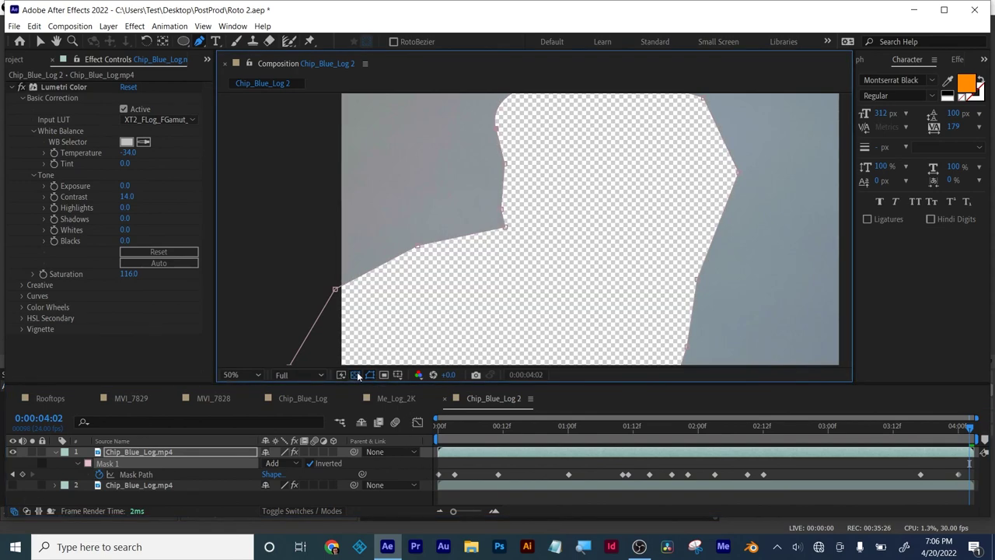
left_click(355, 375)
left_click(355, 374)
left_click(362, 375)
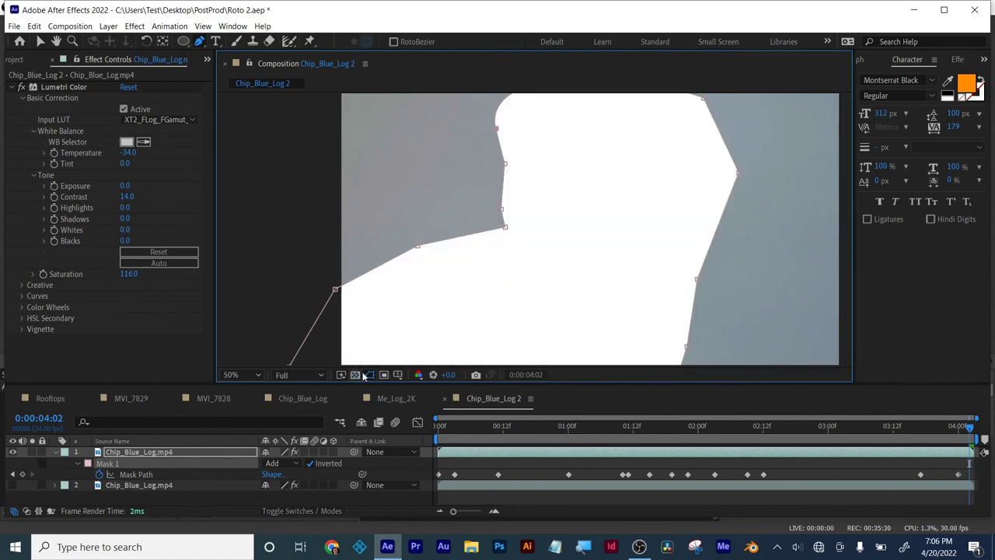
left_click(355, 375)
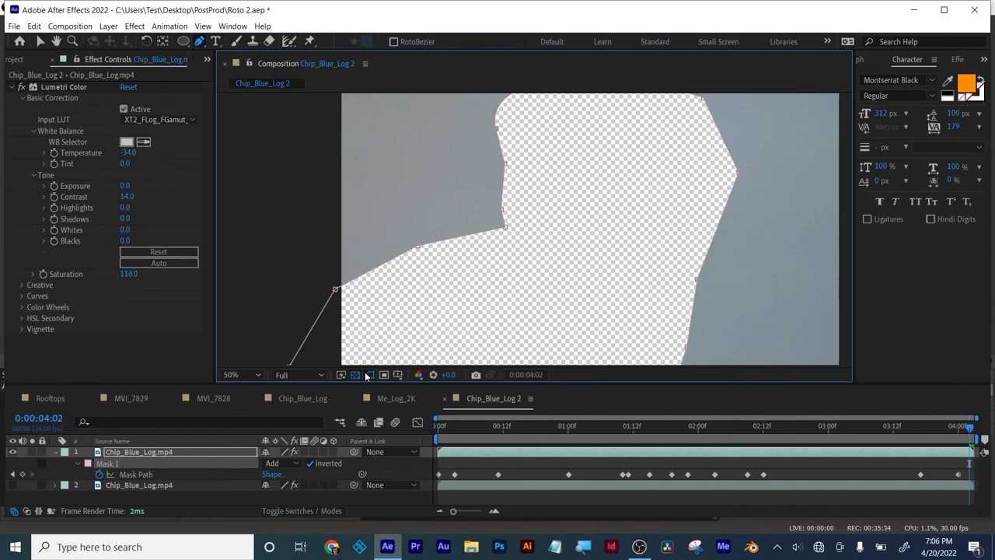
Open the Content-Aware Fill panel from the Window menu and set Fill Method to Object.
left_click(233, 26)
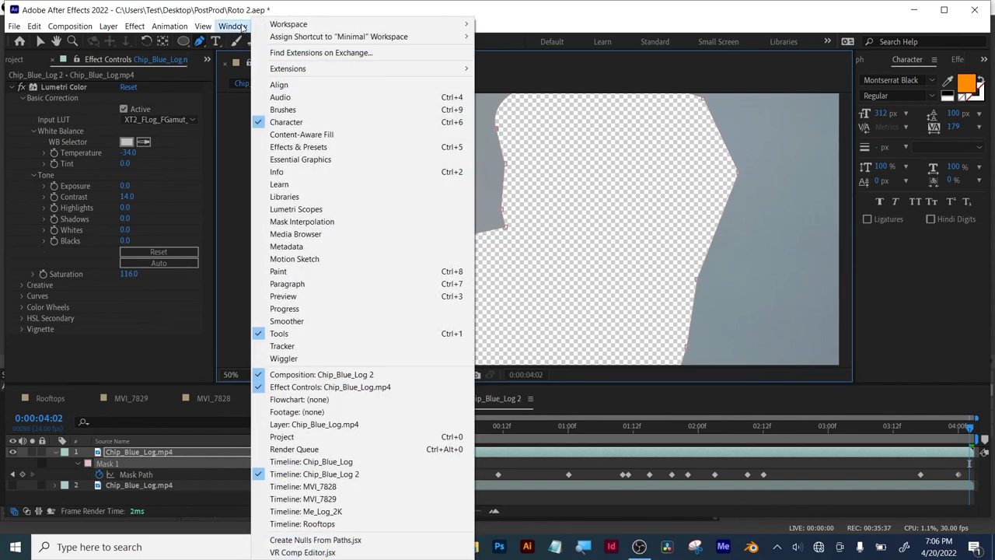
left_click(300, 135)
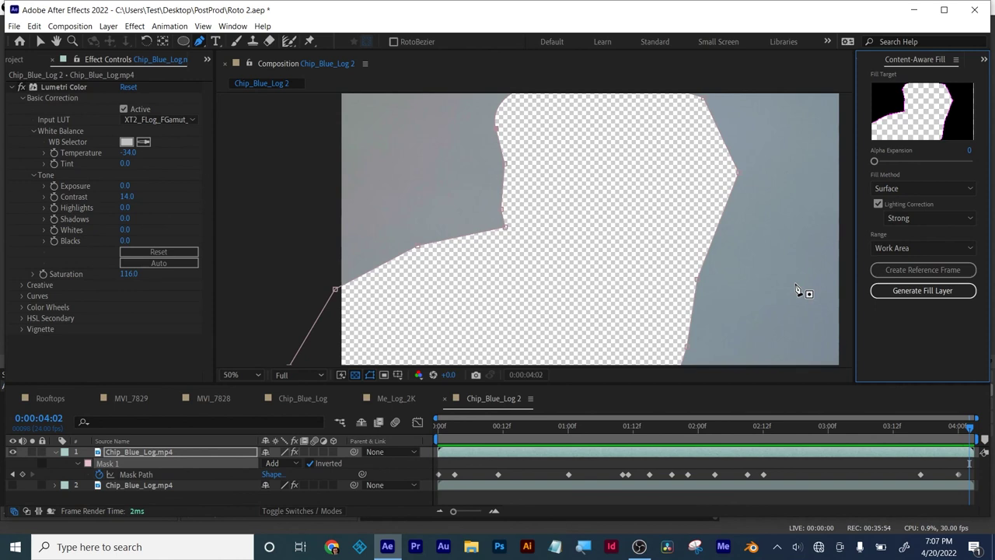
left_click(969, 188)
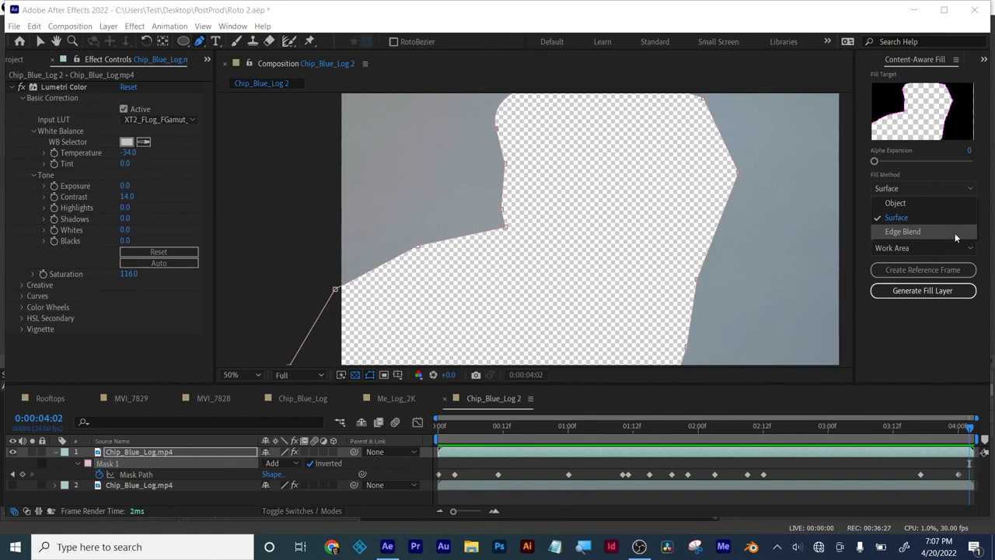
left_click(950, 204)
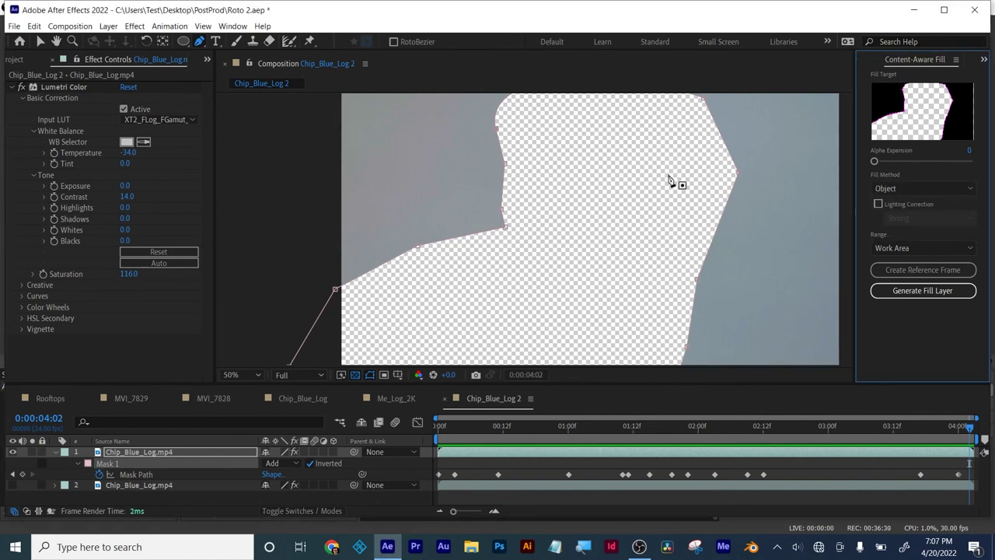
Generate the Content-Aware Fill layer, rendering Fill [00-98].png over the chip area.
left_click(923, 291)
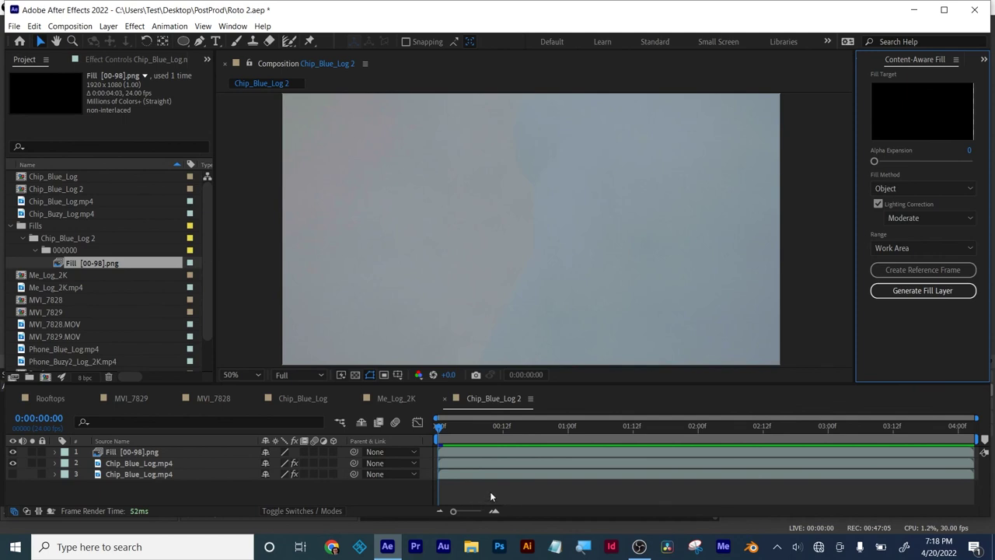
left_click(675, 427)
key("space")
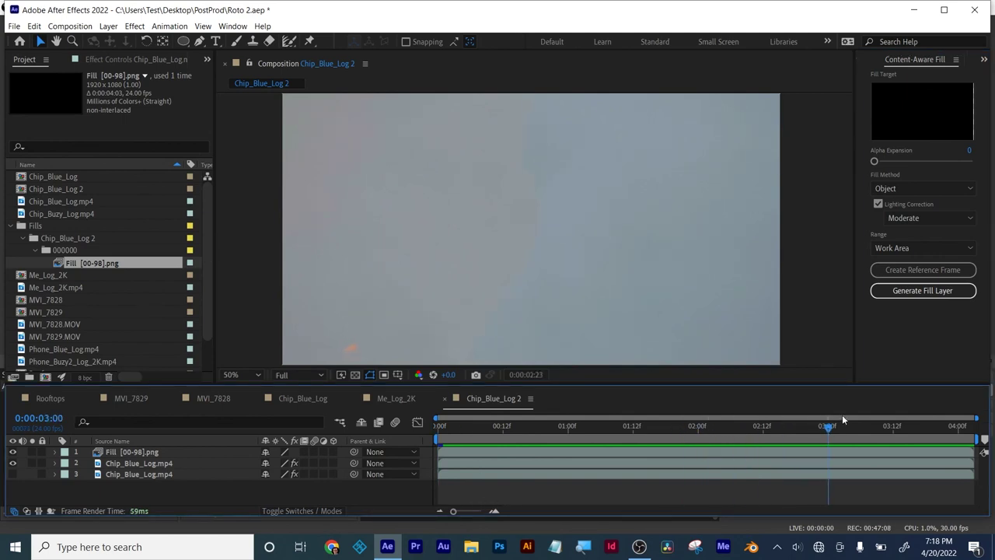
left_click_drag(901, 424, 420, 412)
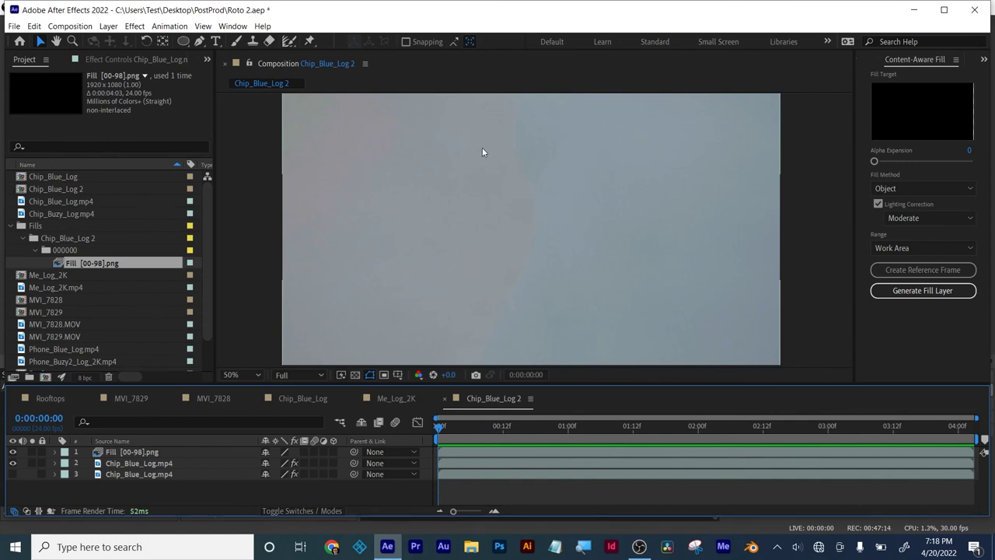
key("comma")
key("comma")
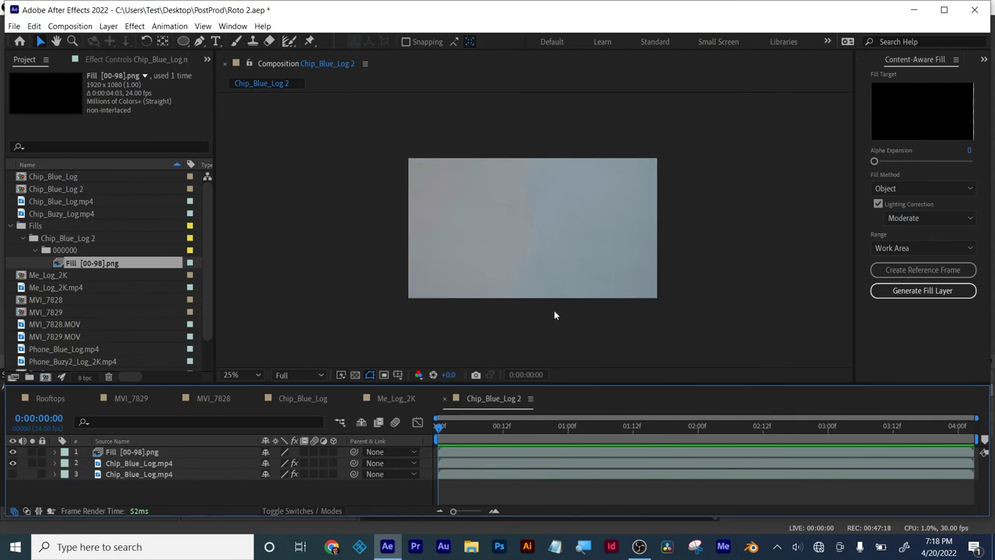
key("period")
key("period")
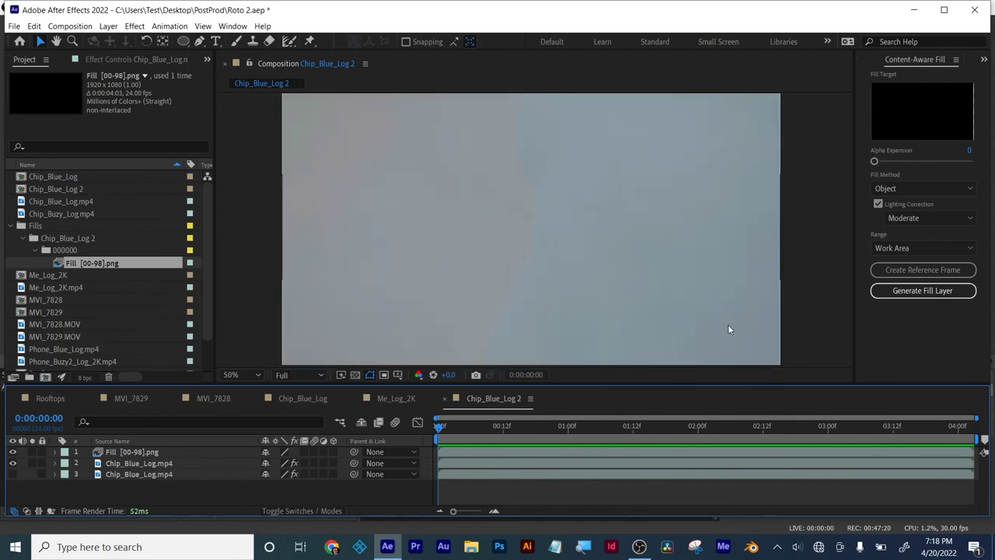